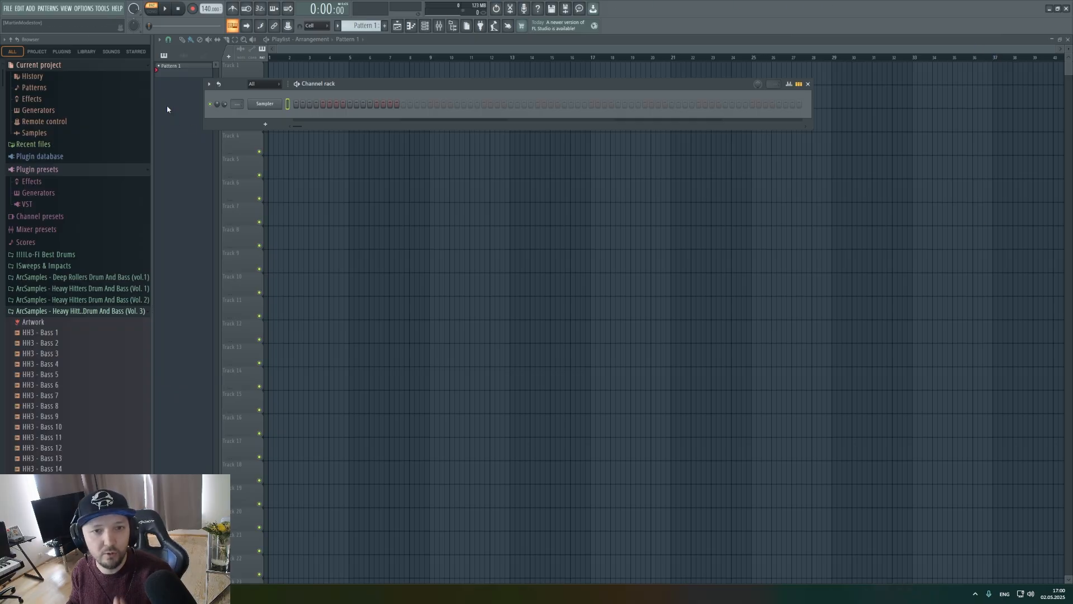
Add a Serum 2 channel and set oscillator A to the sine at wavetable position 2 with random phase 0.
click(34, 7)
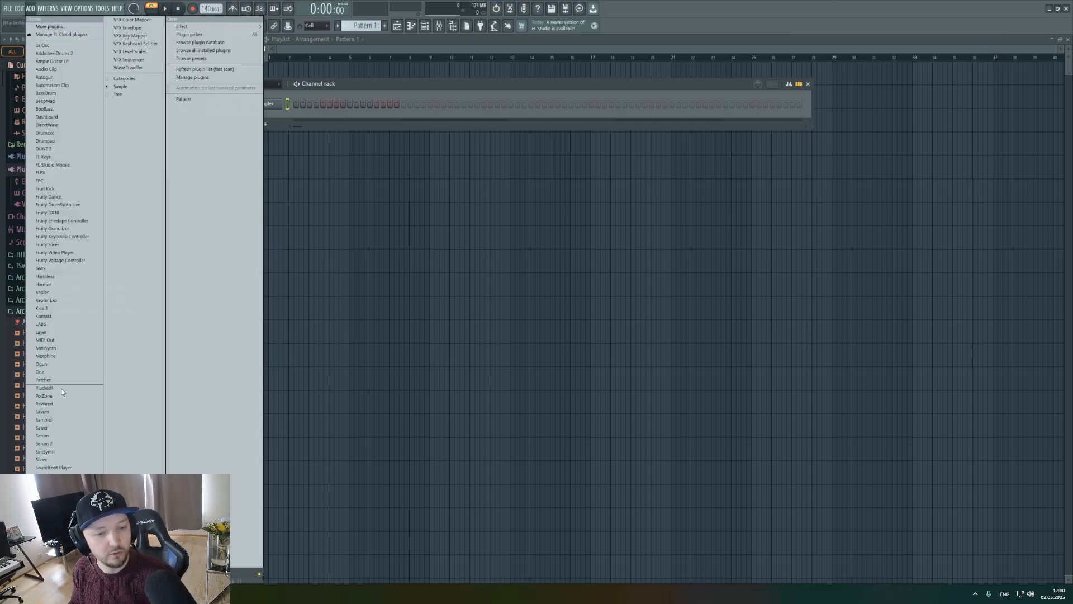
click(44, 444)
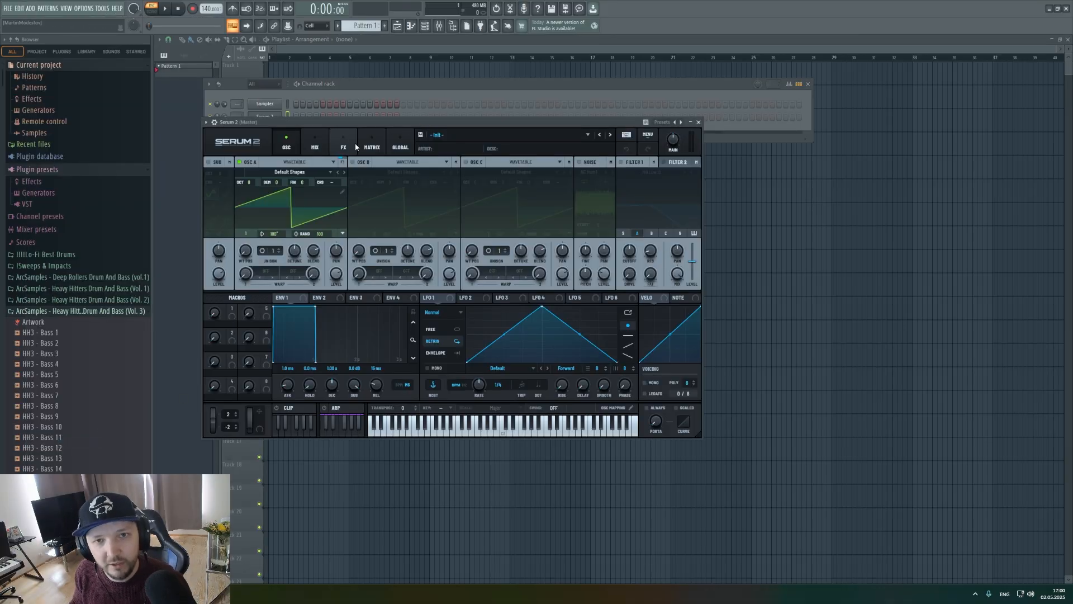
click(290, 172)
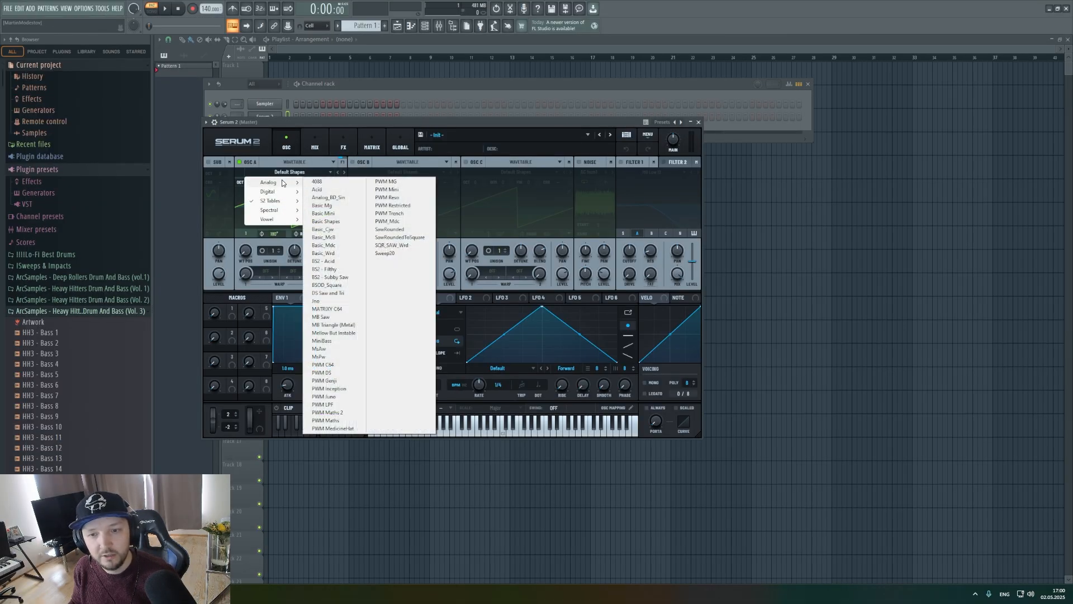
click(279, 166)
drag(246, 251, 246, 245)
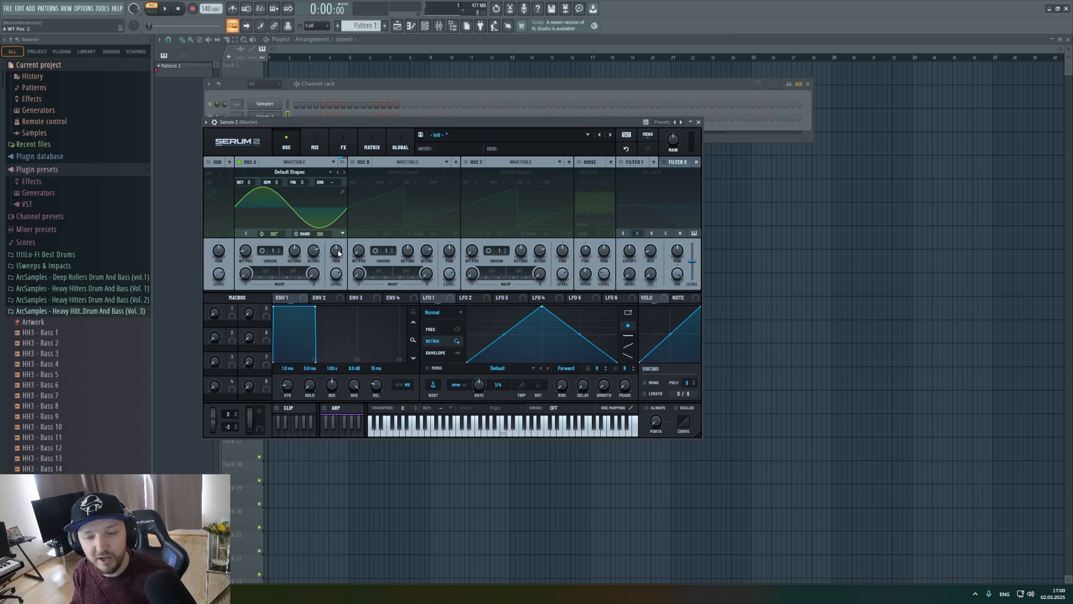
drag(320, 234, 320, 249)
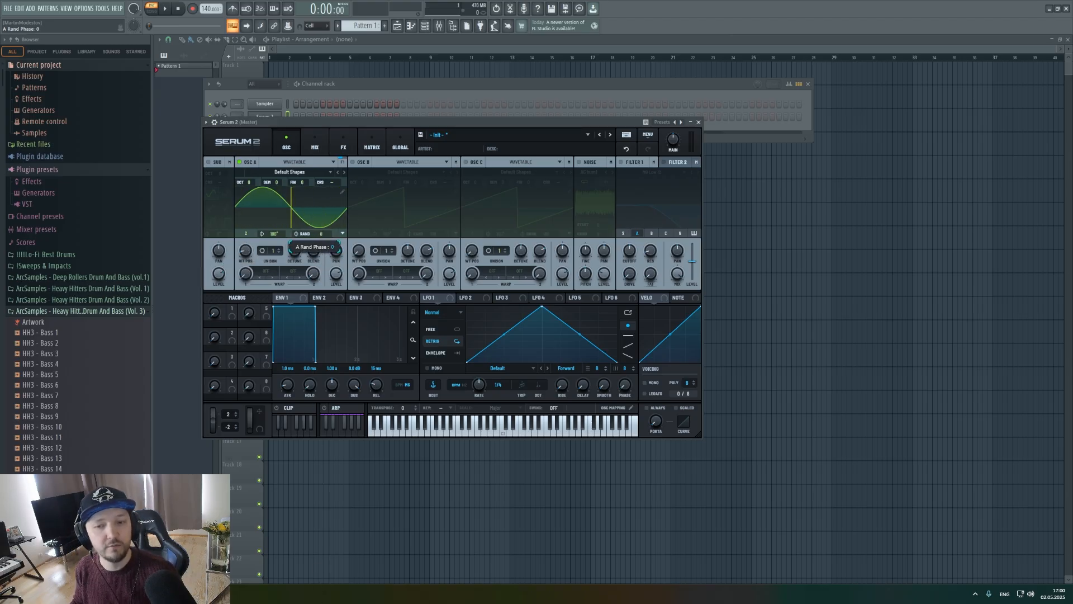
Shape LFO 1 as a short falling curve in Envelope mode and assign it to oscillator A's level.
drag(540, 307, 463, 293)
double_click(503, 352)
drag(504, 352, 493, 320)
click(442, 353)
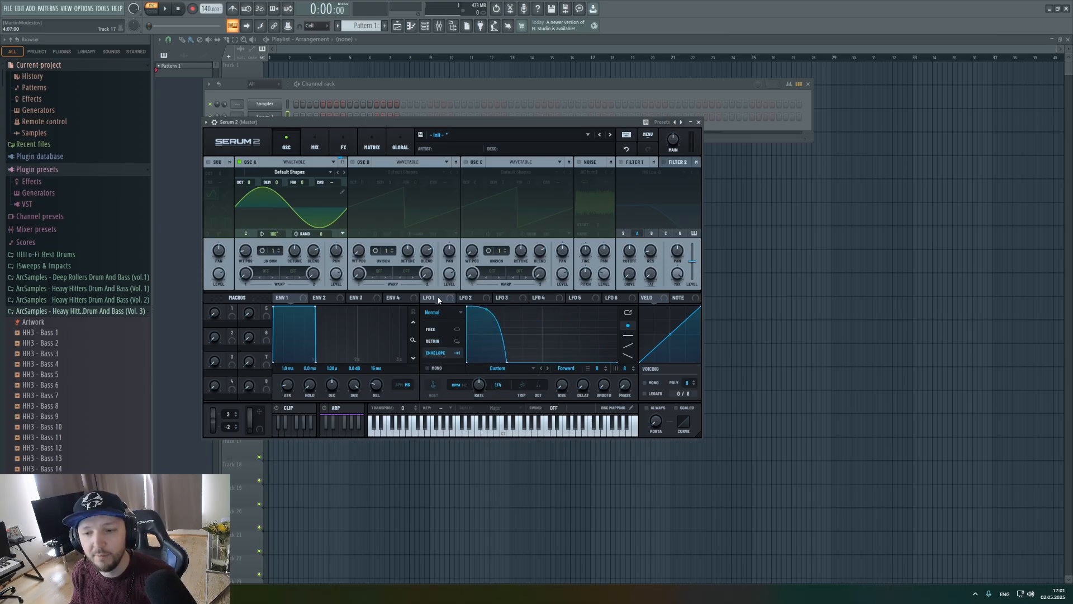
drag(429, 297, 361, 211)
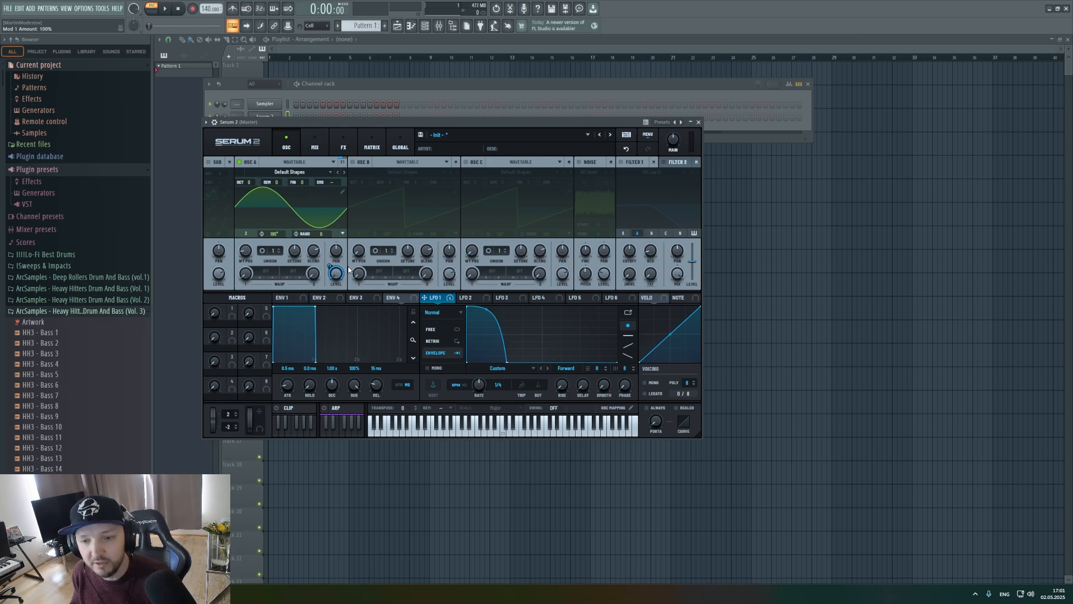
mouse_move(337, 274)
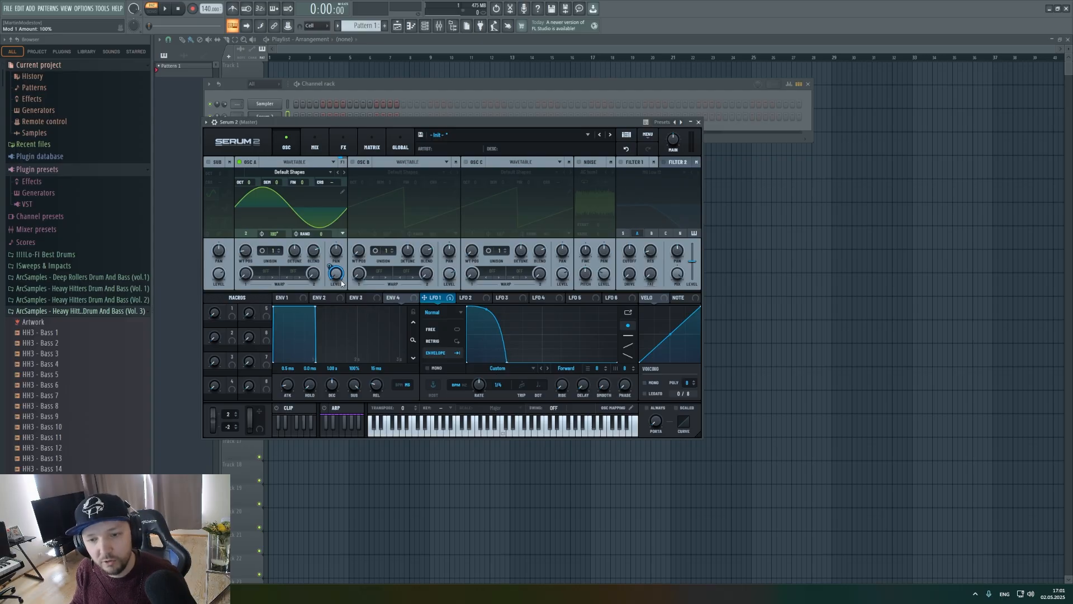
Program Serum 2 hits on steps 1 and 9 of Pattern 1 and set the project tempo to 174 BPM.
click(386, 86)
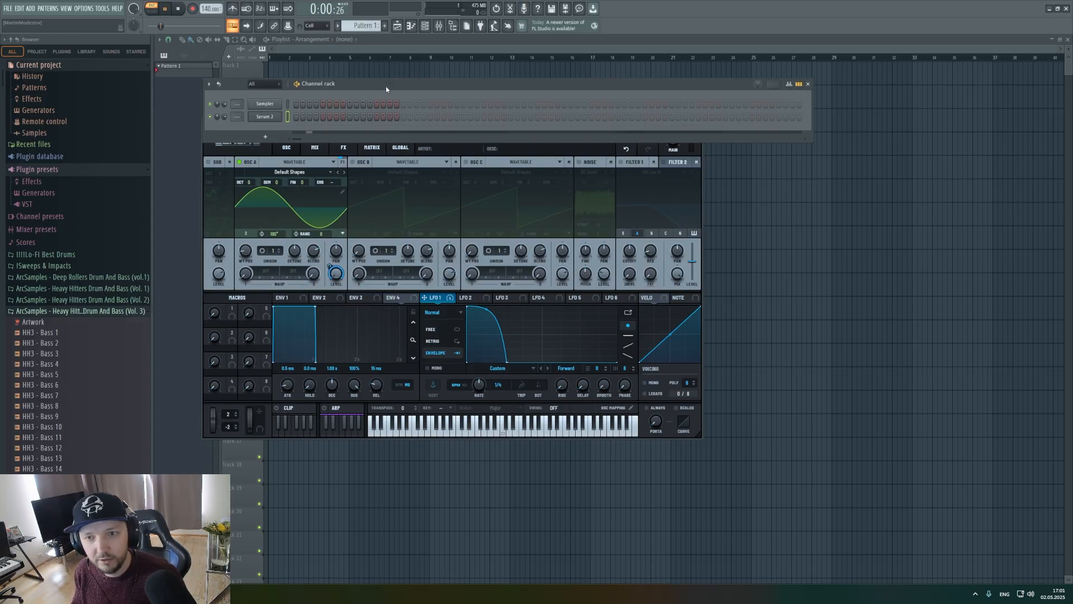
click(296, 117)
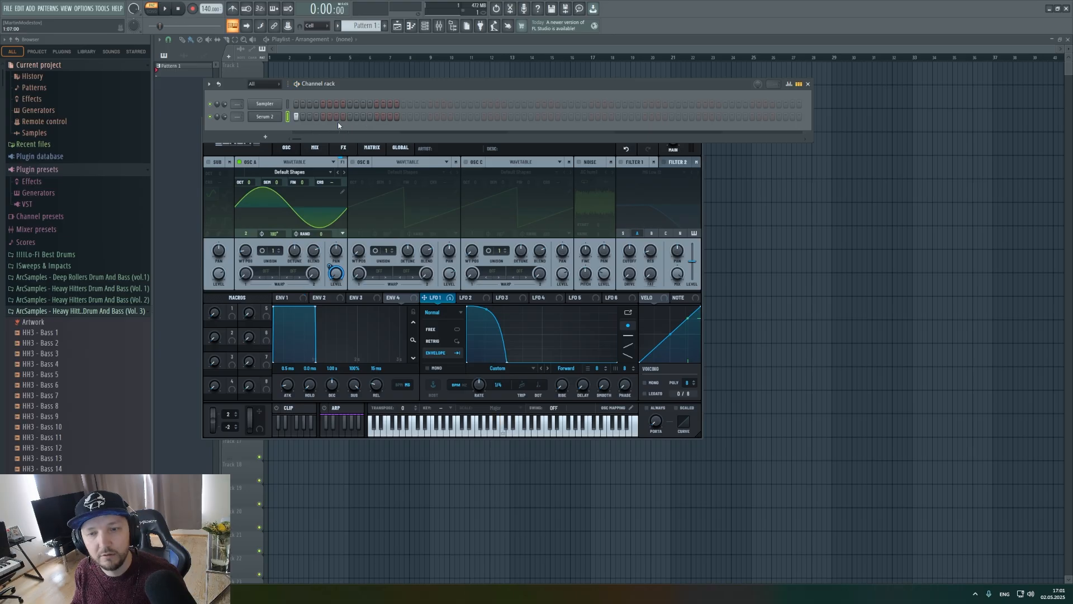
key(space)
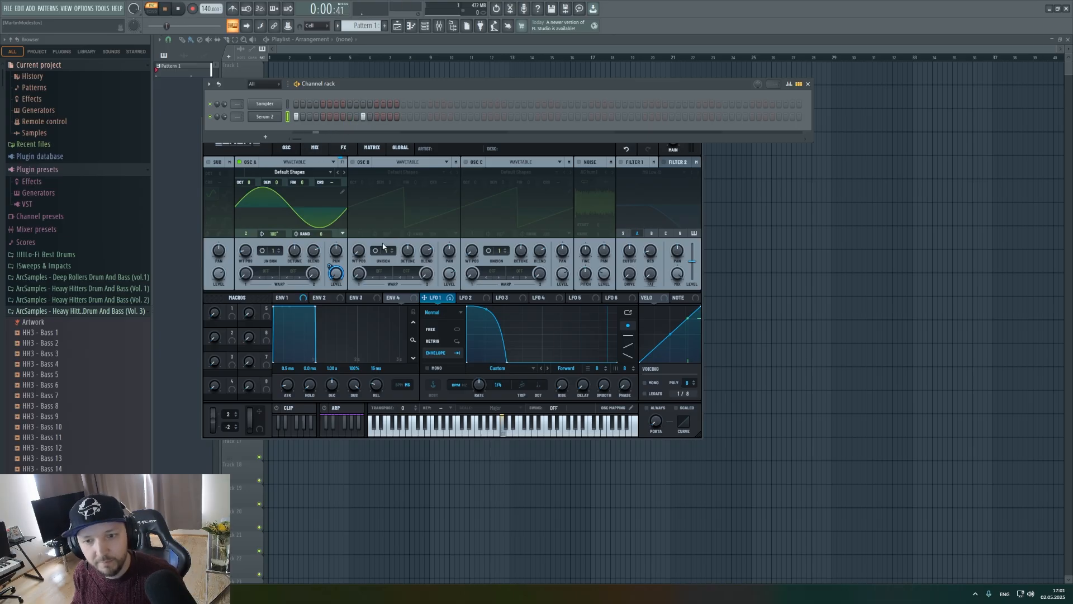
key(space)
drag(208, 9, 207, 2)
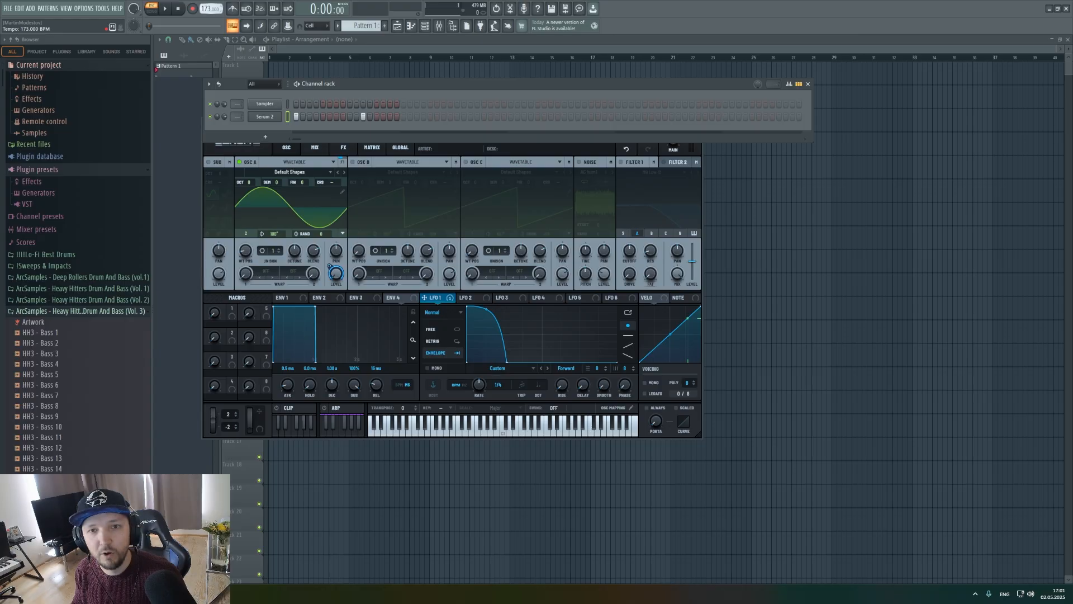
click(349, 117)
Play the pattern and shorten the LFO 1 curve by moving its end point earlier.
key(space)
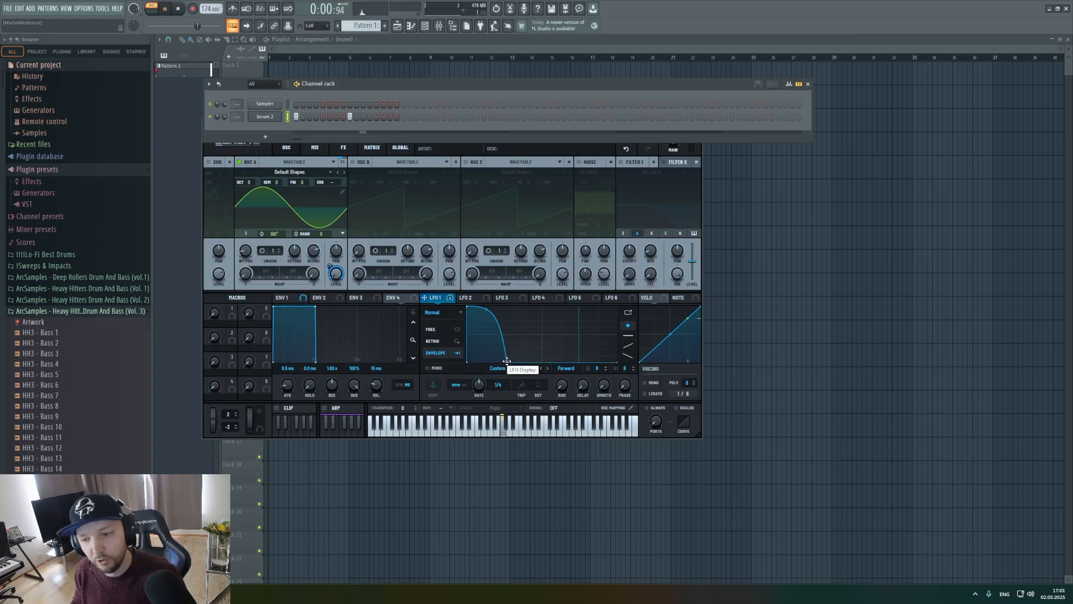
drag(507, 360, 492, 370)
key(space)
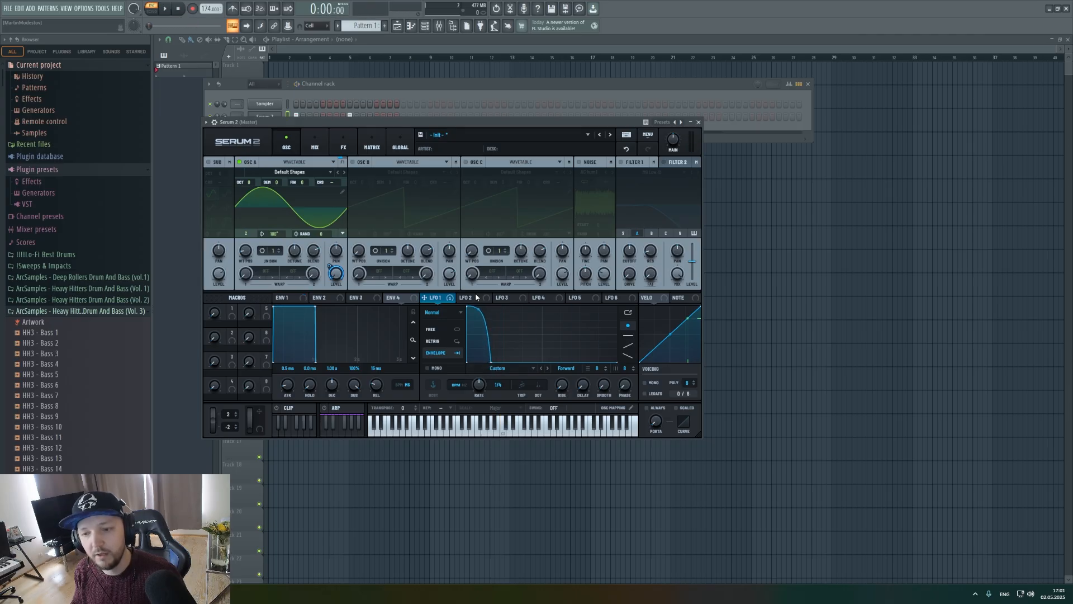
Shape LFO 2 as a falling, inward-bent curve in Envelope mode with its rate in Hz.
click(470, 297)
drag(542, 313, 467, 307)
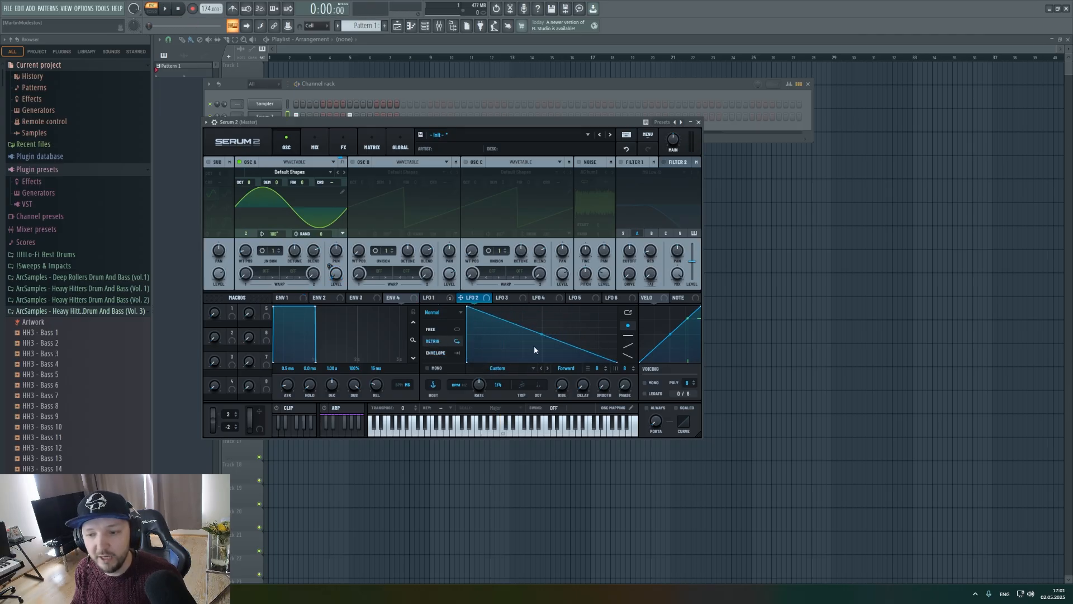
drag(535, 346, 500, 380)
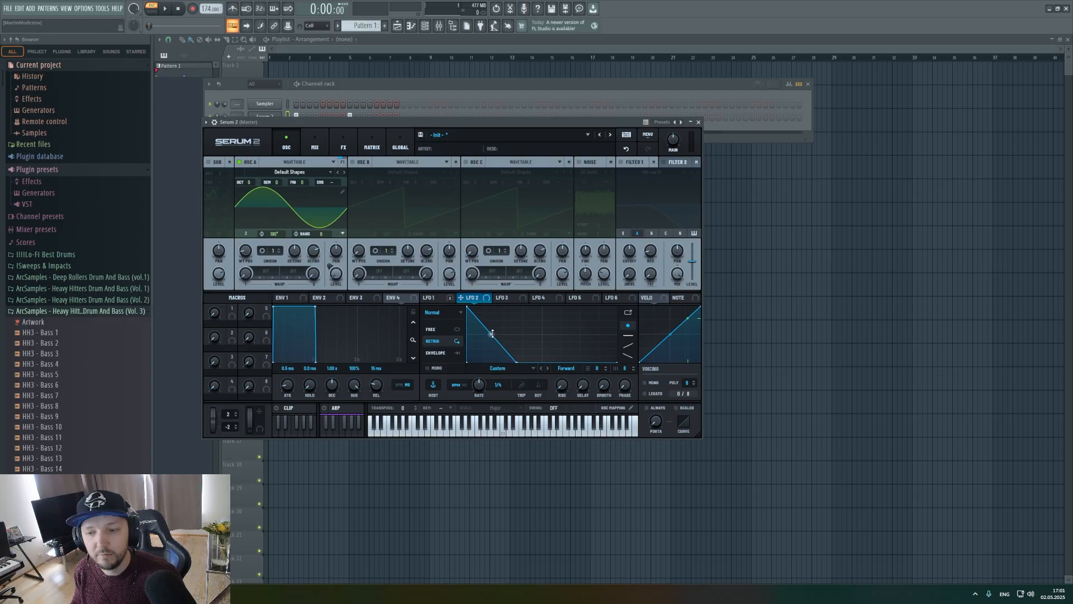
drag(492, 334, 491, 347)
click(441, 353)
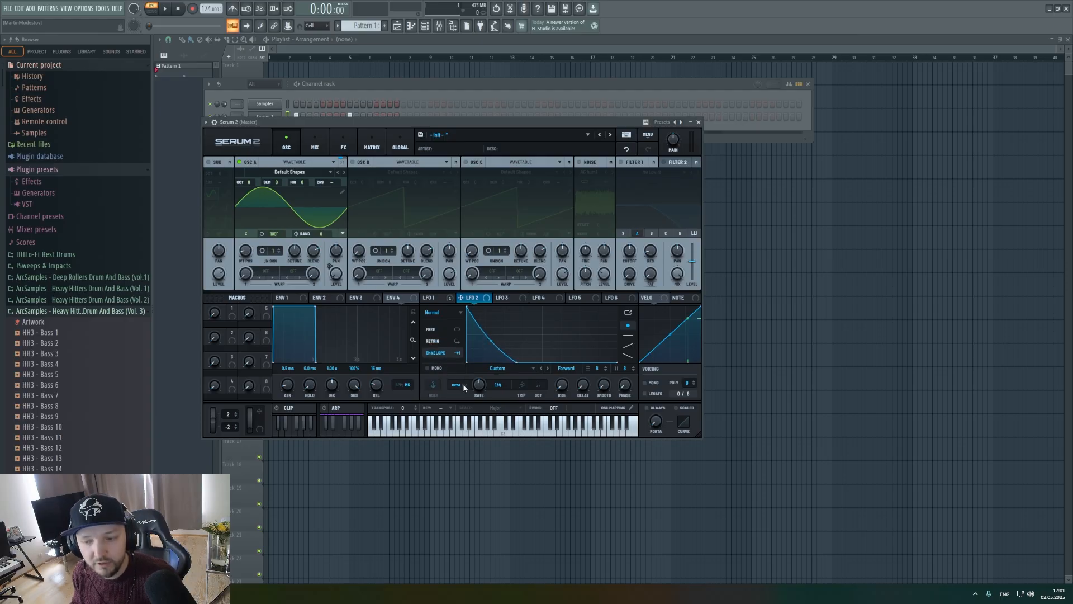
click(461, 386)
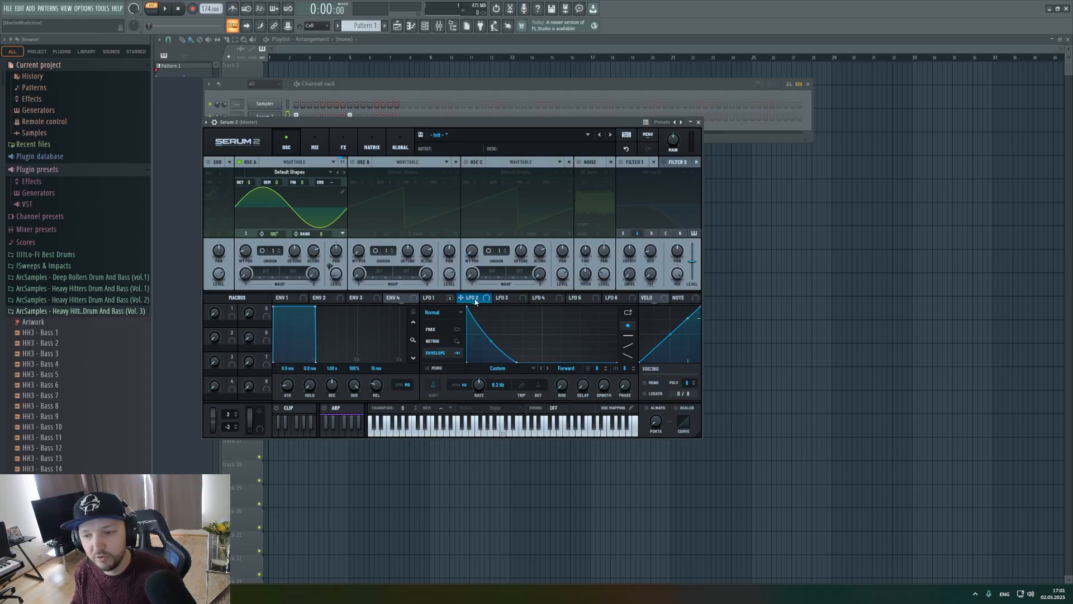
Assign LFO 2 to oscillator A's coarse pitch, and during playback raise its rate to about 23 Hz and shorten its curve.
drag(475, 302, 332, 183)
key(space)
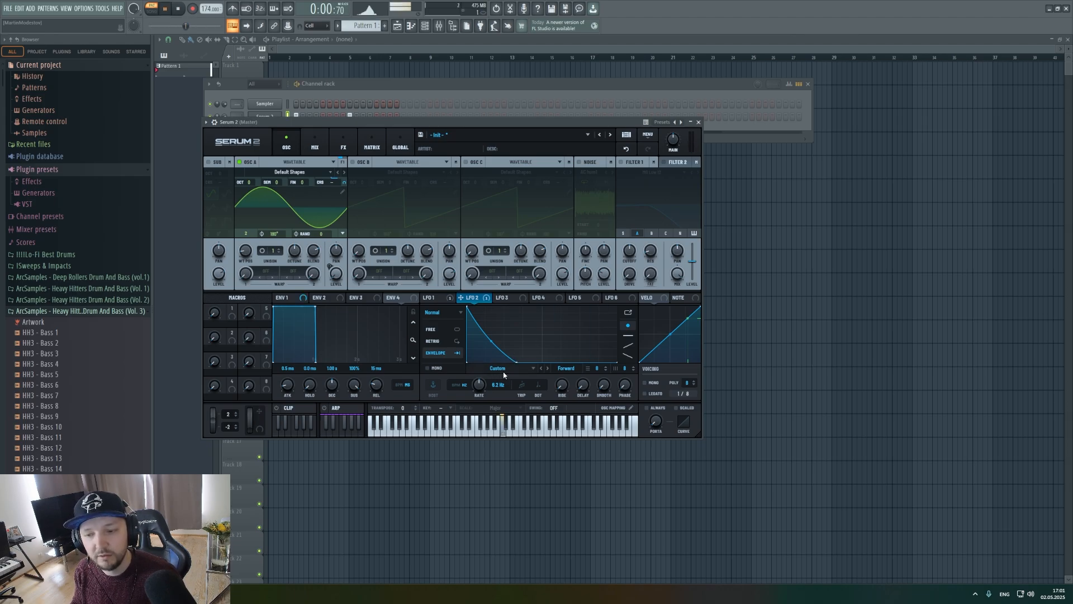
drag(480, 385, 497, 364)
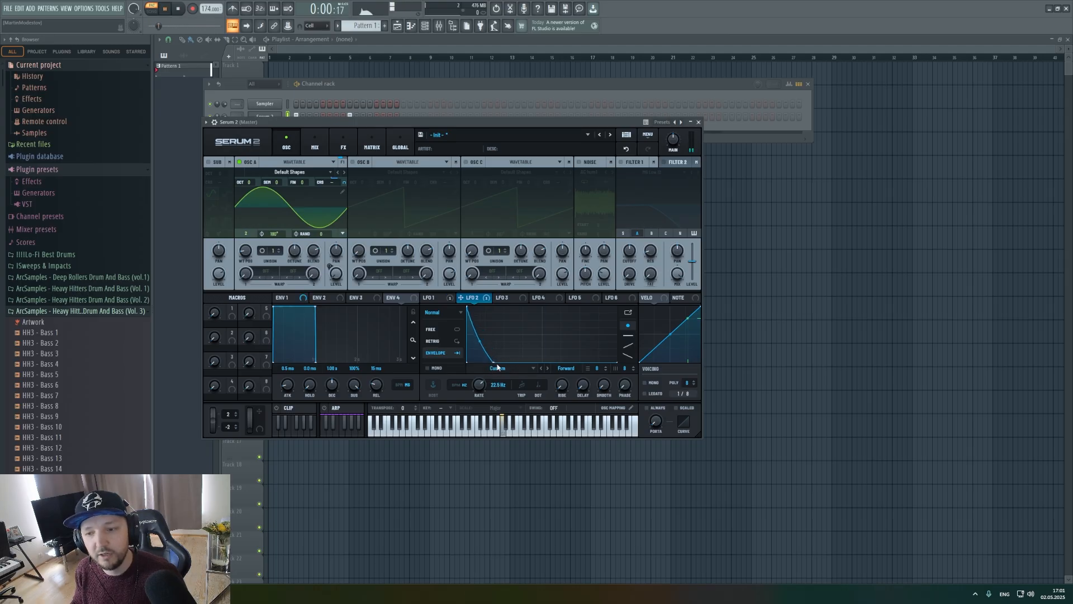
key(space)
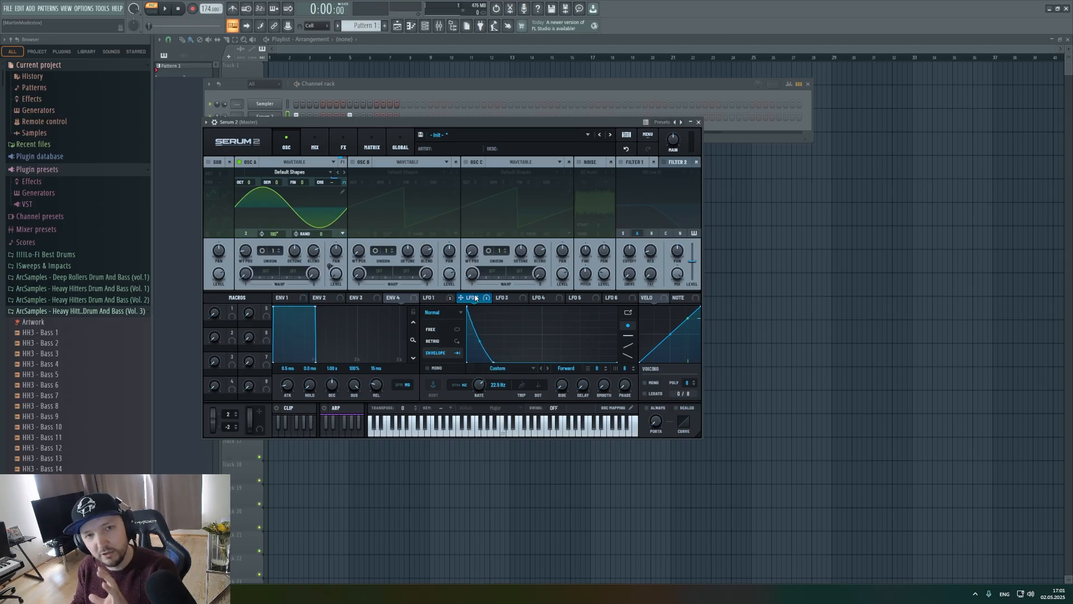
Shape LFO 3 as a falling, inward-bent curve ending near mid-cycle, in Envelope mode with its rate in Hz.
click(505, 298)
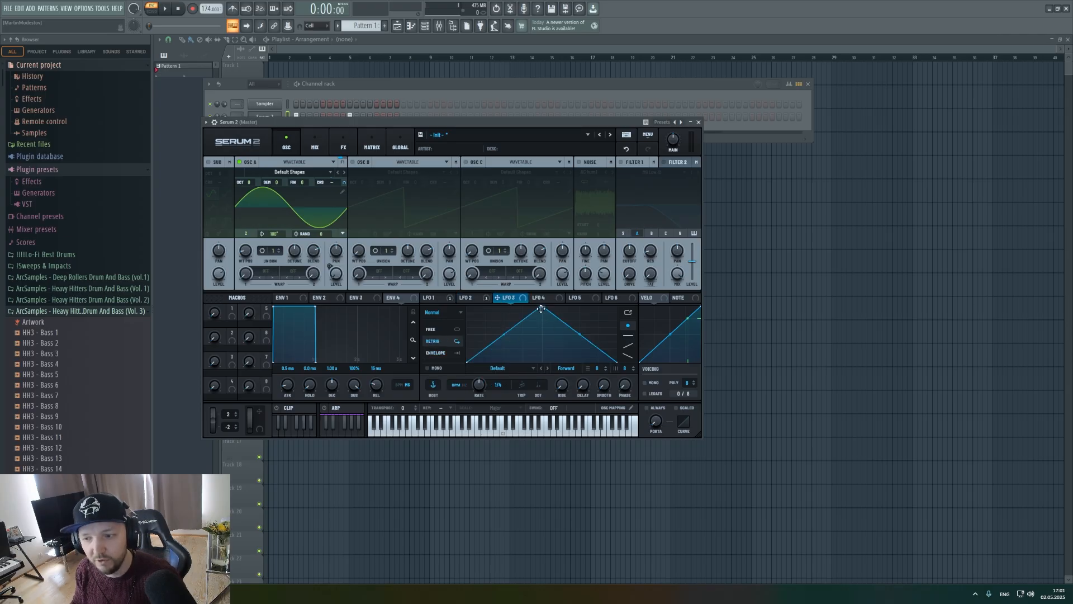
double_click(565, 357)
drag(565, 357, 537, 391)
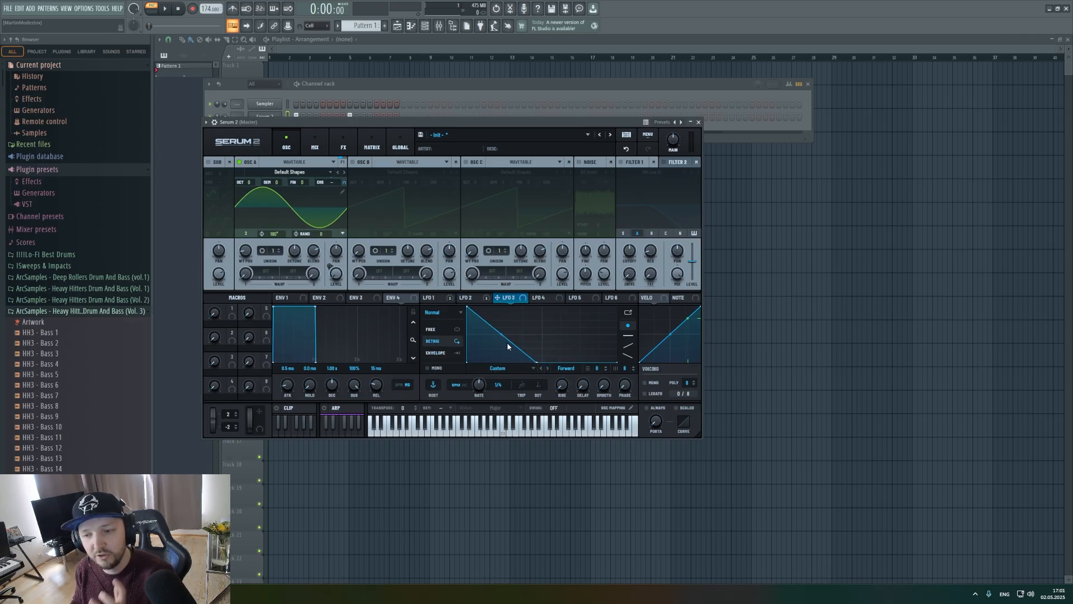
drag(501, 335, 499, 338)
click(433, 353)
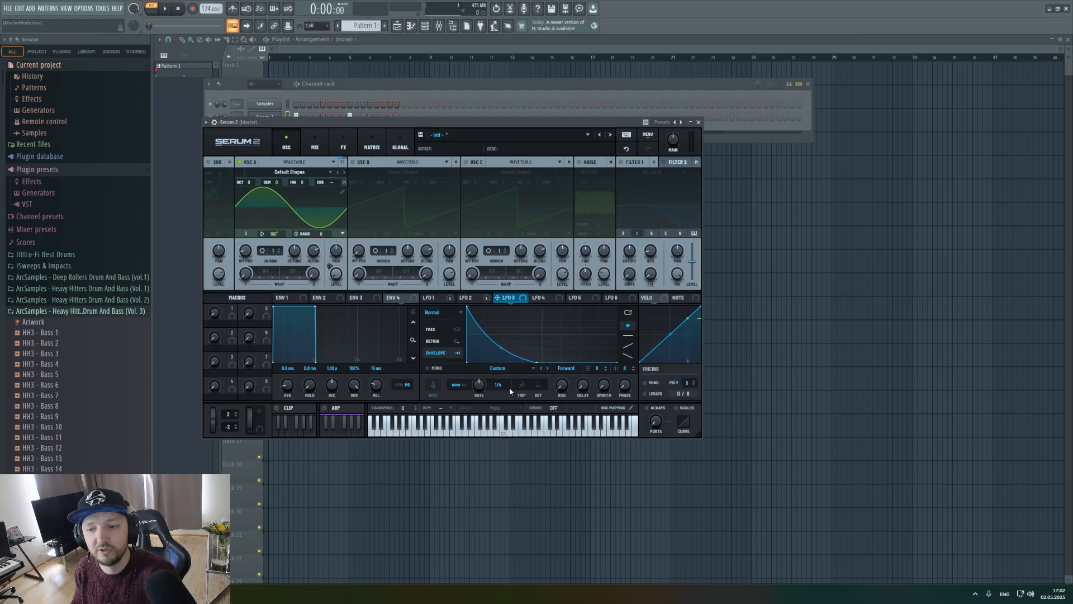
click(463, 388)
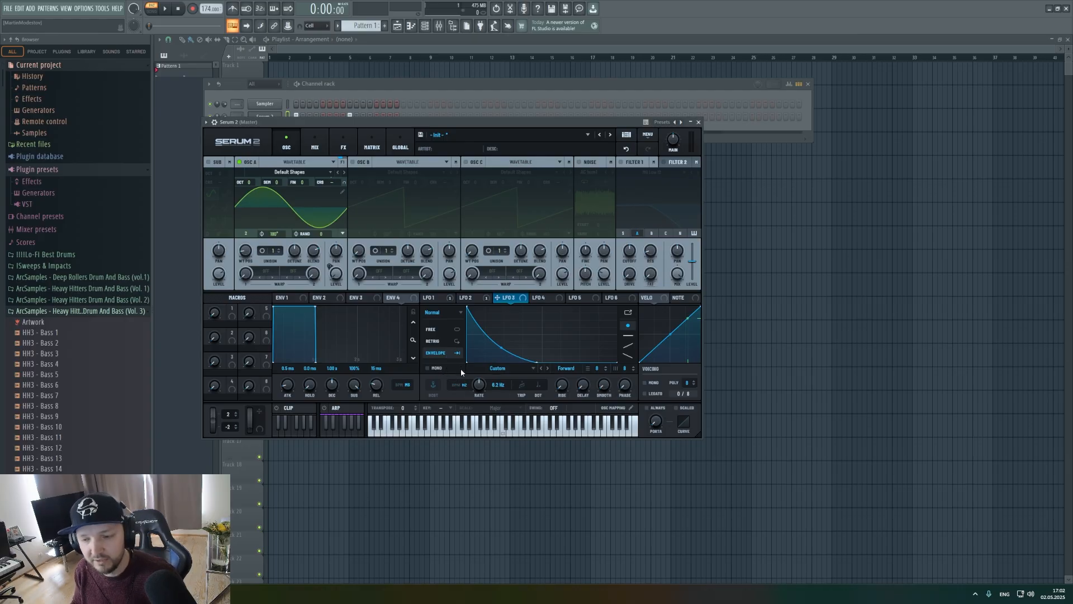
Assign LFO 3 to oscillator A's coarse pitch as well, shorten its curve and raise its rate to about 33 Hz during playback.
key(space)
drag(479, 385, 482, 378)
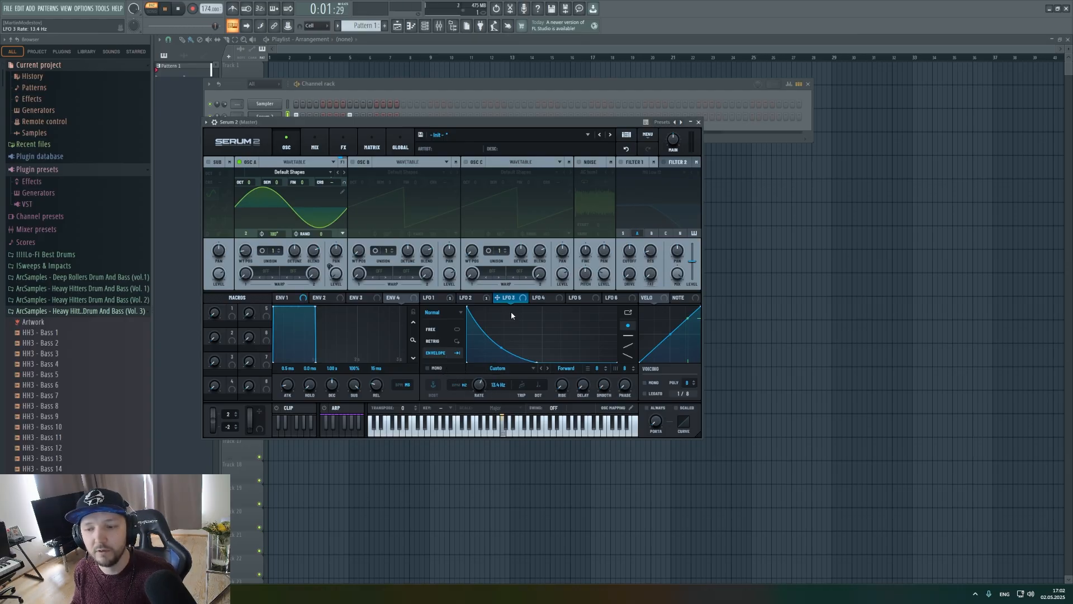
drag(497, 298, 335, 183)
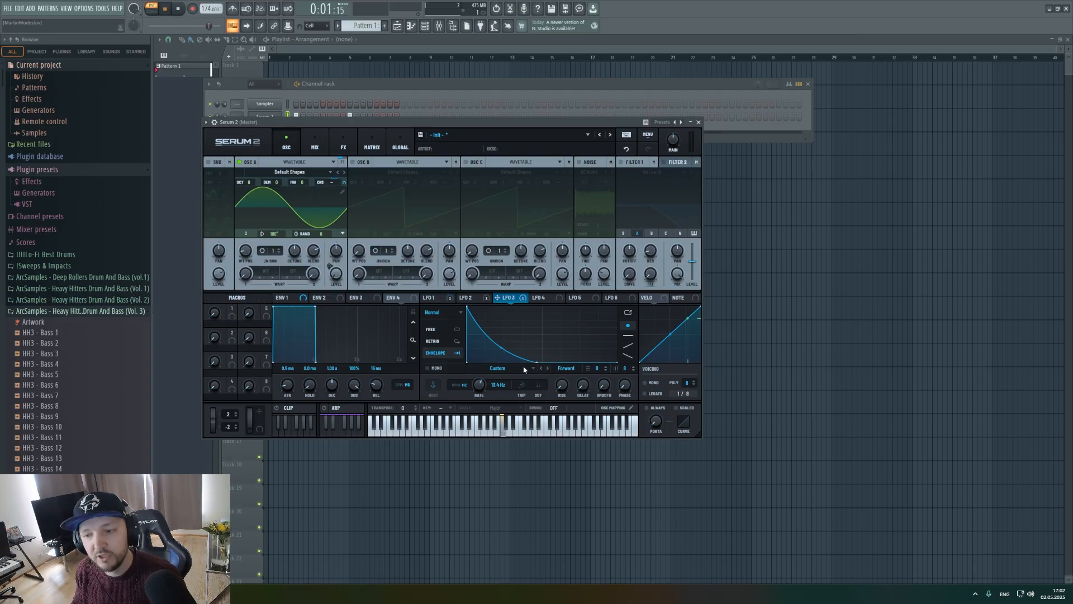
drag(535, 362, 488, 380)
key(space)
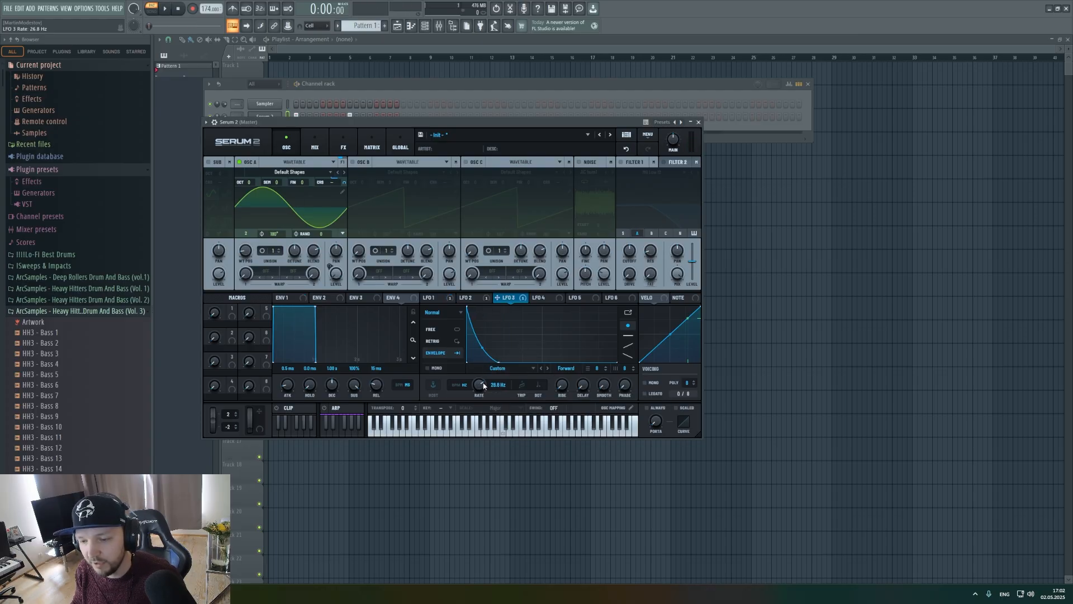
drag(482, 384, 484, 380)
key(space)
key(space)
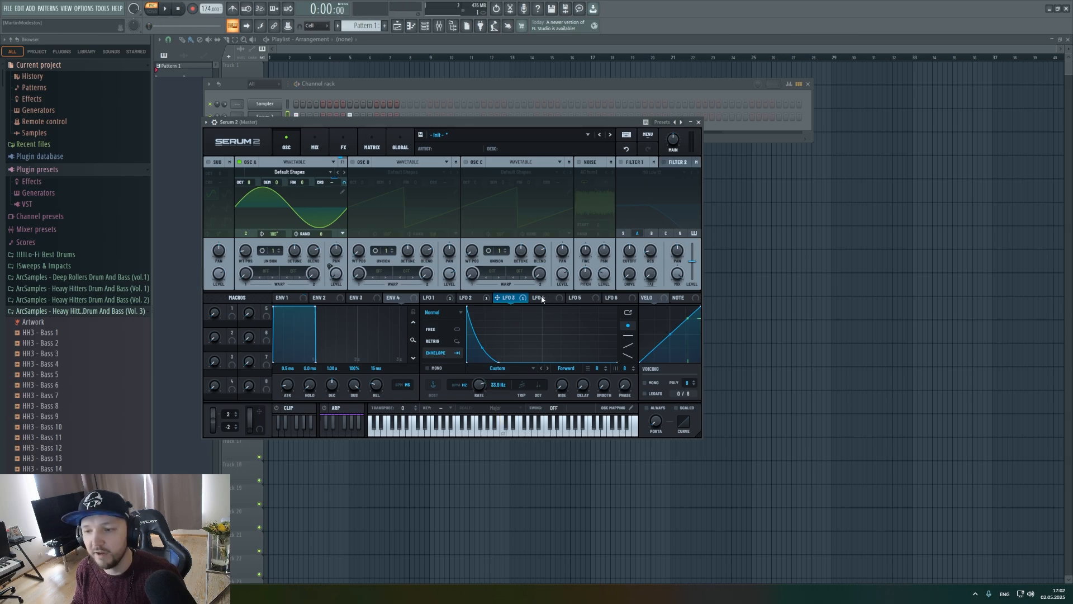
Reshape LFO 4 into an early peak that falls to zero at mid-cycle and assign it to the noise level.
click(541, 298)
drag(542, 309, 491, 307)
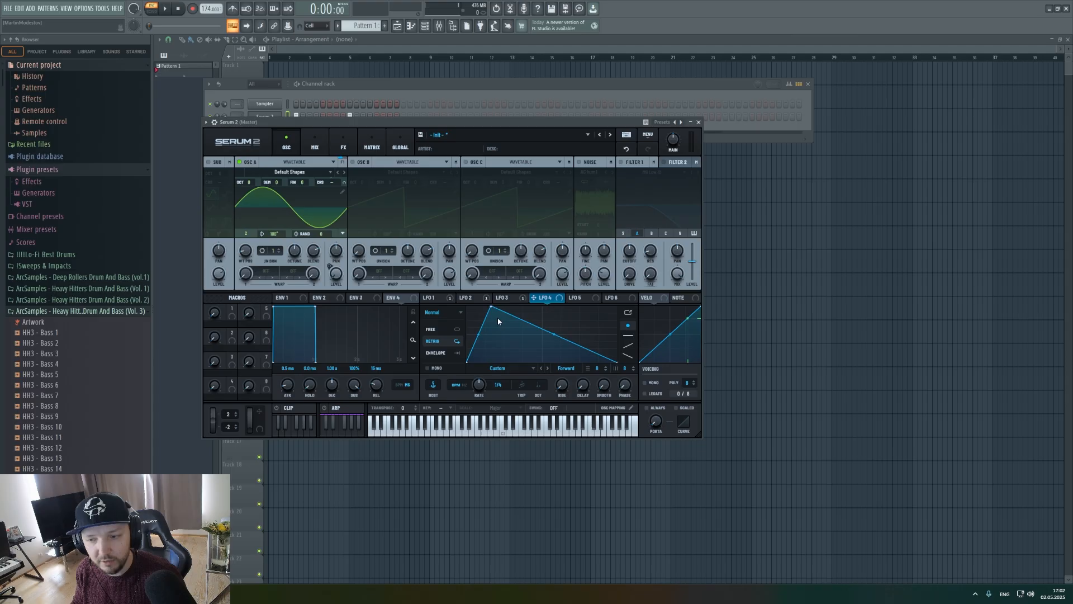
double_click(565, 355)
drag(560, 356, 544, 370)
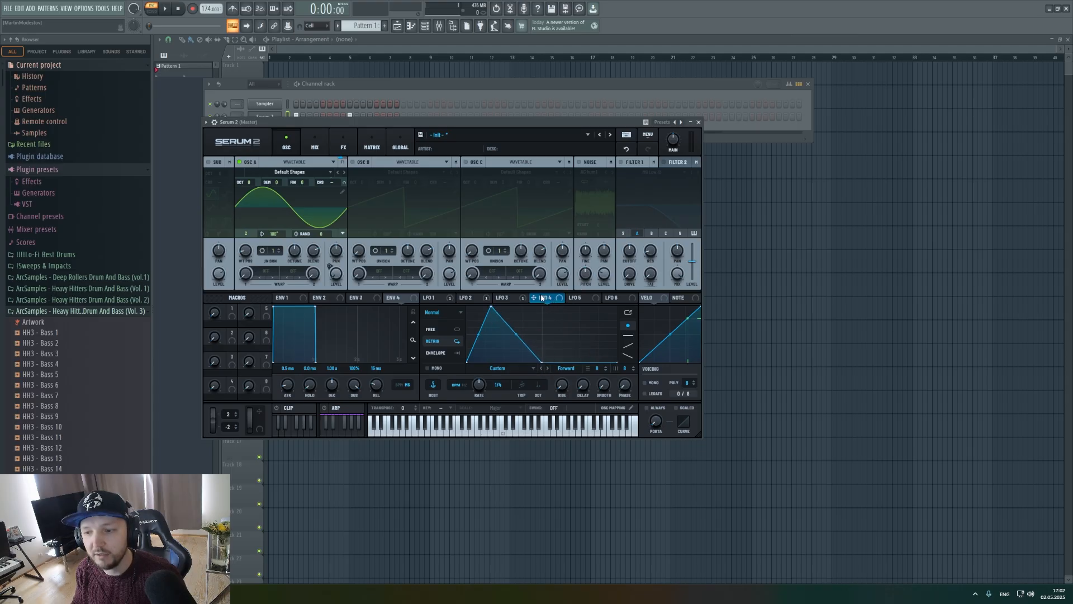
drag(541, 301, 603, 274)
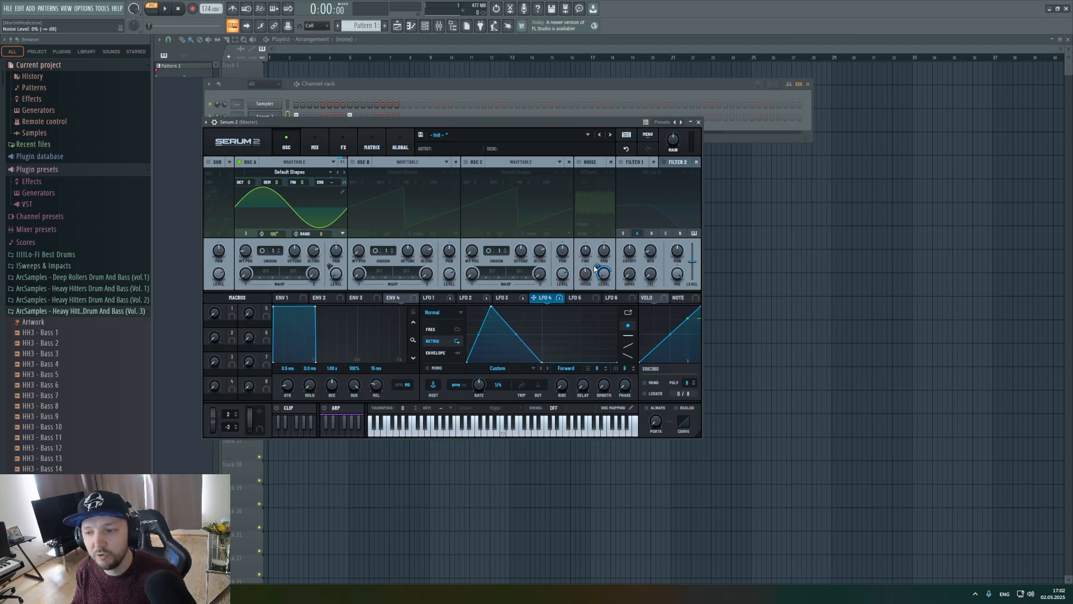
Enable the noise oscillator and switch its source to White noise.
click(579, 161)
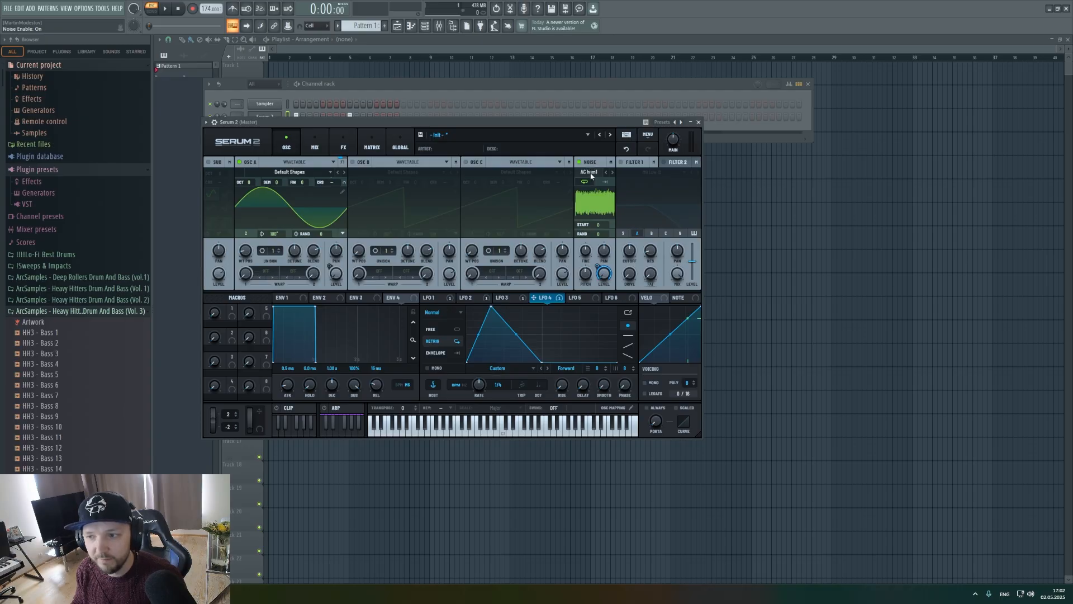
click(590, 173)
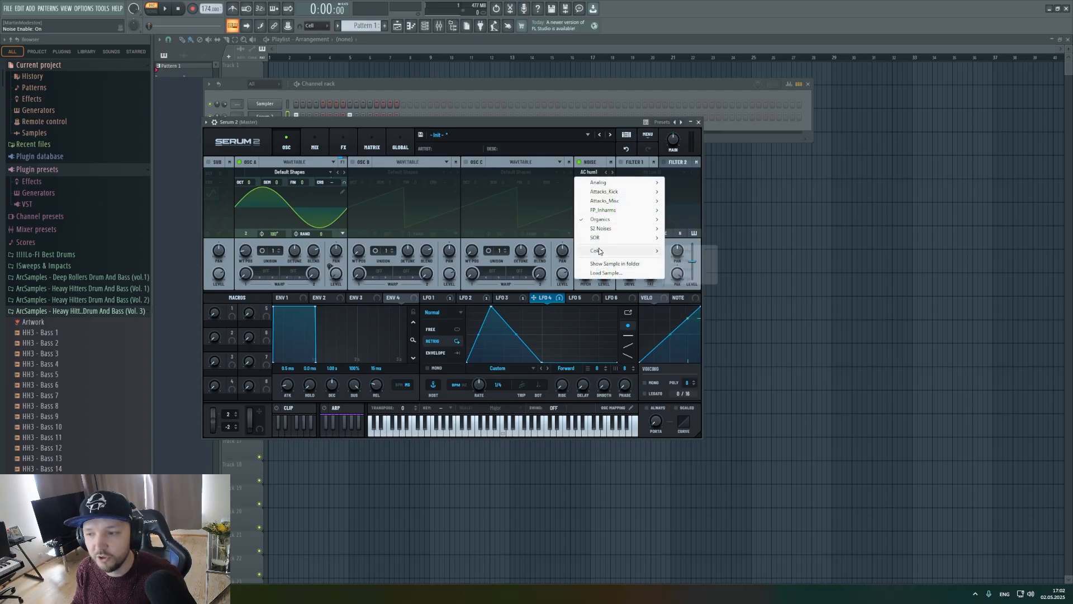
mouse_move(643, 251)
click(702, 251)
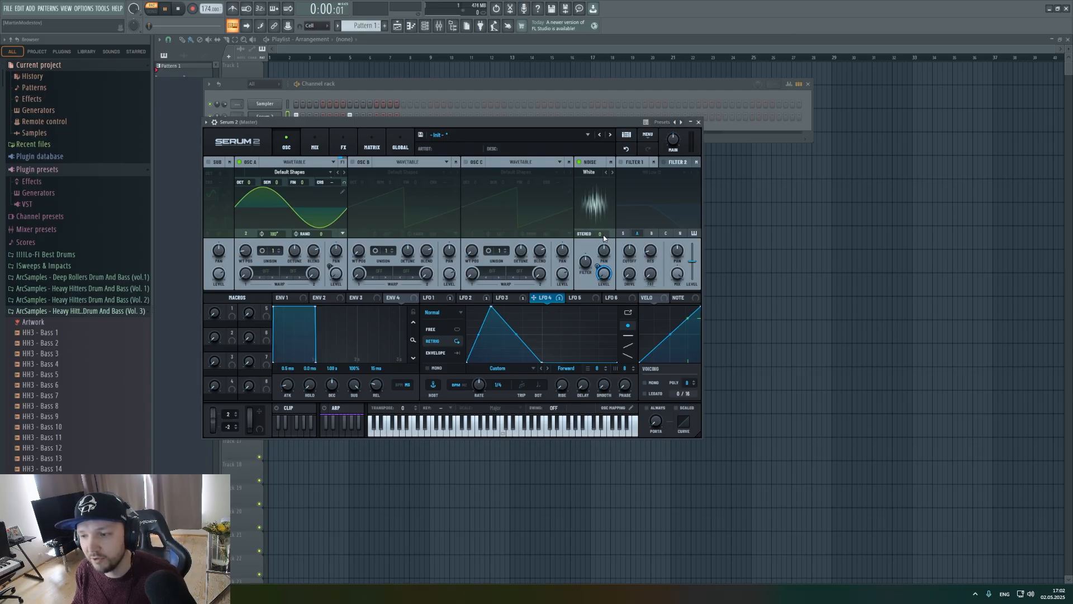
Audition the sound, switch LFO 4 to Envelope mode and check the settings of LFOs 1 to 3.
key(space)
key(space)
click(436, 354)
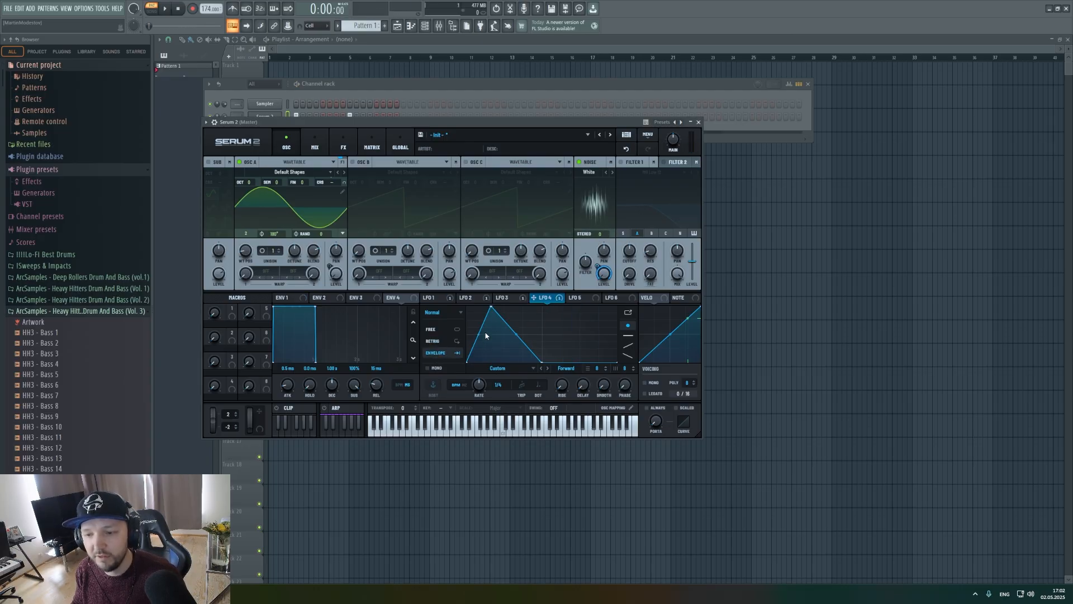
click(502, 302)
click(470, 301)
click(443, 301)
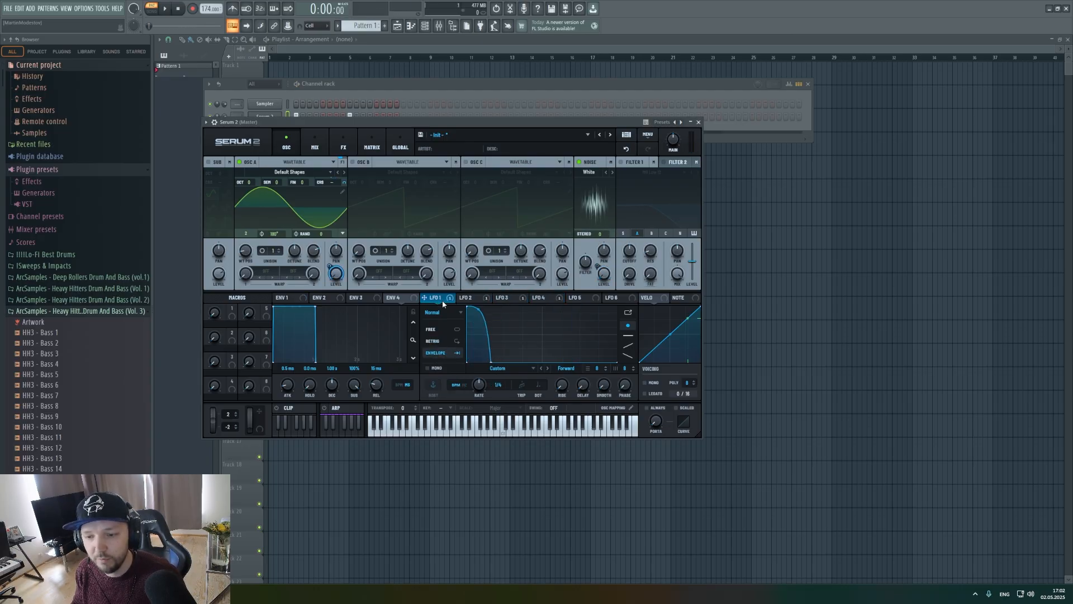
click(549, 302)
Bend LFO 4's rising segment inward and move its peak slightly earlier while the pattern plays.
key(space)
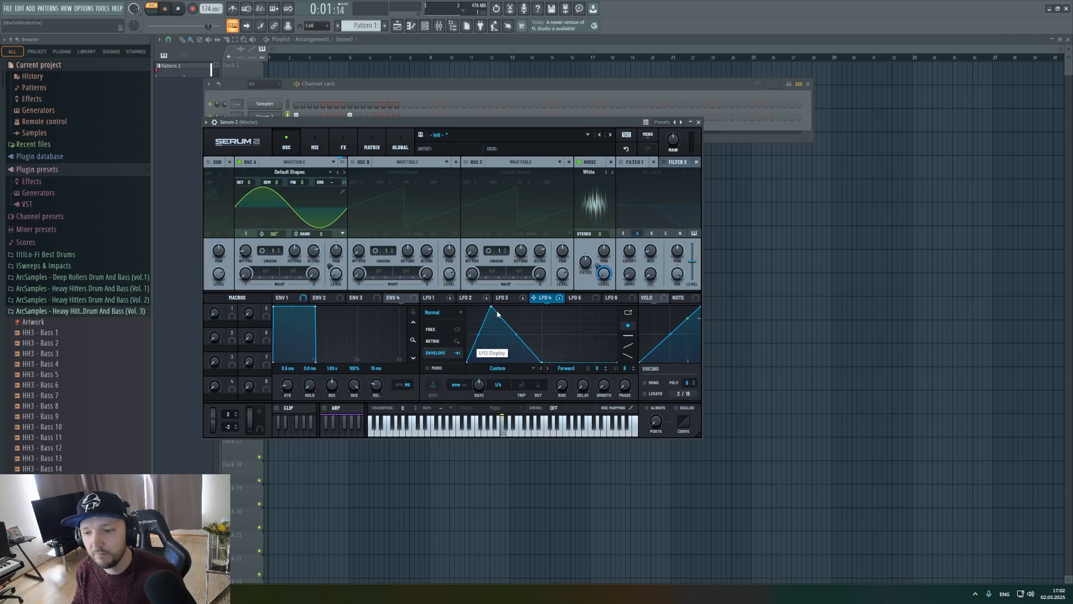
drag(492, 307, 480, 344)
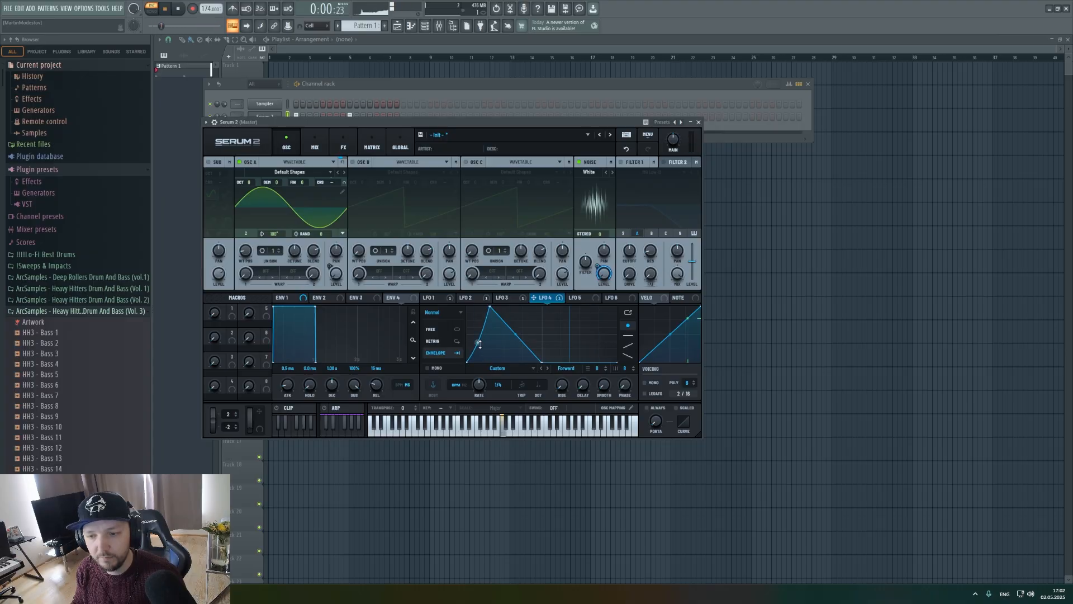
drag(491, 307, 484, 306)
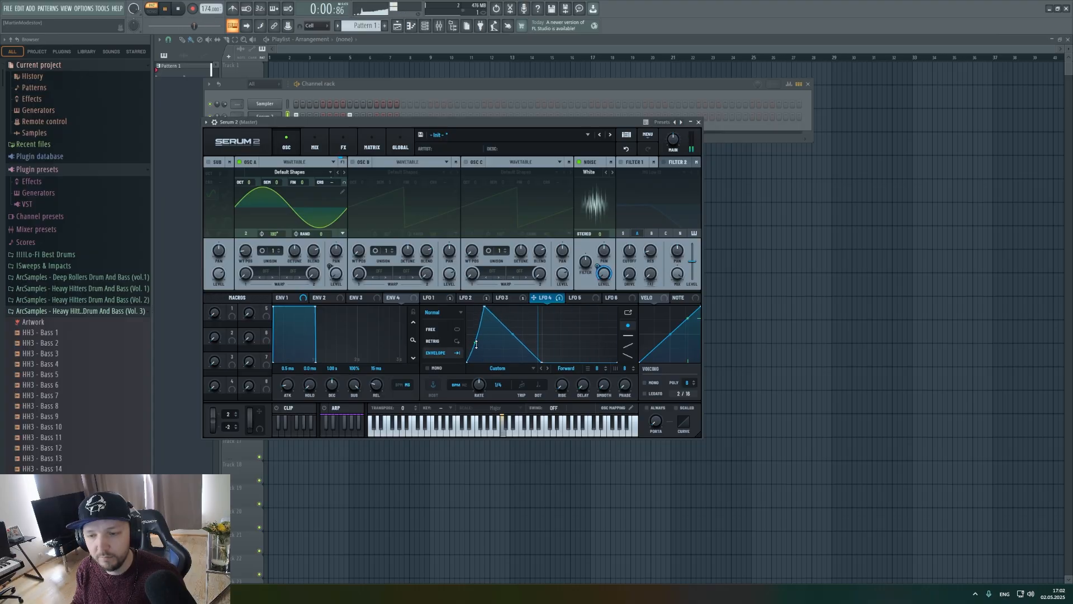
key(space)
Enable Filter 1 as High 24, route only the noise into it, raise the cutoff and audition the result.
click(622, 162)
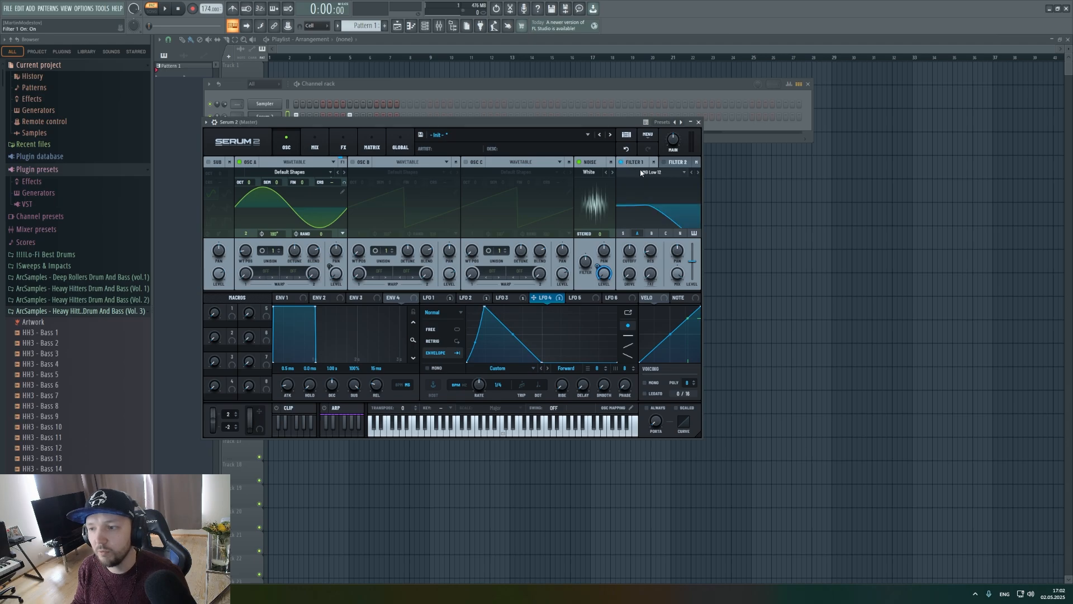
click(641, 173)
mouse_move(649, 182)
click(710, 285)
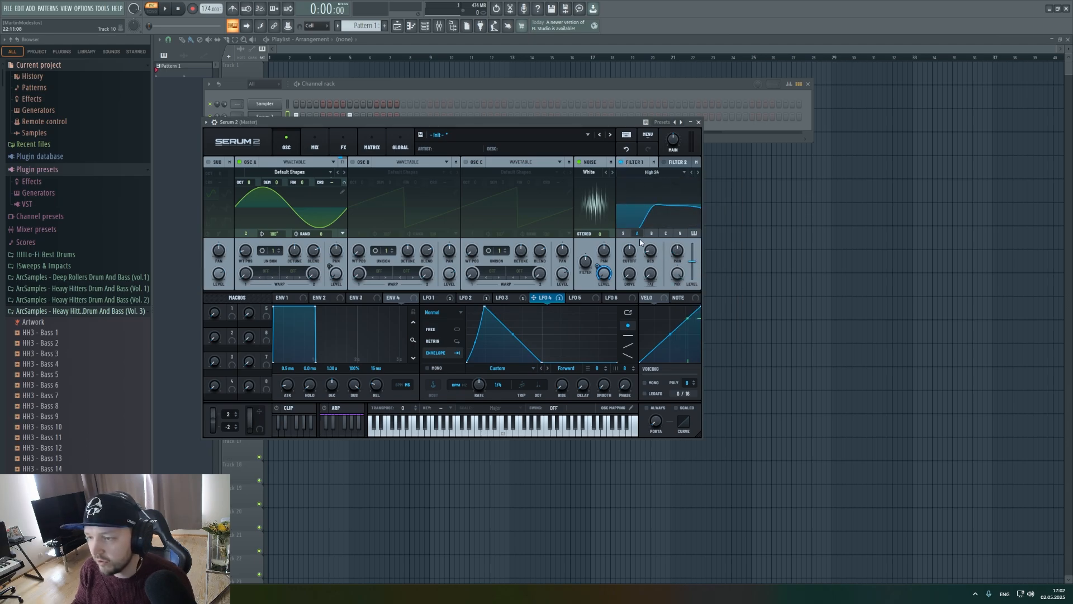
click(679, 233)
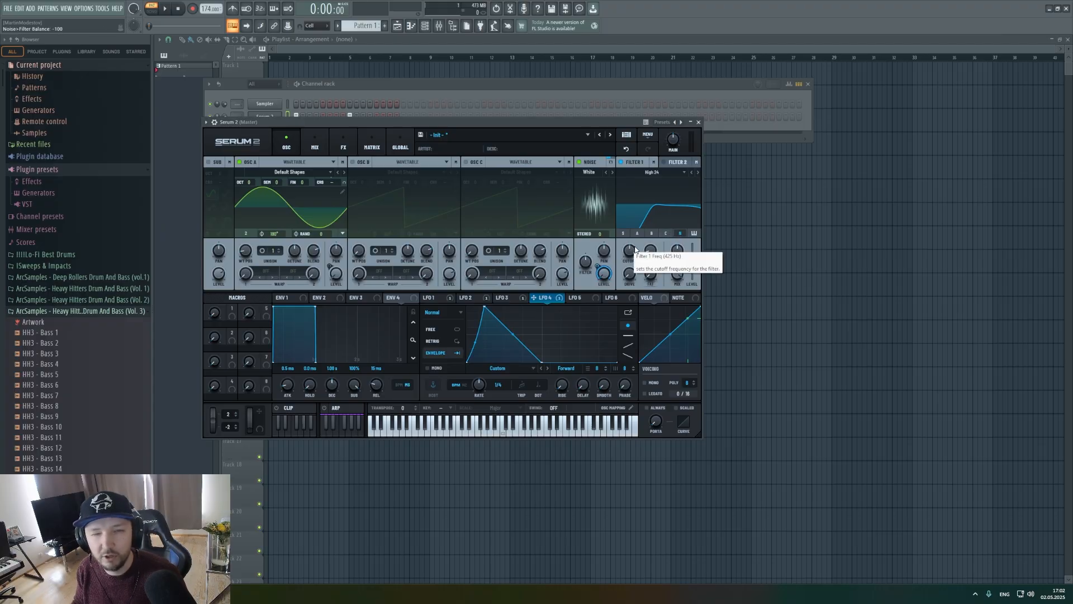
drag(635, 259, 637, 252)
key(space)
key(space)
Lower oscillator A's semitone tuning to -4 and audition the pattern.
click(435, 298)
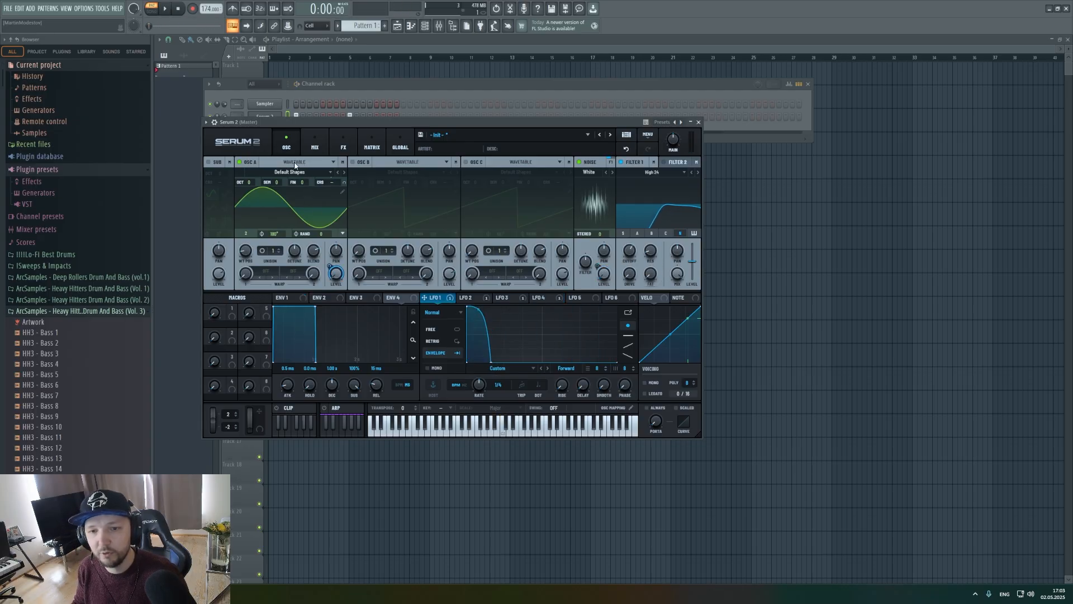
drag(275, 183, 272, 193)
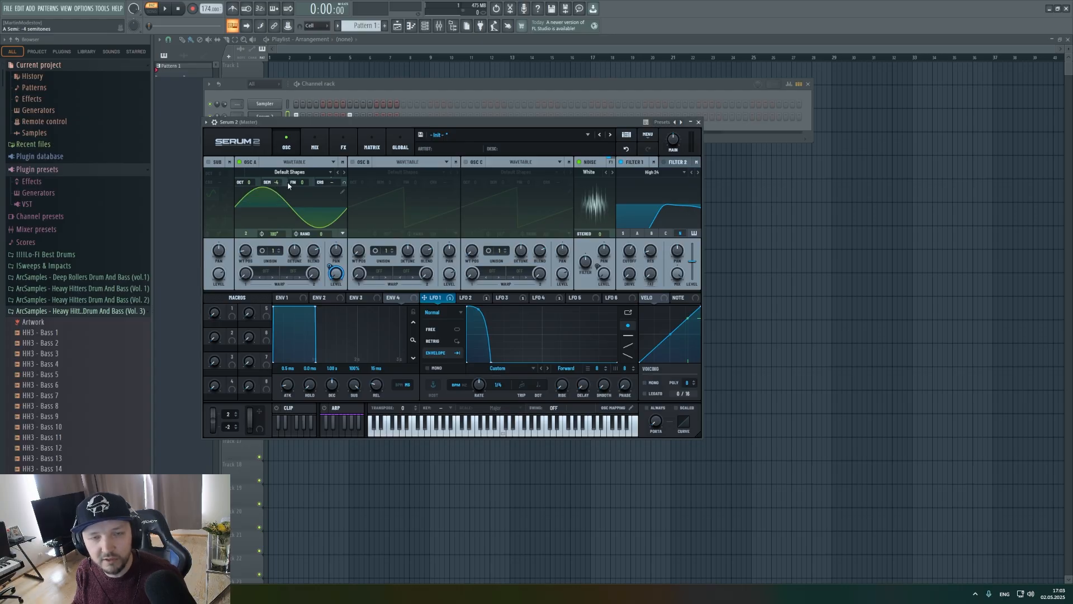
key(space)
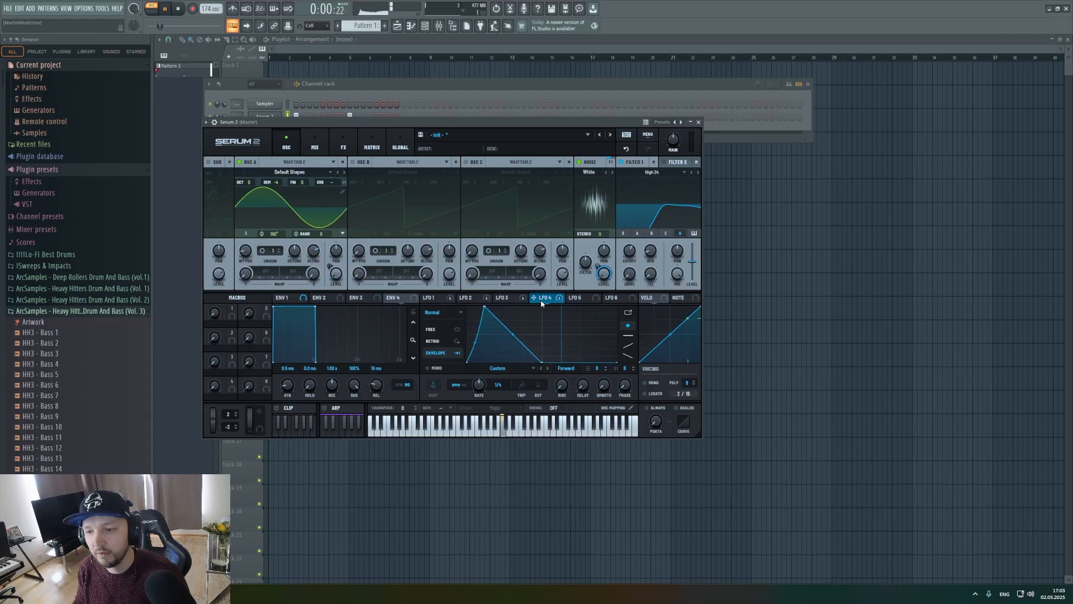
key(space)
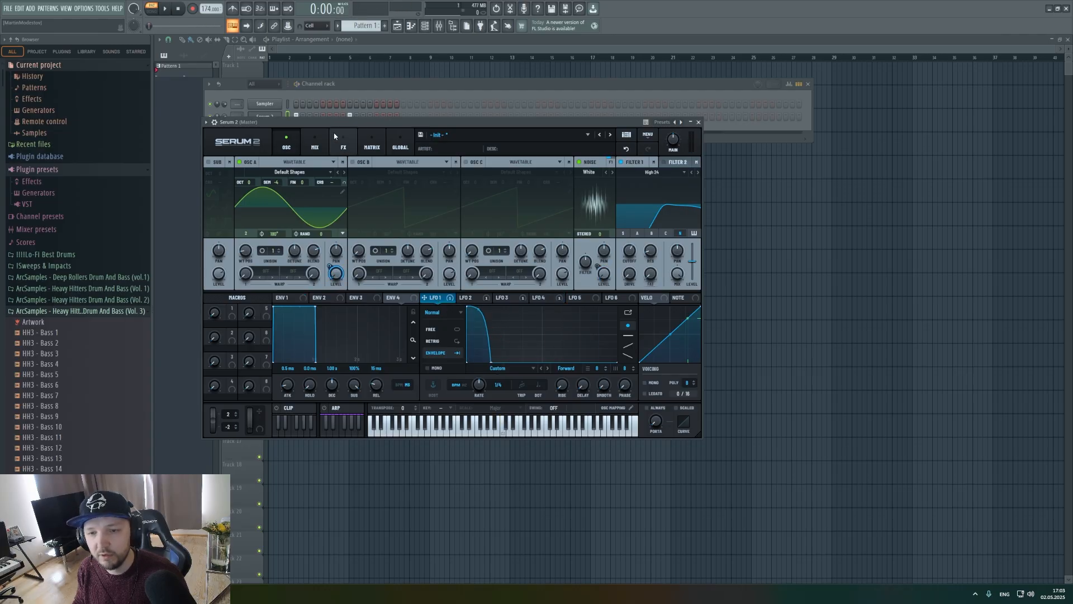
Add a Distortion effect to the main effects chain and raise its drive during playback.
click(343, 144)
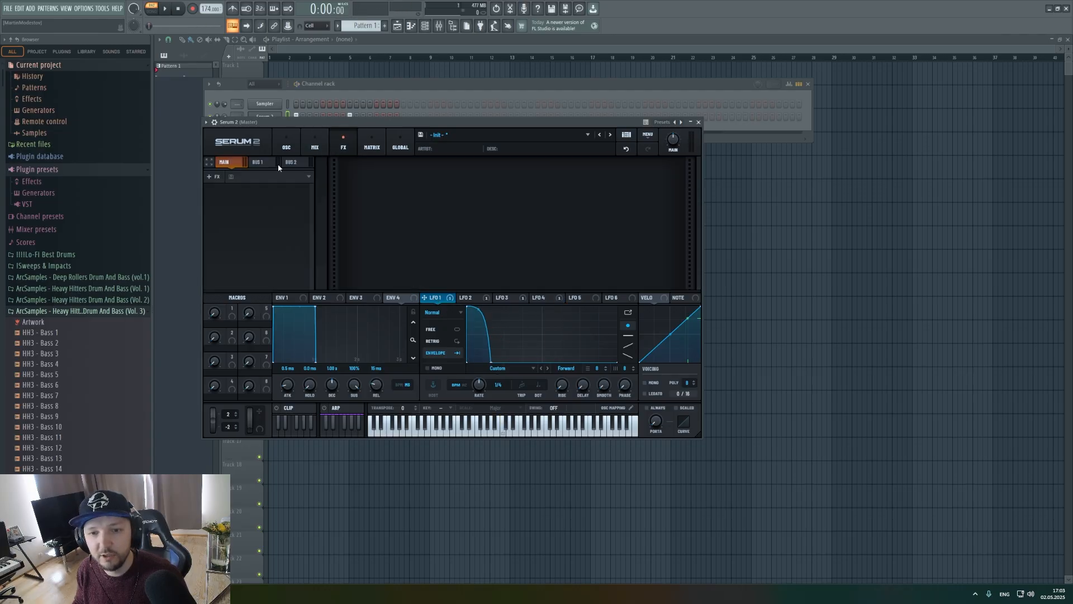
click(216, 177)
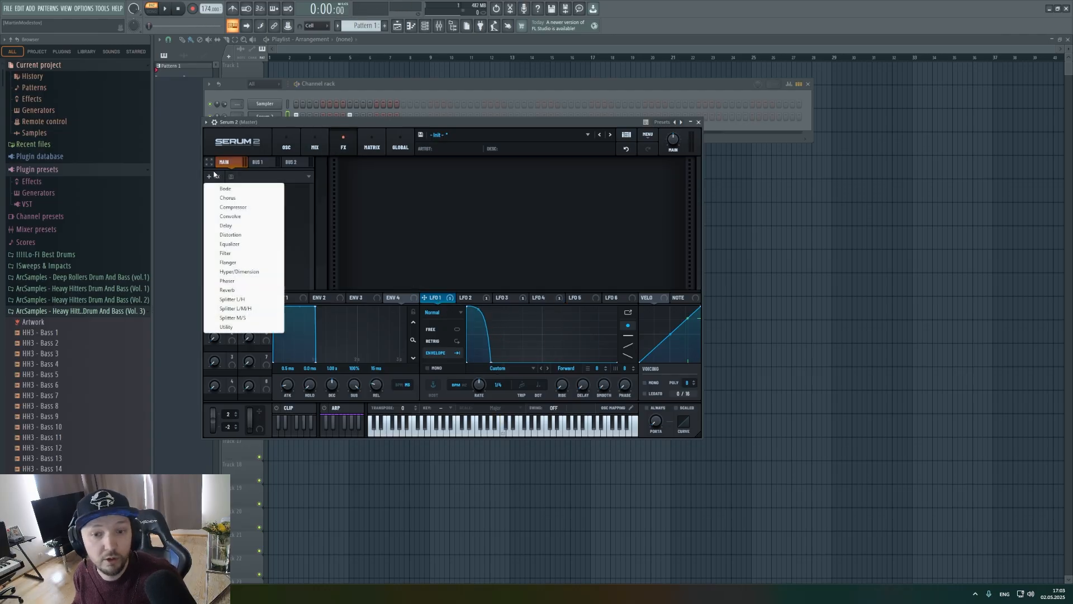
click(244, 236)
key(space)
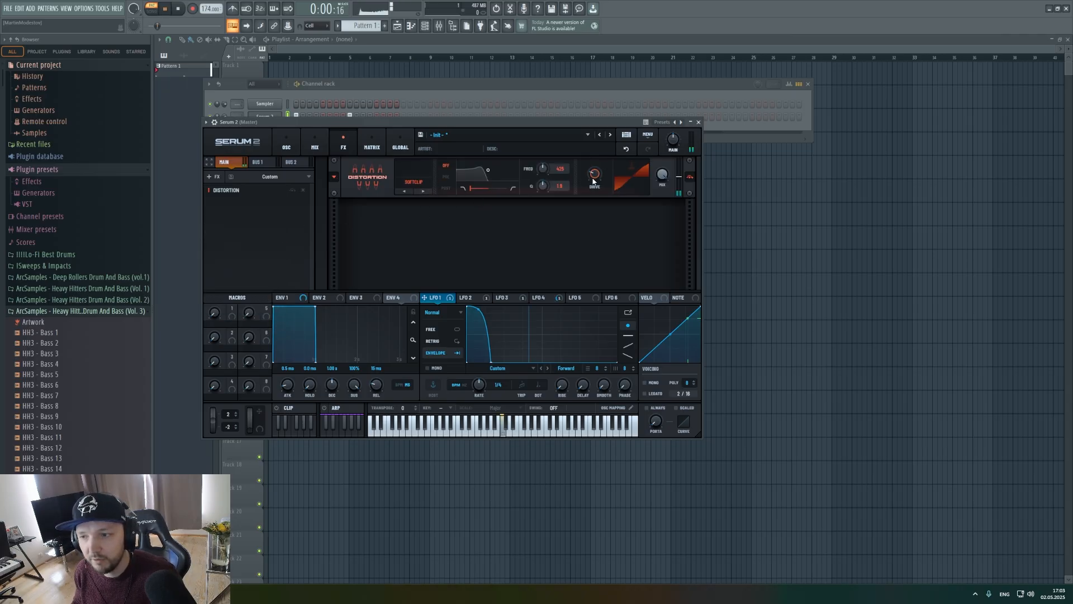
drag(594, 174, 602, 147)
key(space)
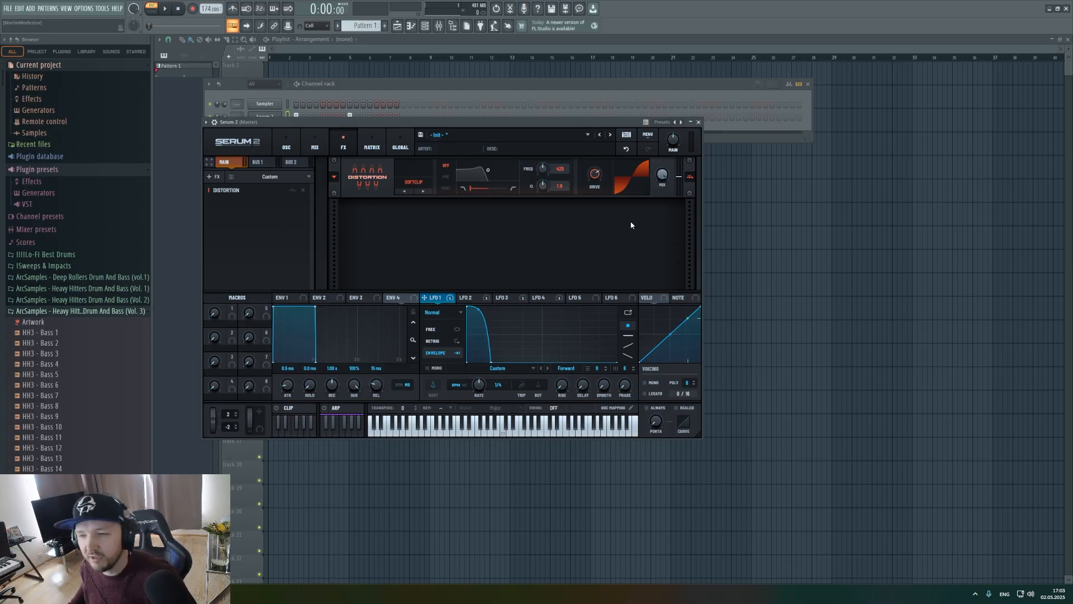
Balance the distortion's mix, set its drive to about 69% during playback and compare the sound with the effect bypassed.
key(space)
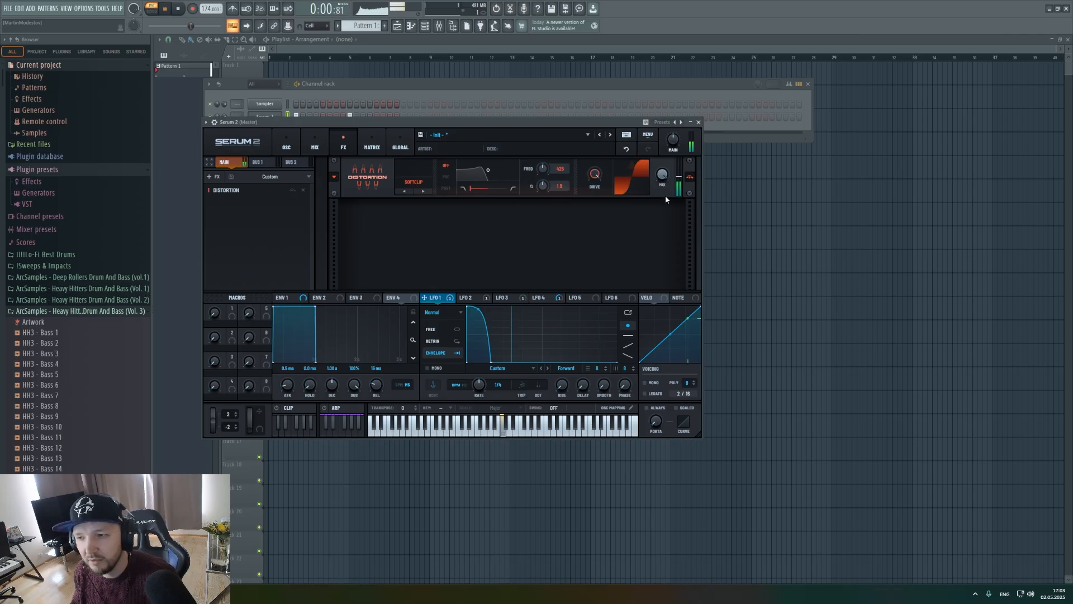
key(space)
drag(596, 176, 594, 189)
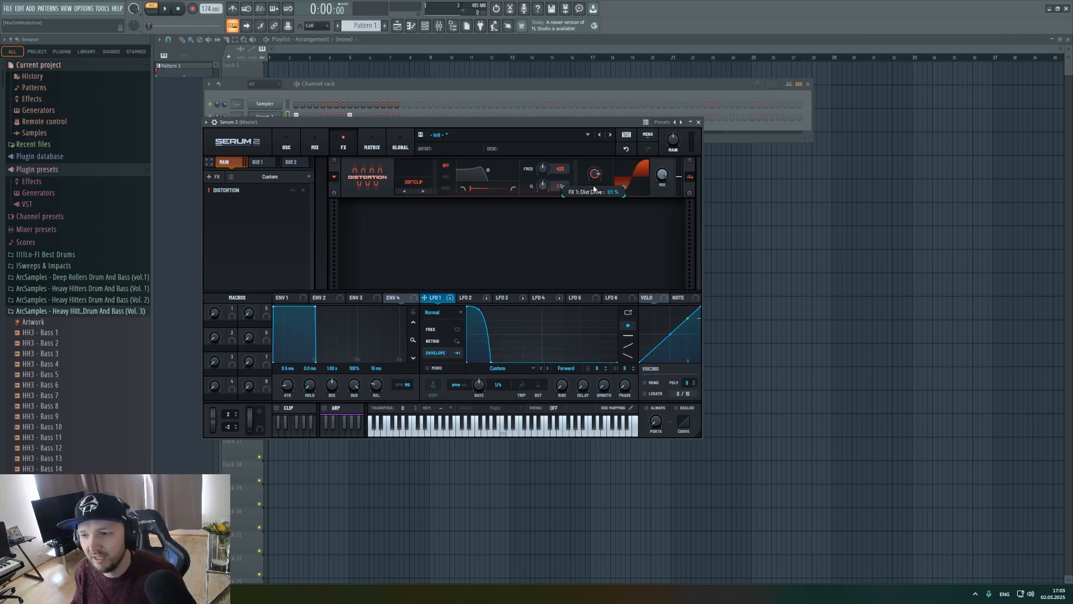
drag(666, 179, 669, 187)
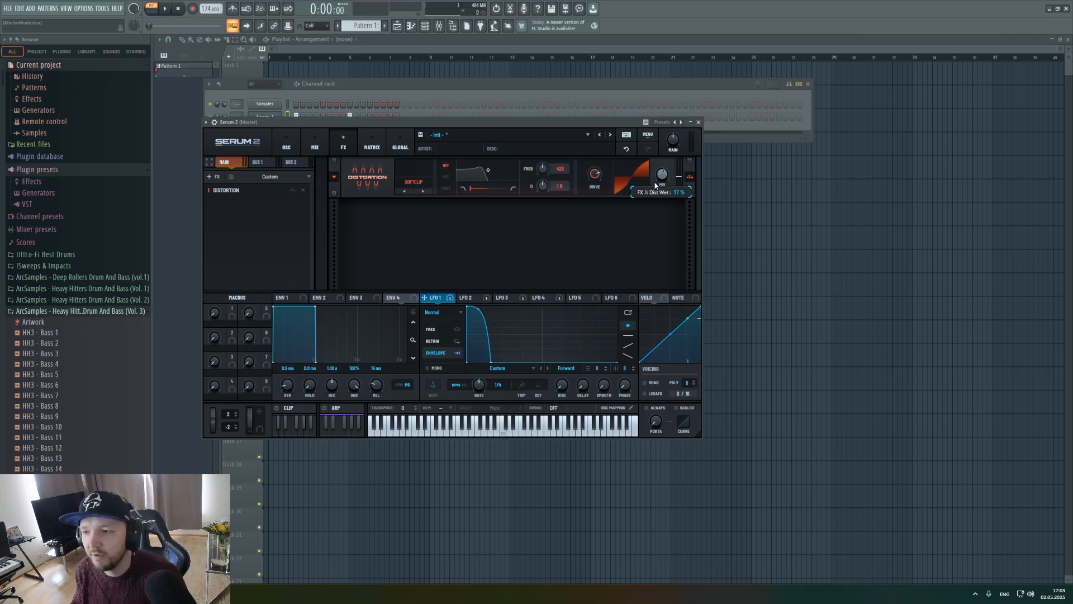
key(space)
mouse_move(602, 175)
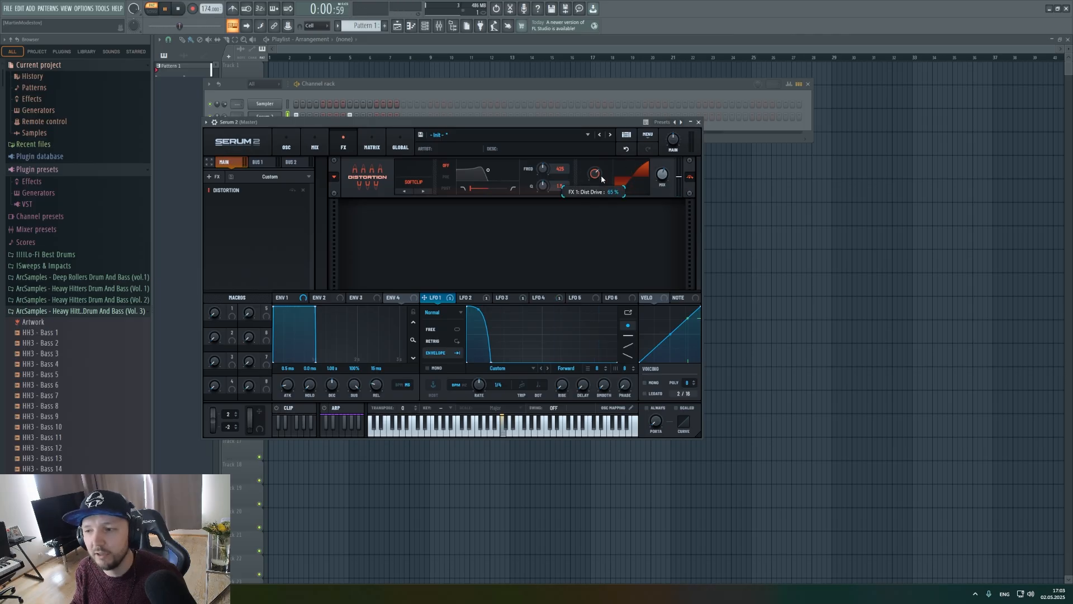
click(293, 191)
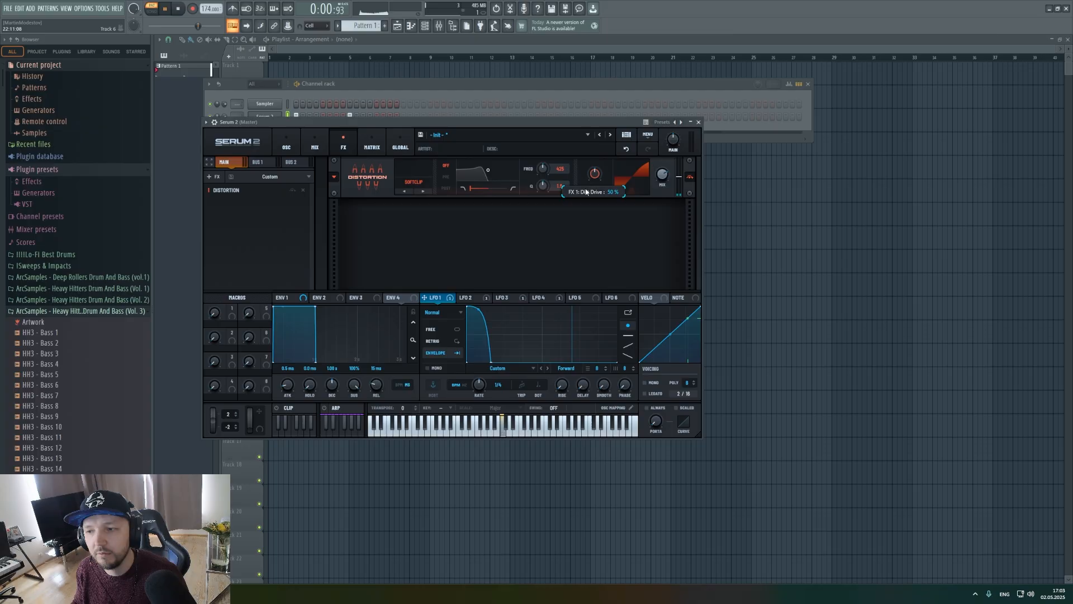
drag(666, 178, 666, 159)
drag(595, 170, 601, 160)
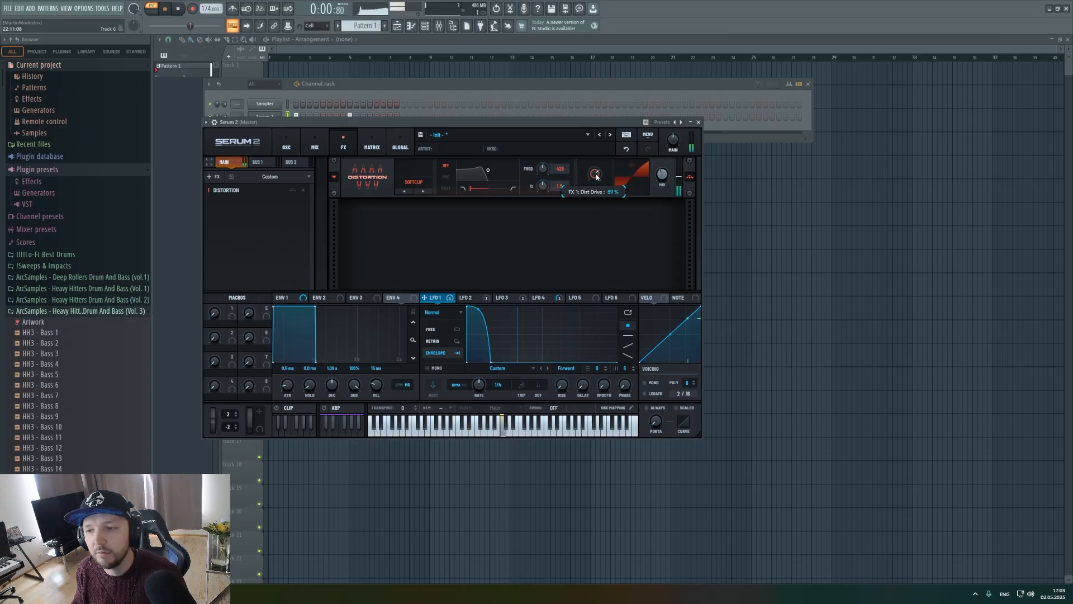
key(space)
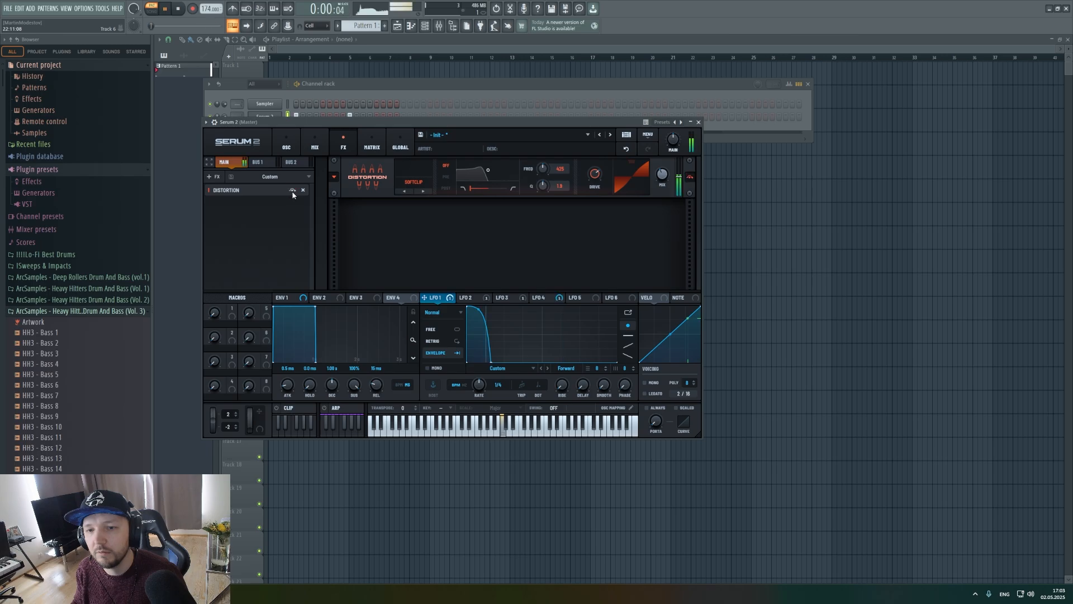
Enable oscillators B and C and set both of them to Sample mode.
click(286, 145)
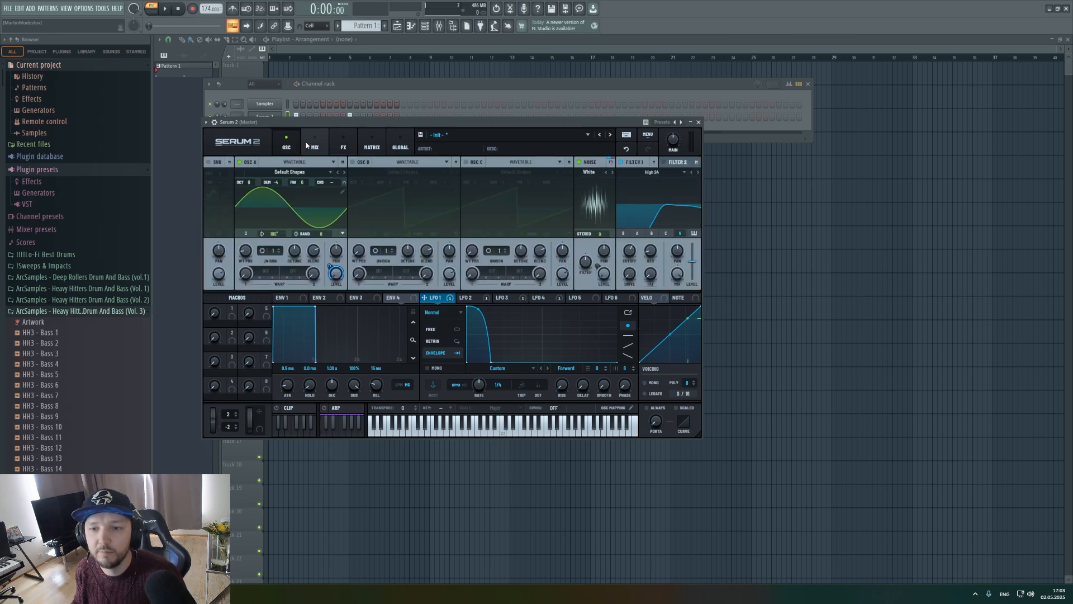
click(392, 86)
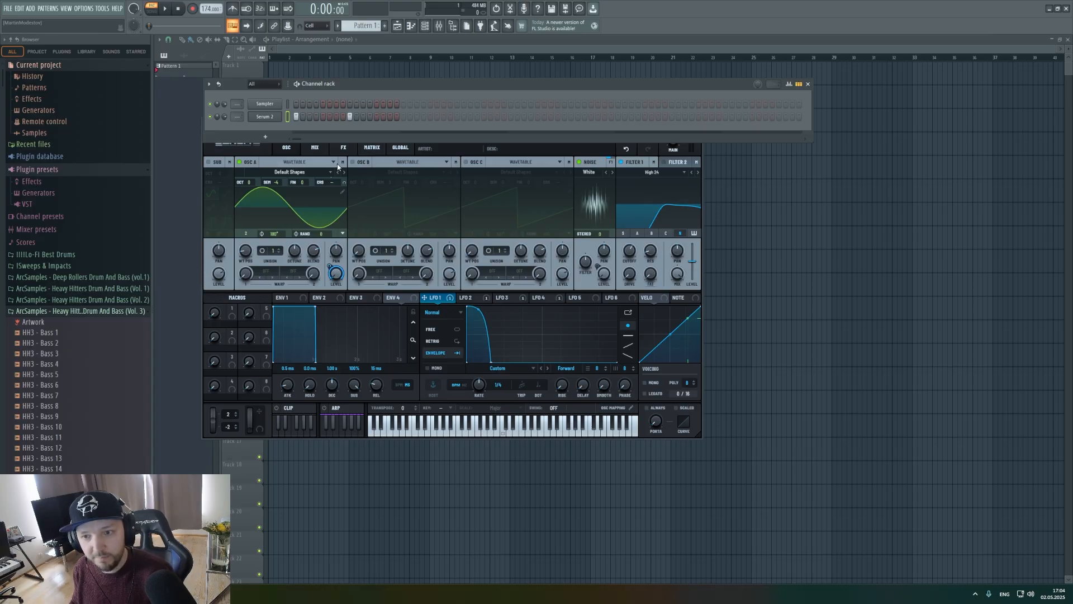
click(352, 162)
click(407, 161)
click(416, 194)
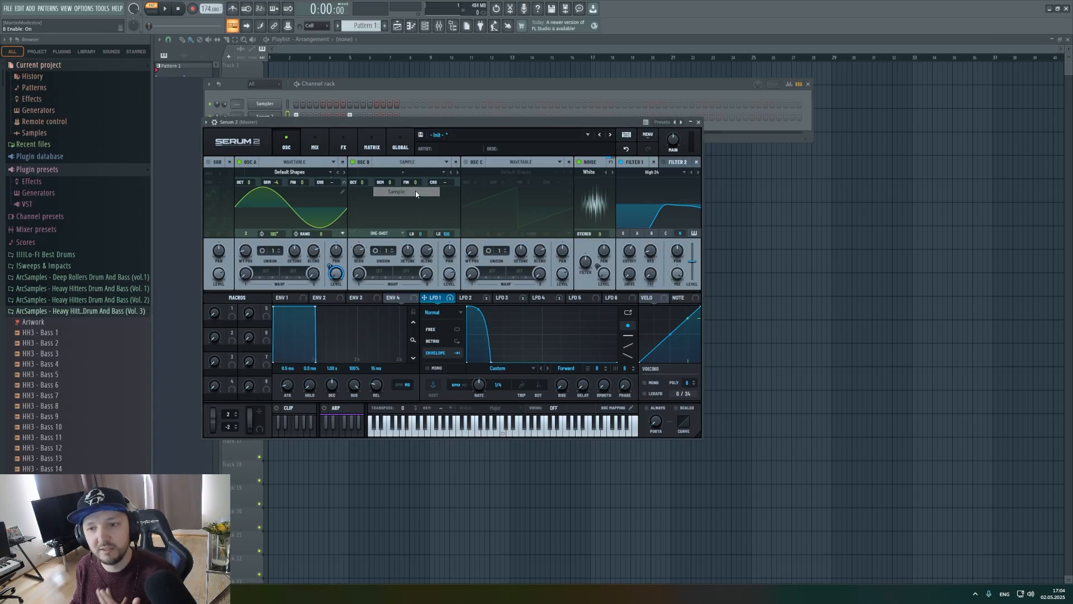
click(465, 162)
click(520, 162)
click(520, 193)
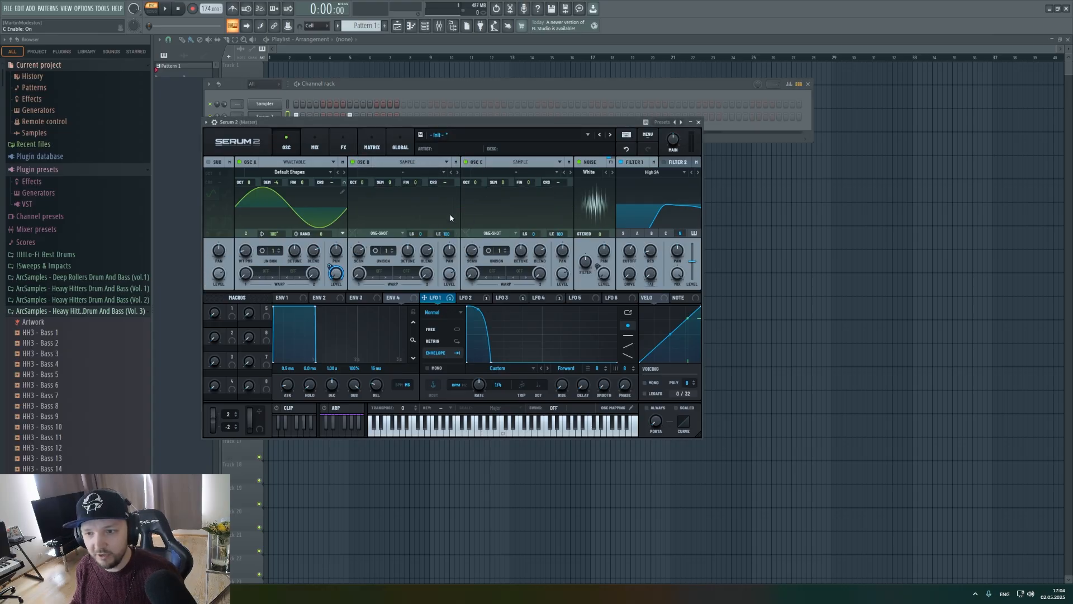
Load VR_HBD3_snare_one_shot_acceptable.wav from the Splice snare results into oscillator B and audition the pattern.
click(168, 594)
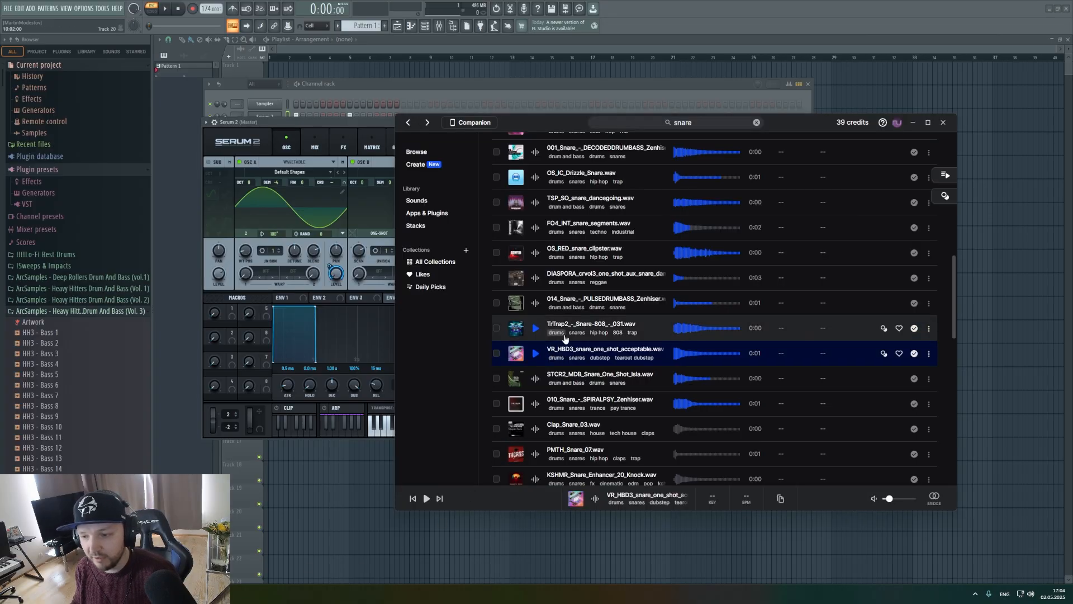
click(538, 355)
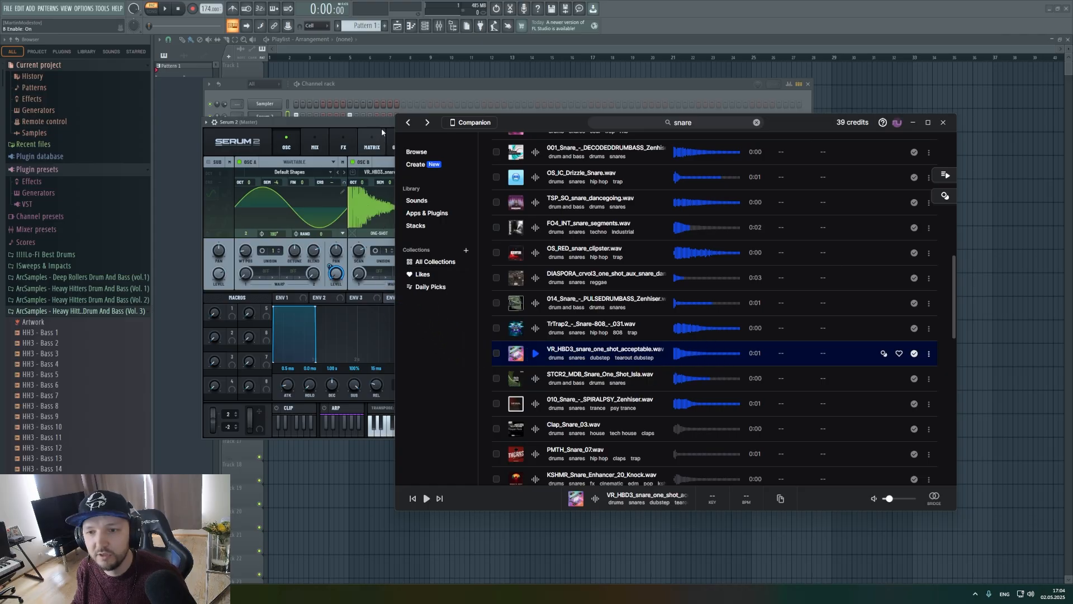
click(365, 122)
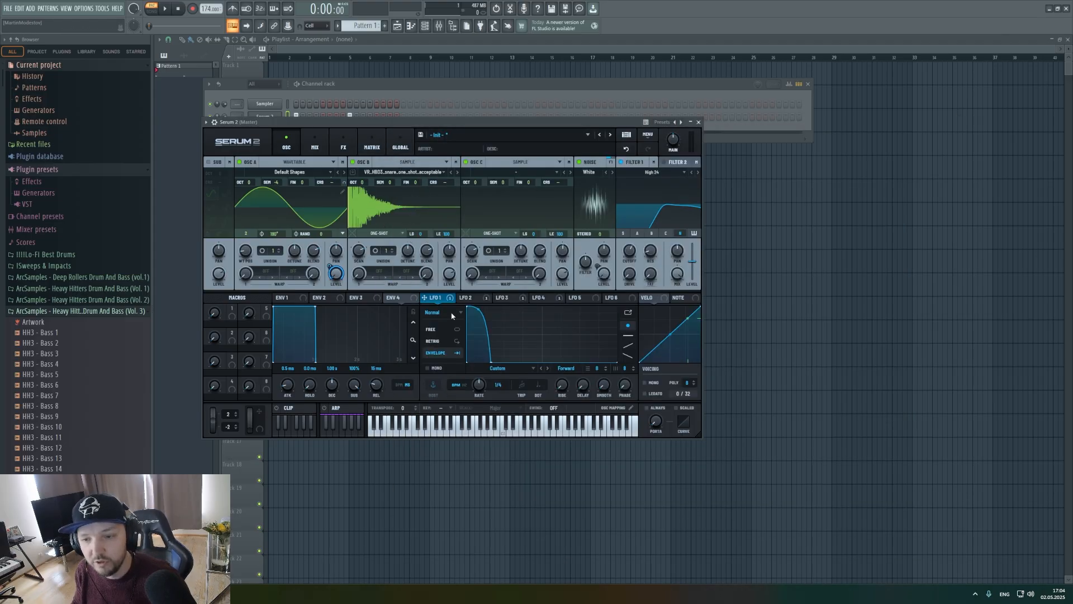
key(space)
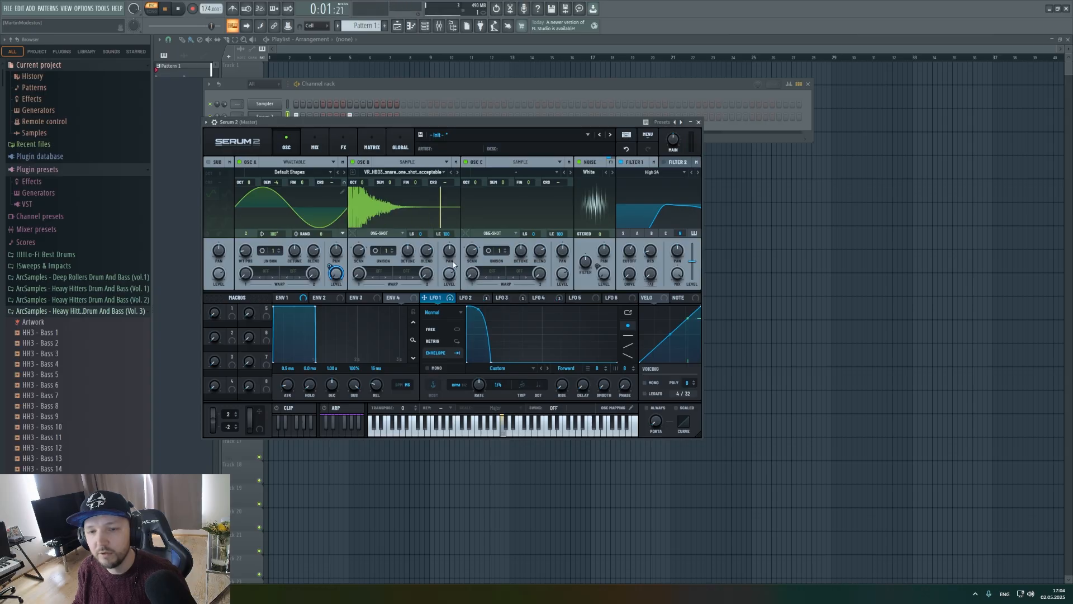
key(space)
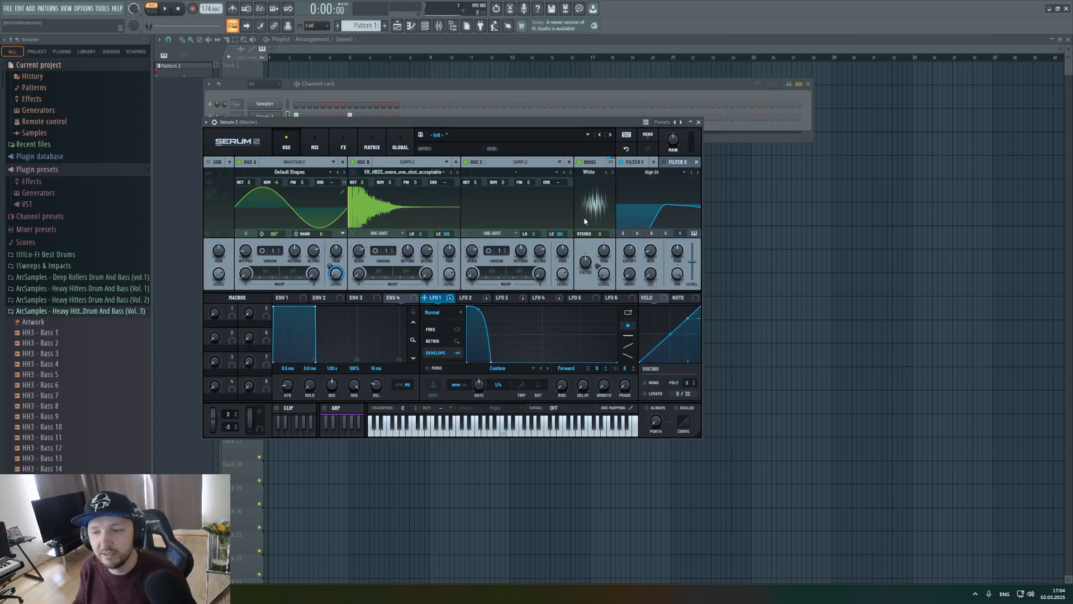
Set LFO 5 to Envelope mode and move its peak to about a fifth of the cycle.
click(575, 300)
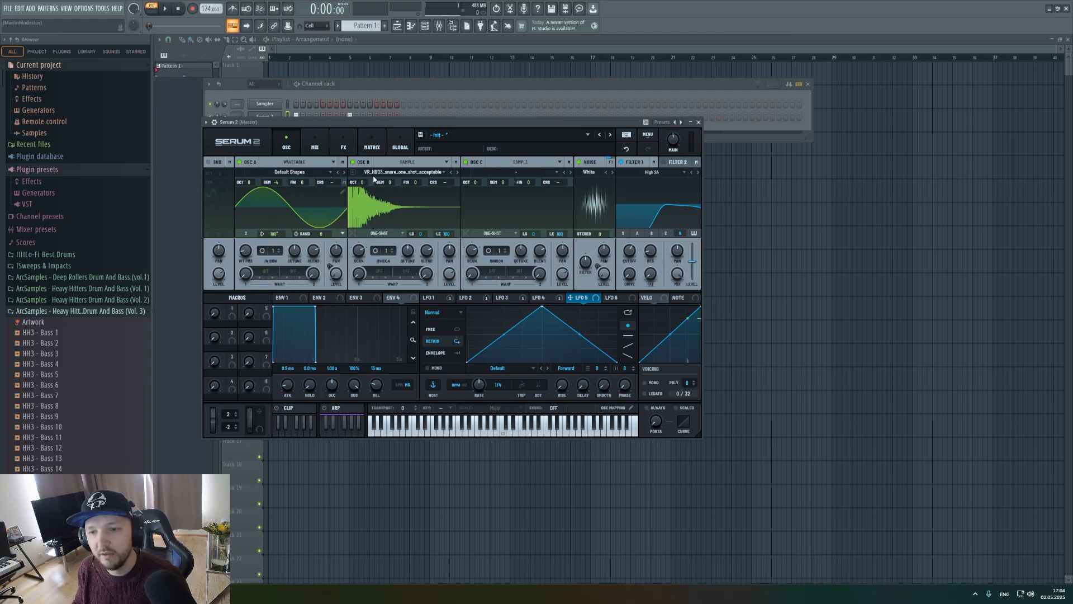
click(435, 353)
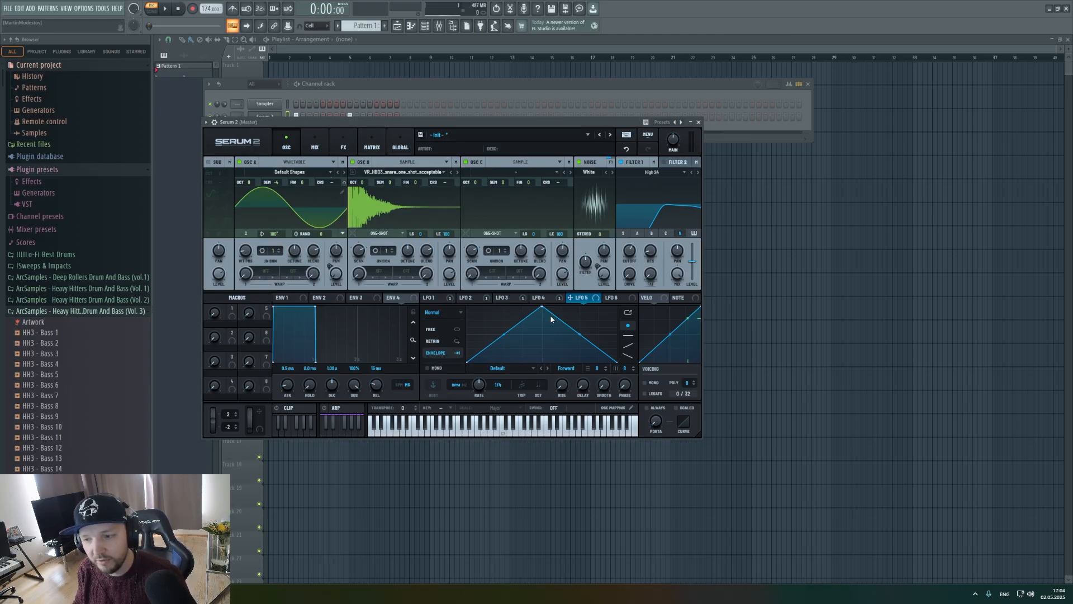
drag(543, 309, 494, 295)
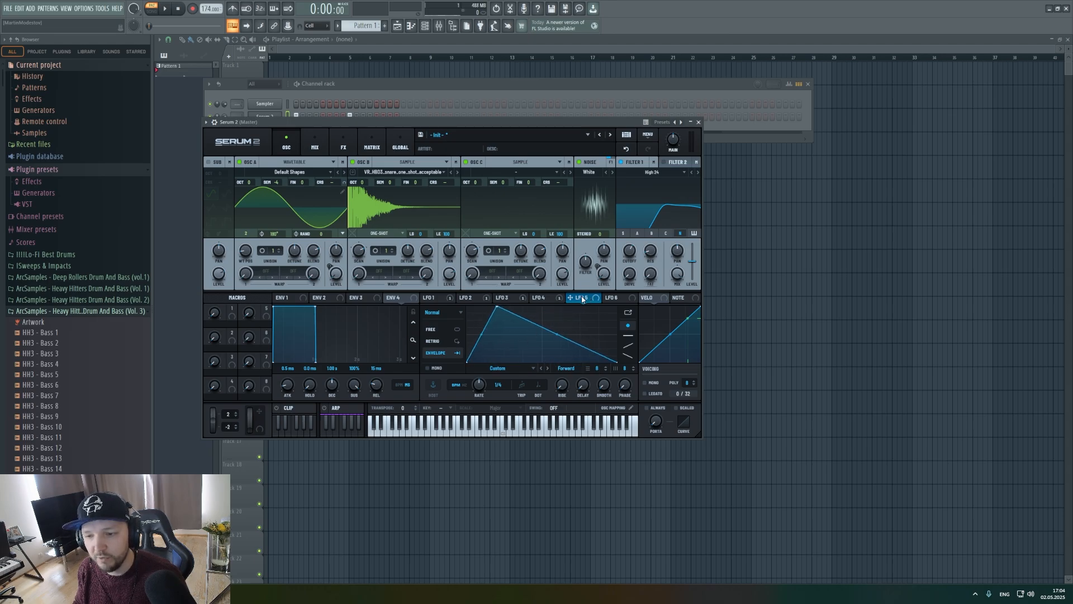
Assign LFO 5 to oscillator B's level and audition the pattern.
drag(578, 302, 449, 274)
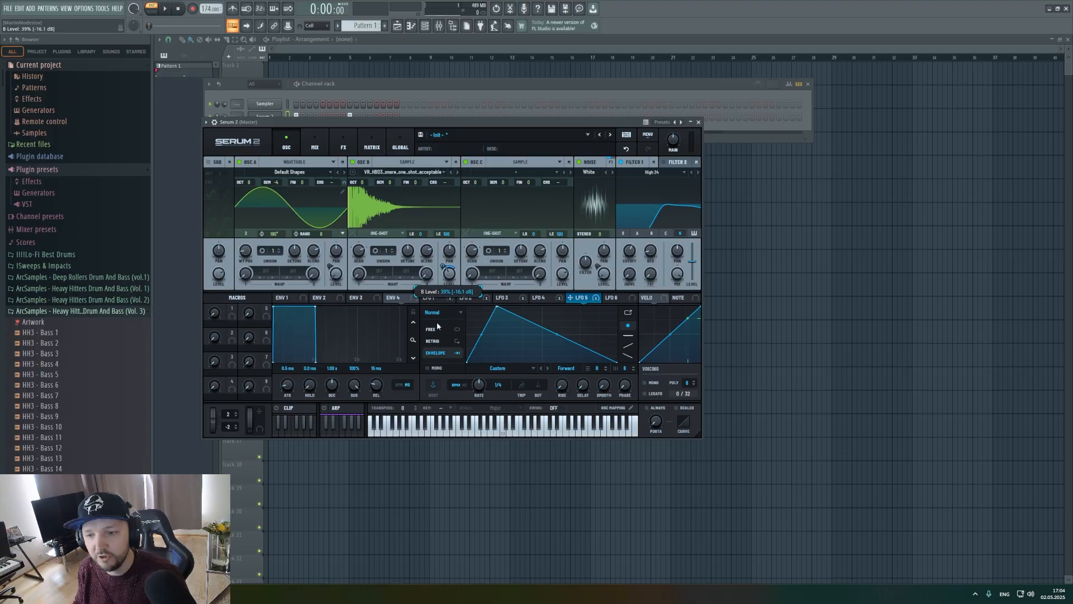
key(space)
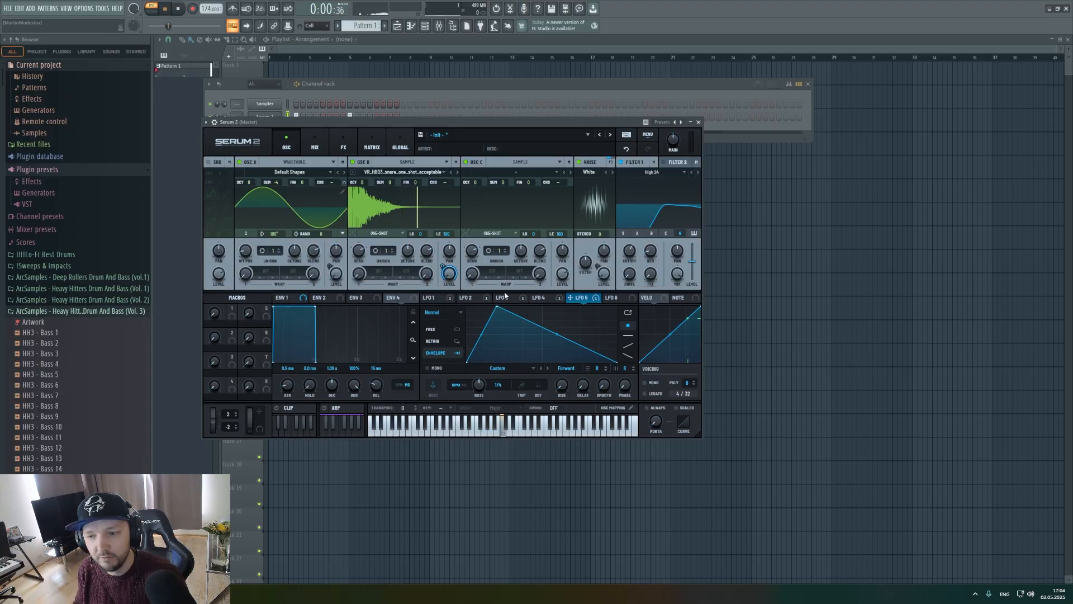
key(space)
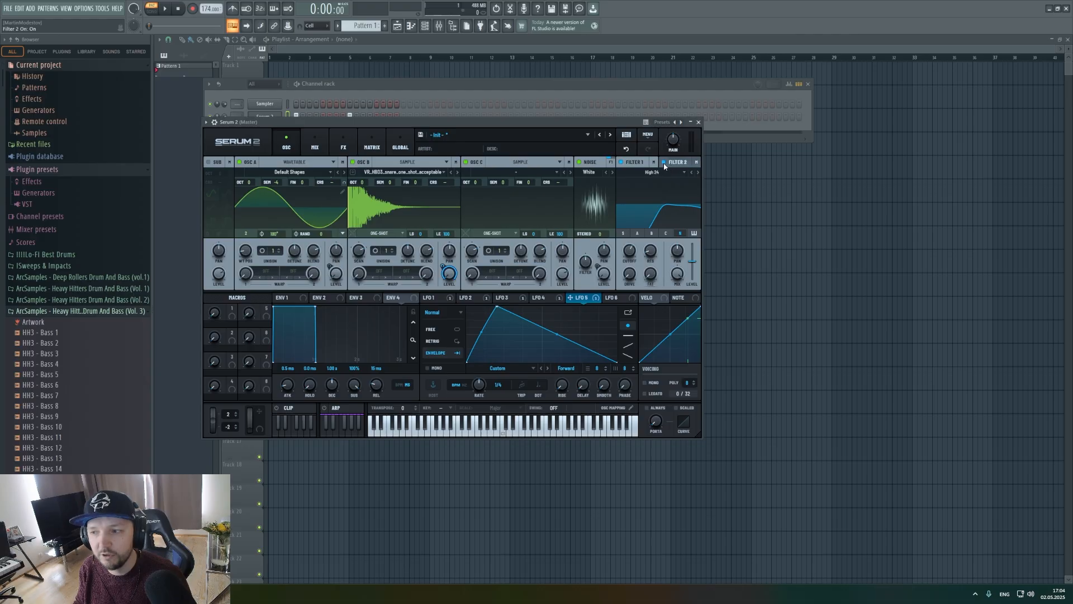
Set filter 1 to High 24 with oscillator B routed through it, and adjust its cutoff to about 690 Hz before auditioning.
click(637, 163)
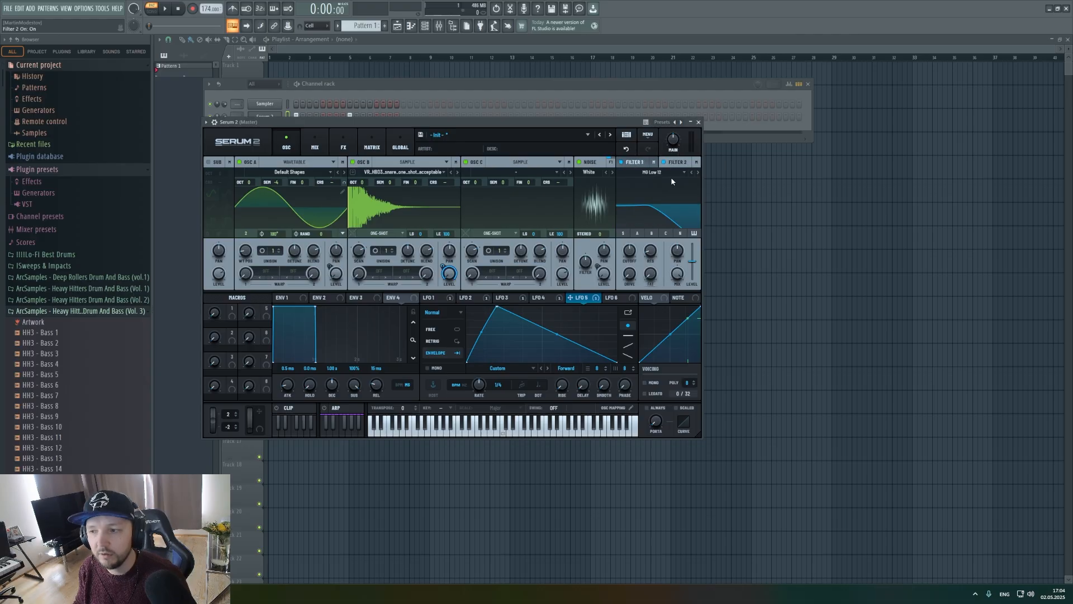
click(652, 173)
mouse_move(652, 190)
click(721, 282)
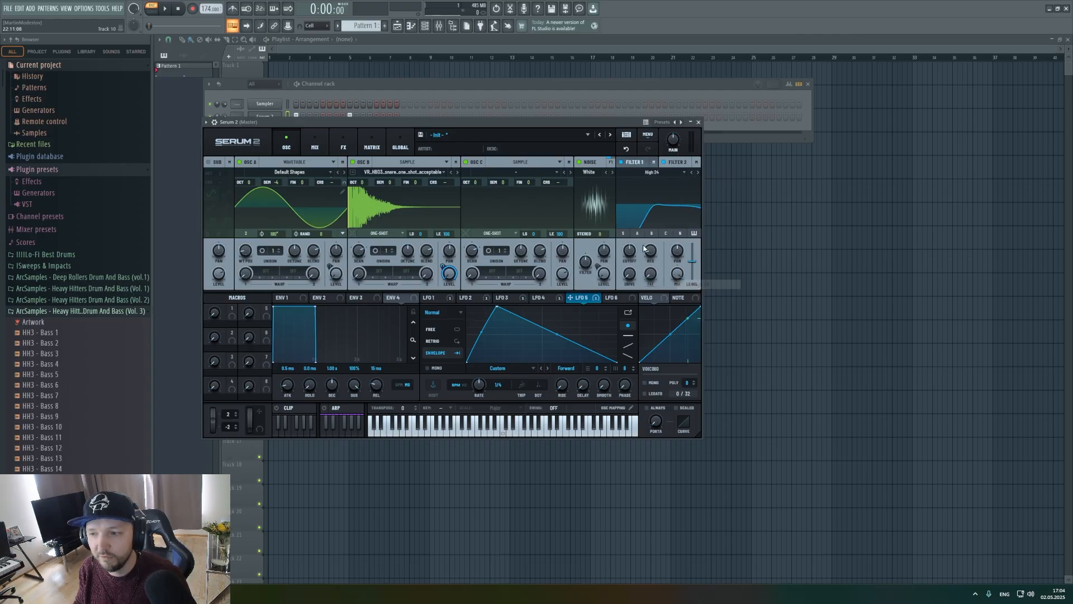
click(651, 233)
drag(630, 252, 631, 263)
key(space)
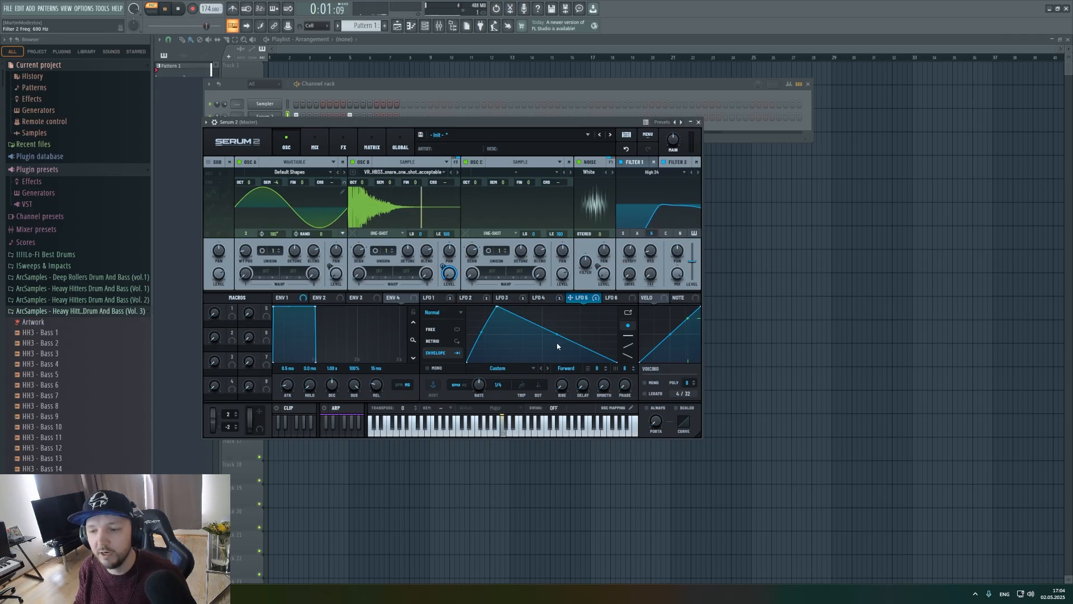
key(space)
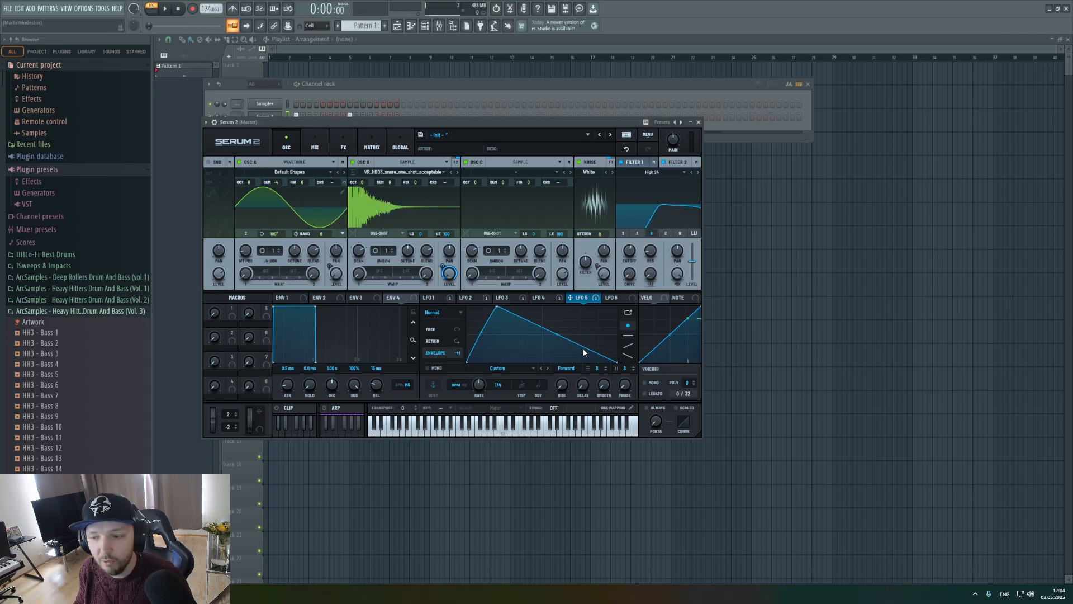
Shorten LFO 5's decay to end at about two fifths of the cycle and audition the pattern.
drag(599, 354, 528, 390)
key(space)
key(space)
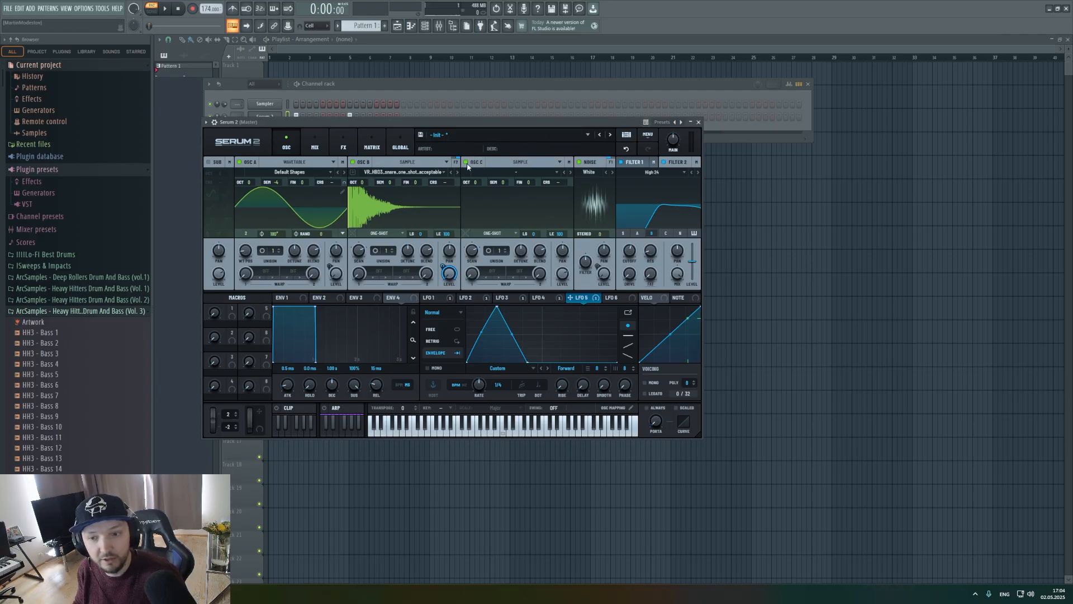
Raise LFO 1's modulation of oscillator A's level to about 90% during playback.
click(437, 299)
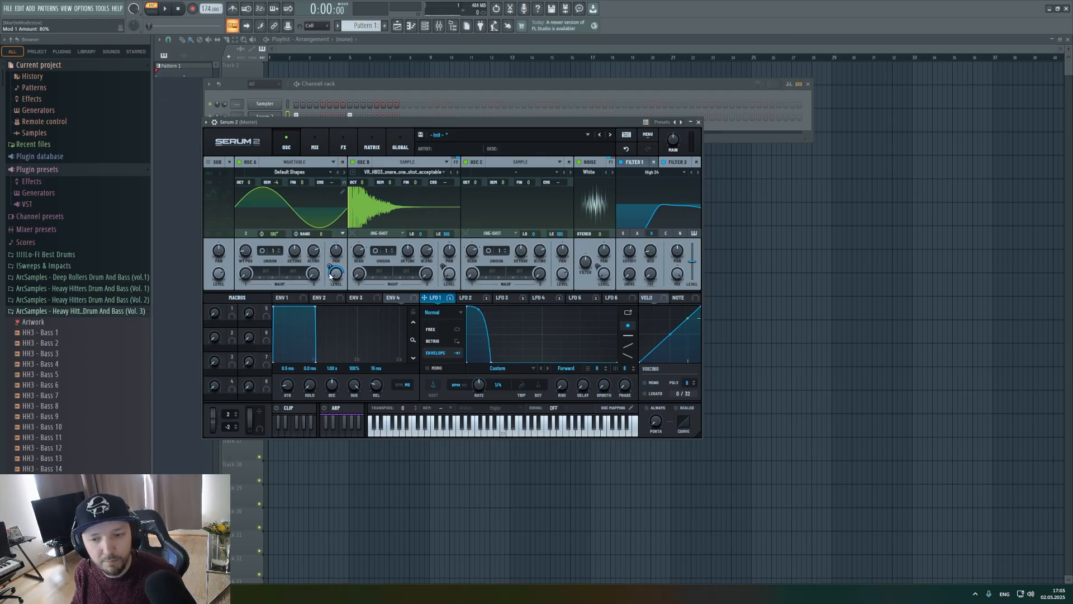
key(space)
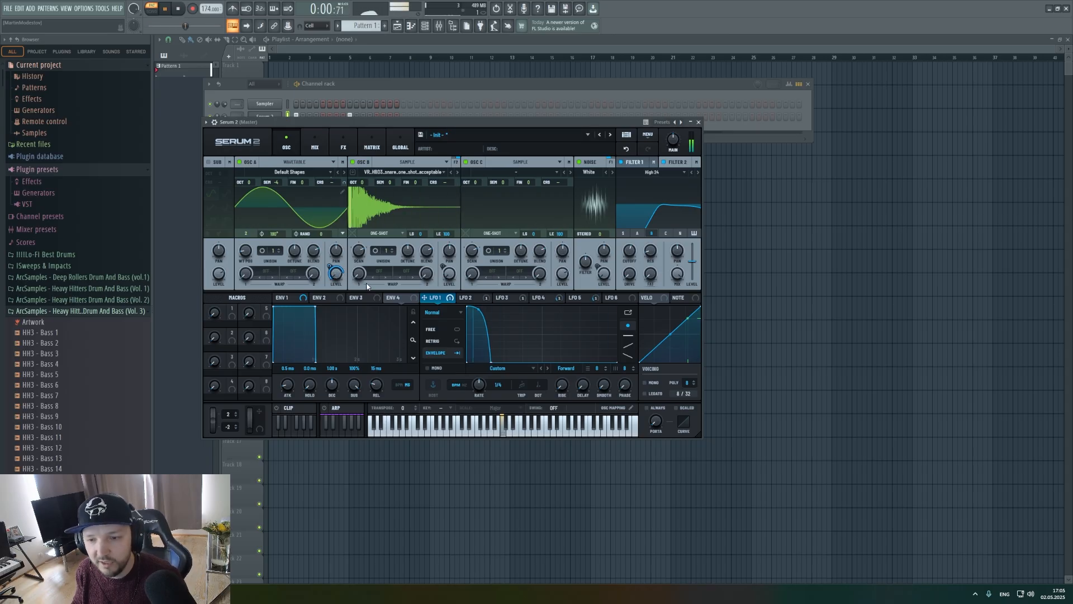
drag(330, 267, 330, 261)
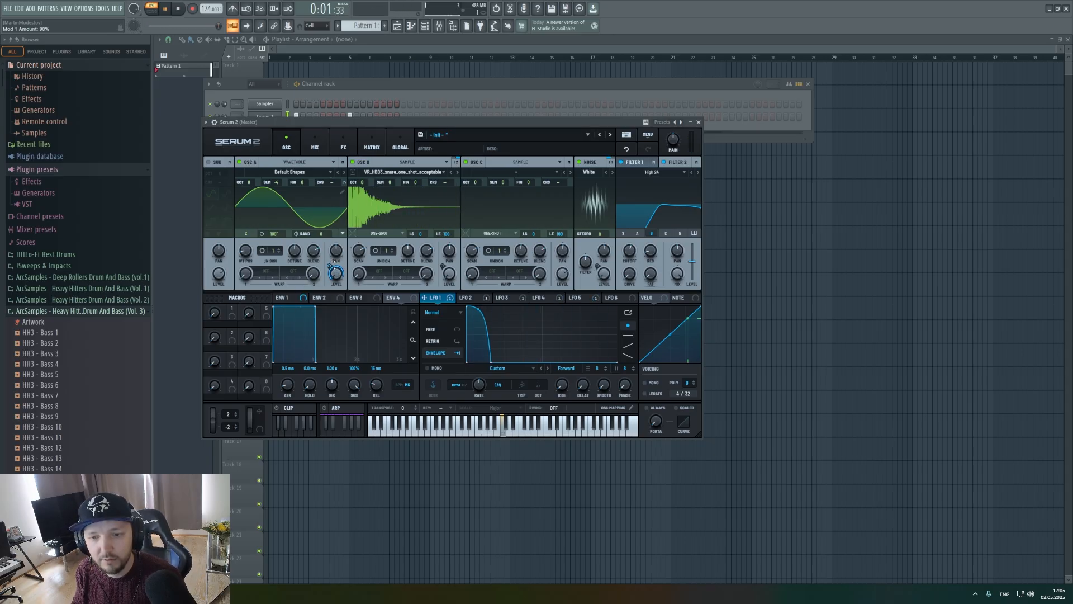
key(space)
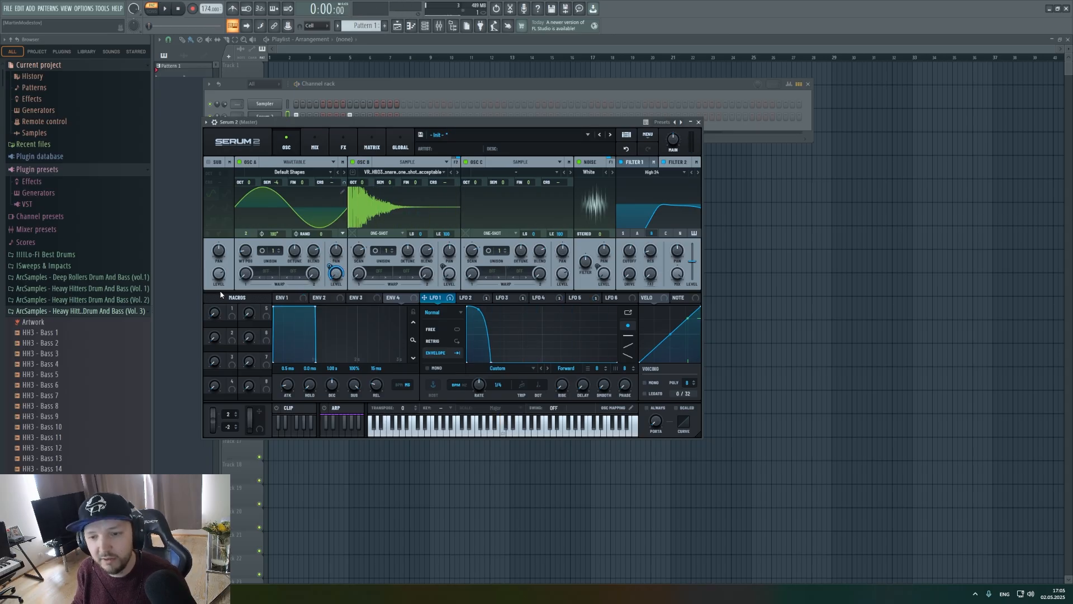
Switch to Splice, audition the snare samples and load ABJP_Orchestral_Snare_02.wav into oscillator C.
click(588, 298)
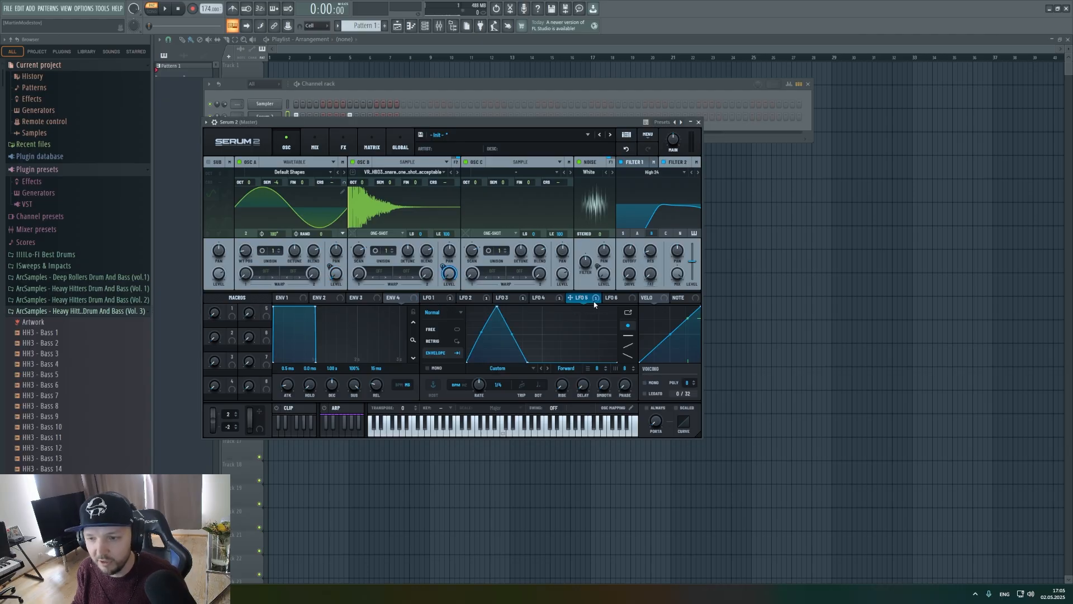
click(614, 298)
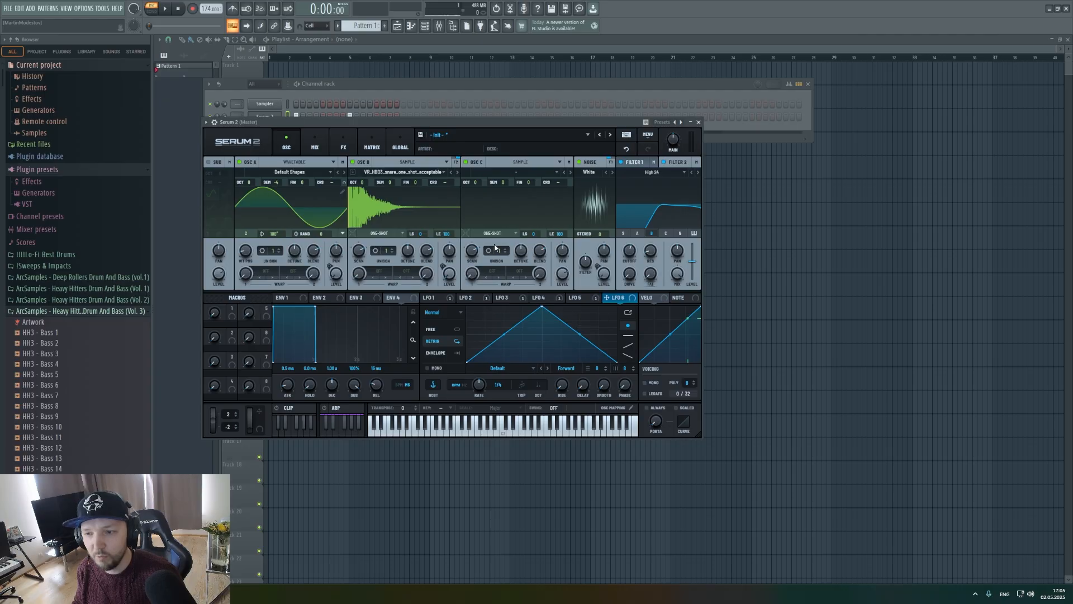
key(alt+Tab)
click(537, 404)
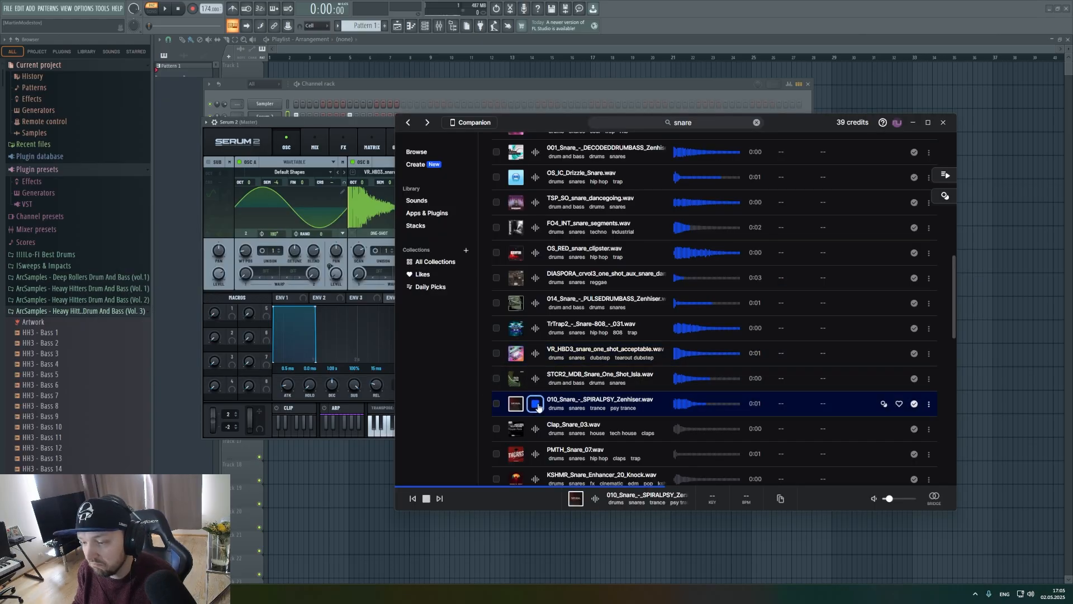
key(Down)
key(Down)
key(Down)
scroll(557, 361, down, 6)
key(Down)
key(Down)
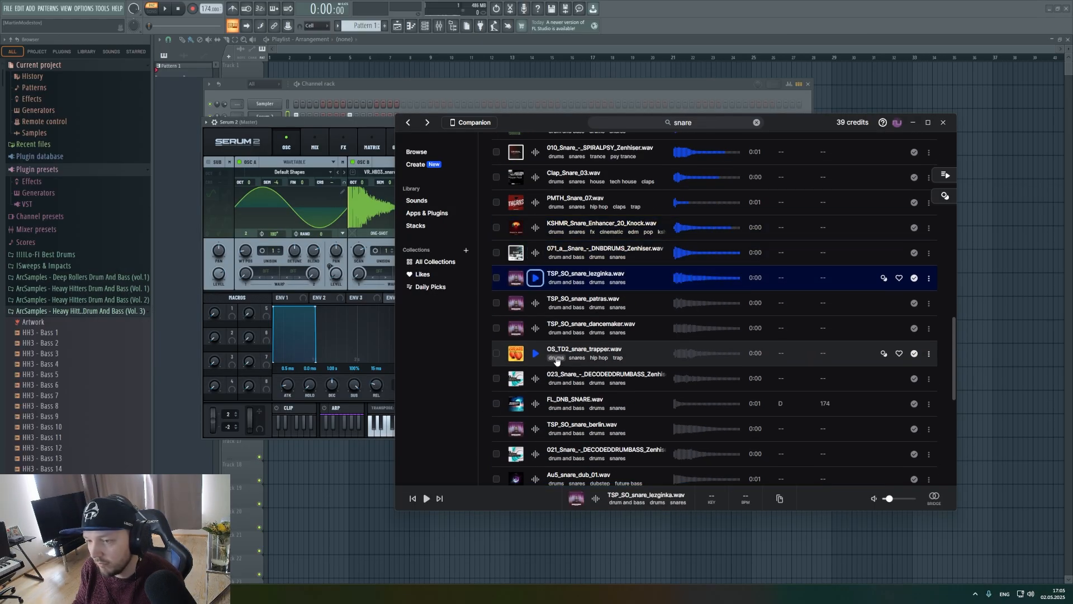
key(Down)
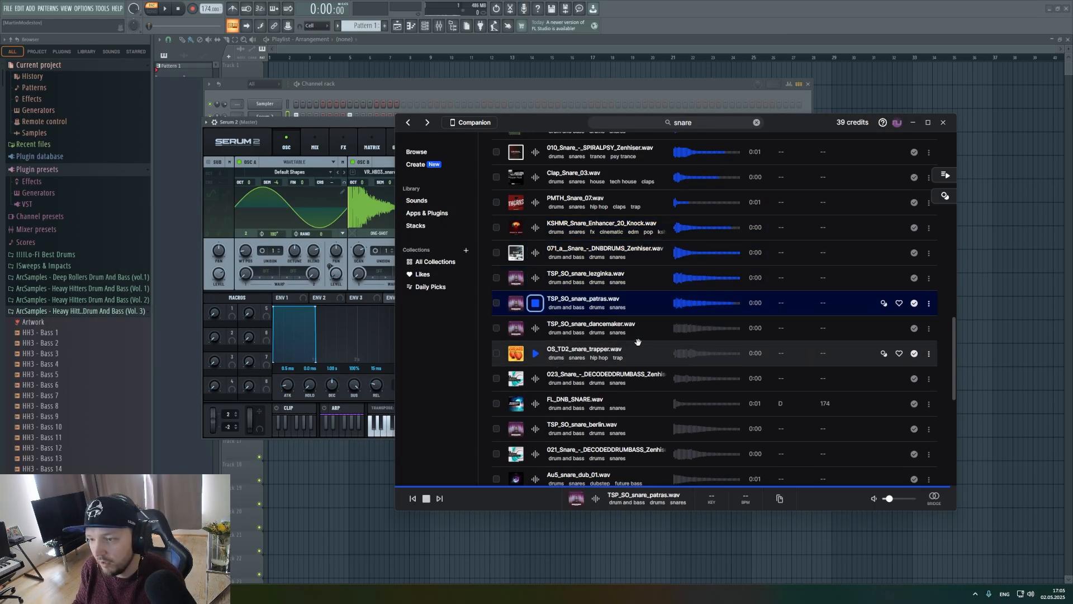
click(534, 407)
key(Down)
key(Down)
key(Down)
scroll(644, 368, down, 6)
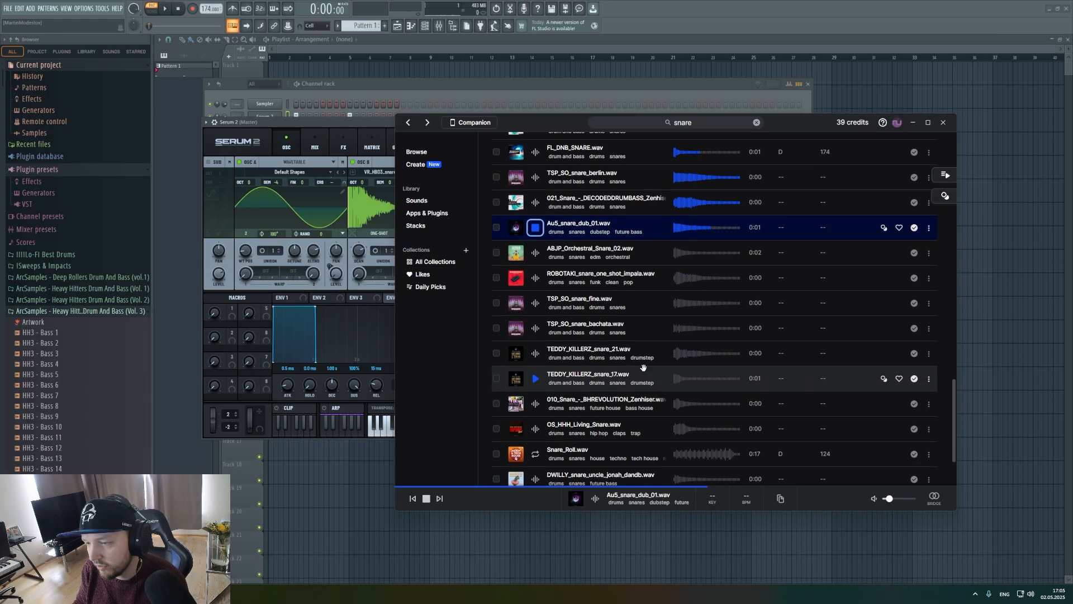
key(Down)
key(Down)
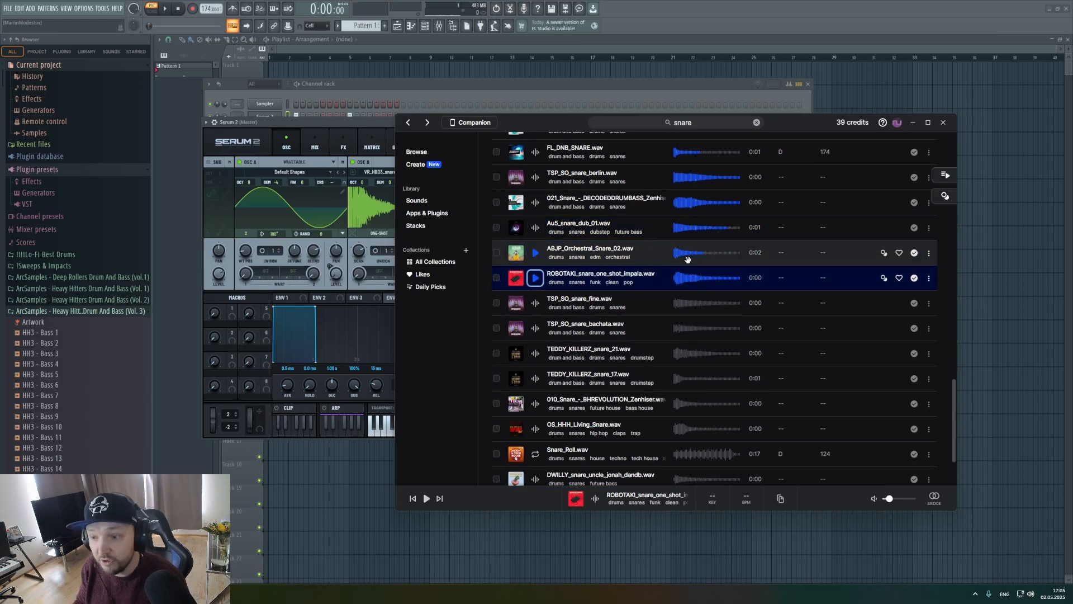
drag(696, 256, 507, 198)
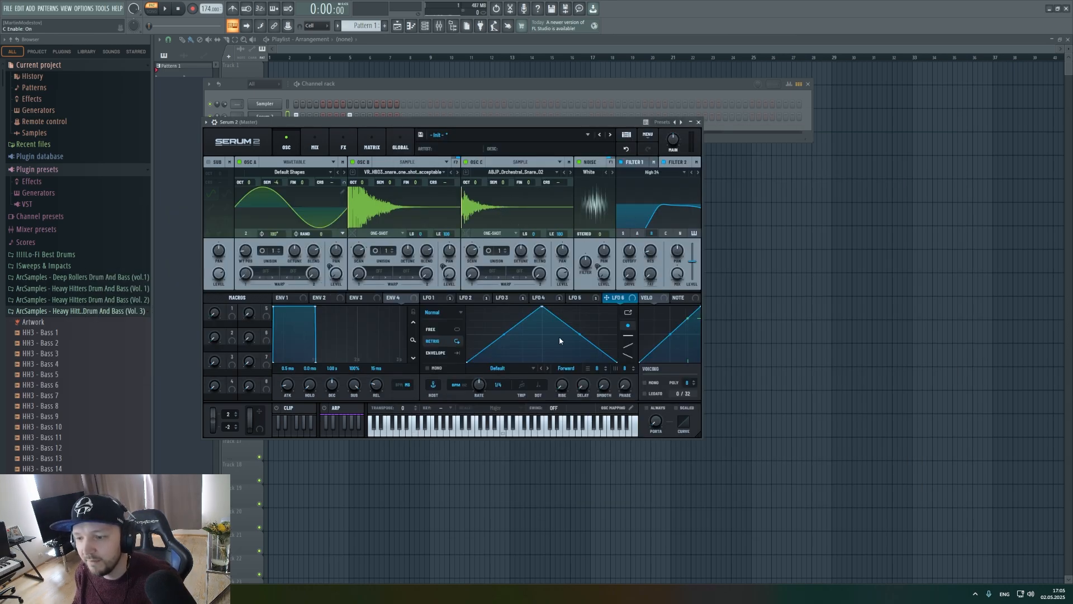
Set LFO 6 to Envelope mode with its peak at about a fifth and its decay ending at about nine tenths of the cycle.
drag(542, 309, 492, 297)
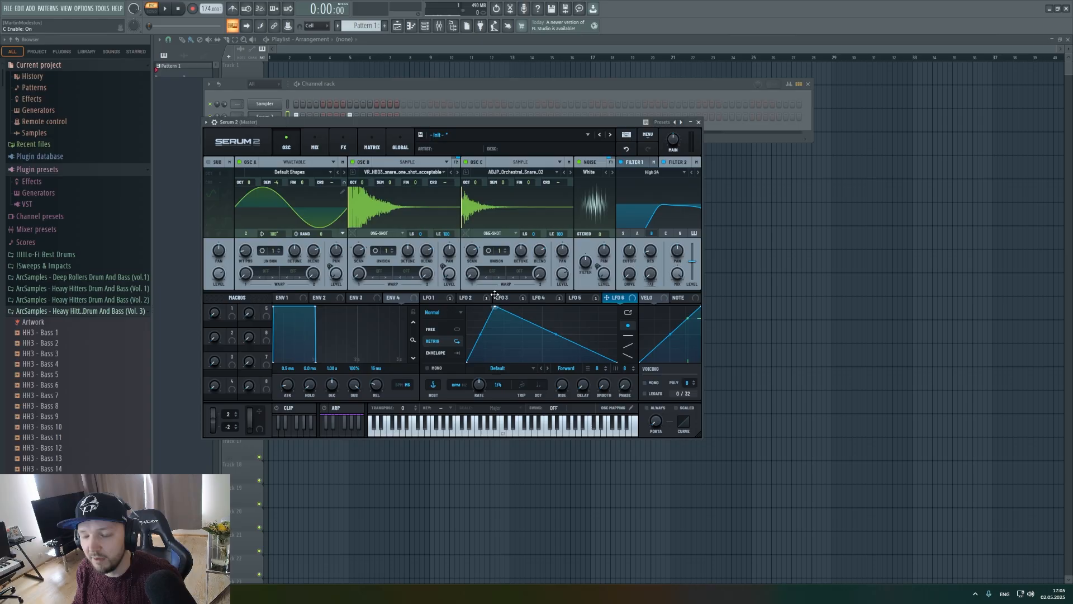
double_click(568, 346)
drag(569, 346, 606, 370)
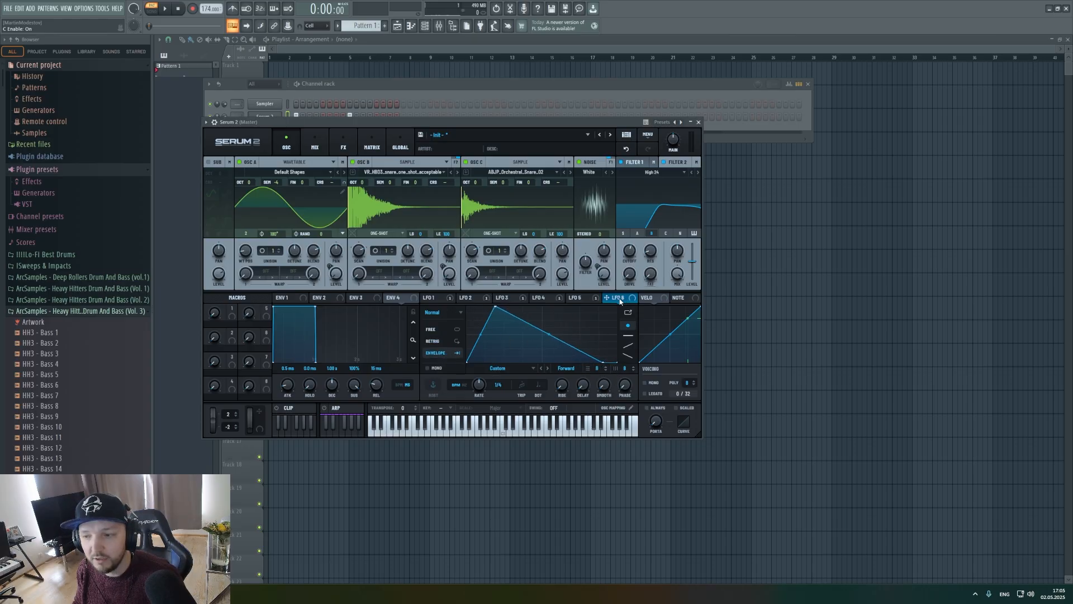
Assign LFO 6 to oscillator C's level, route oscillator C through the high-pass filter and start playback.
drag(608, 298, 558, 272)
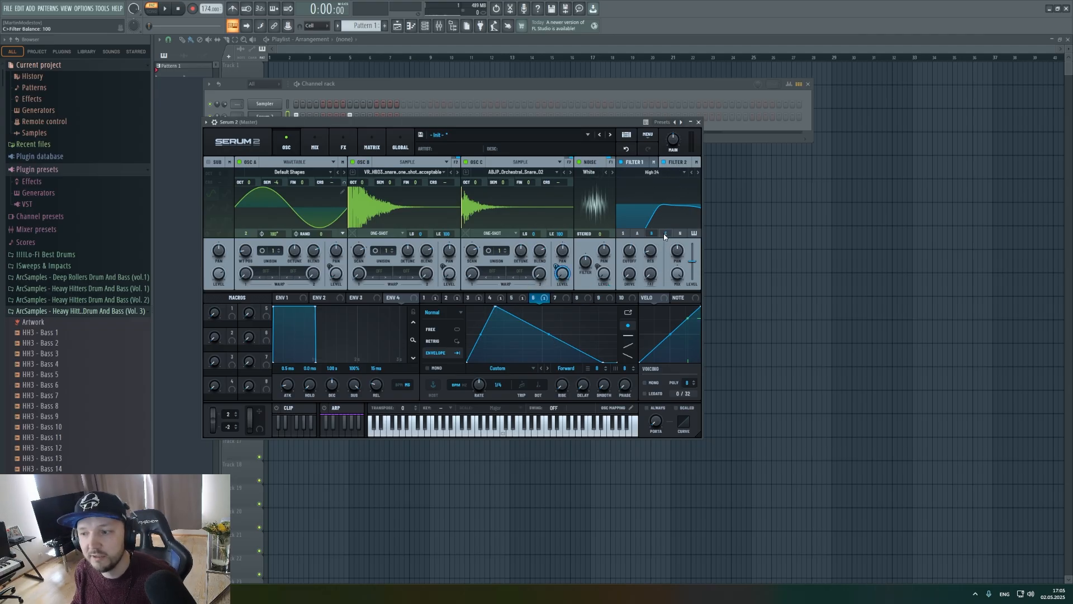
key(space)
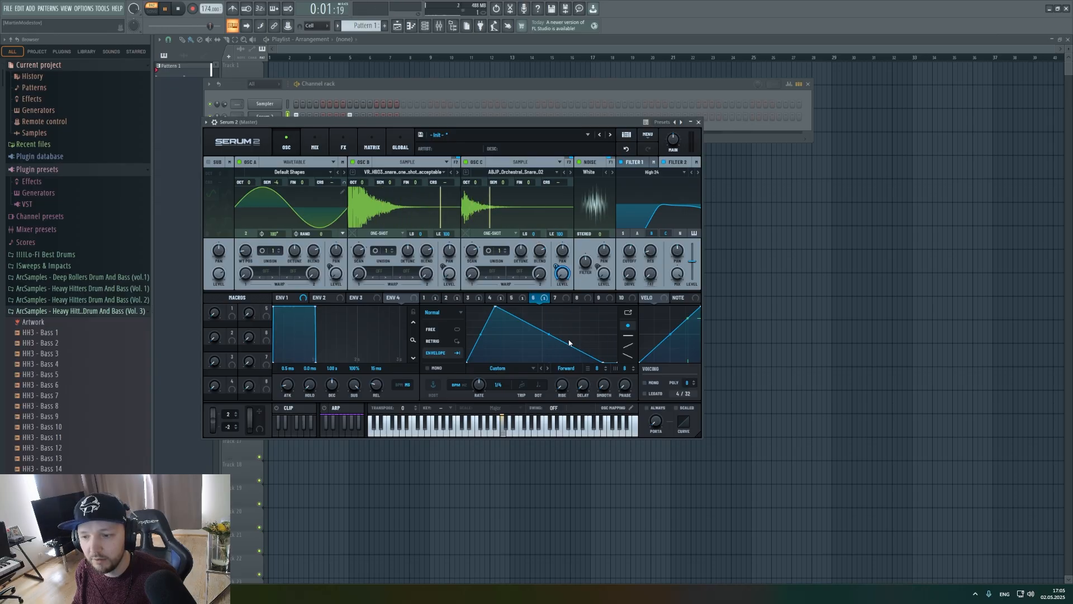
Extend LFO 6's decay to the end of the cycle and lower its modulation of oscillator C's level during playback.
drag(603, 362, 618, 364)
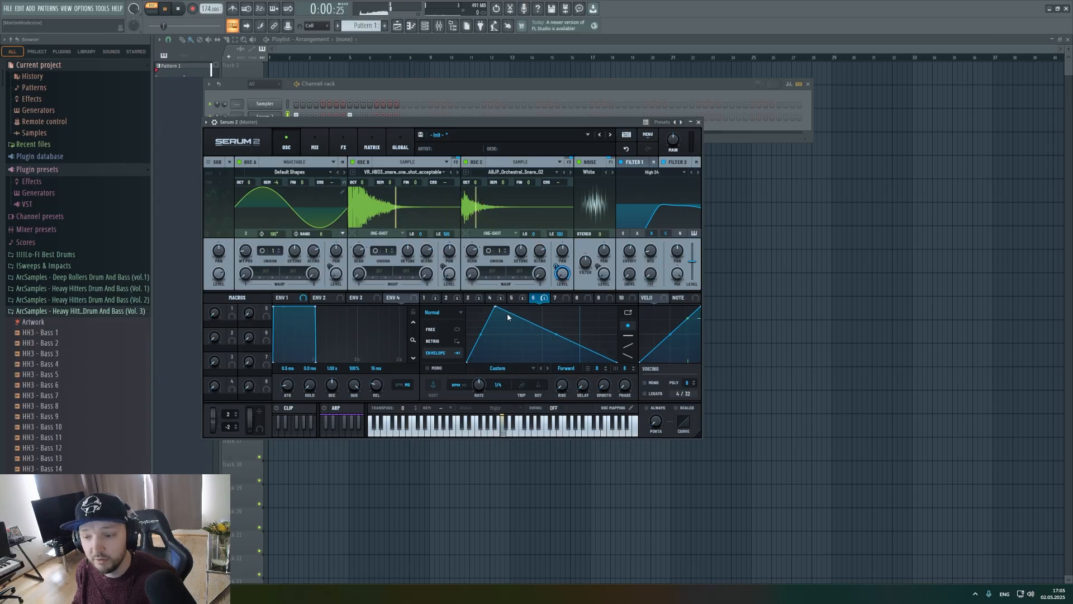
key(space)
key(space)
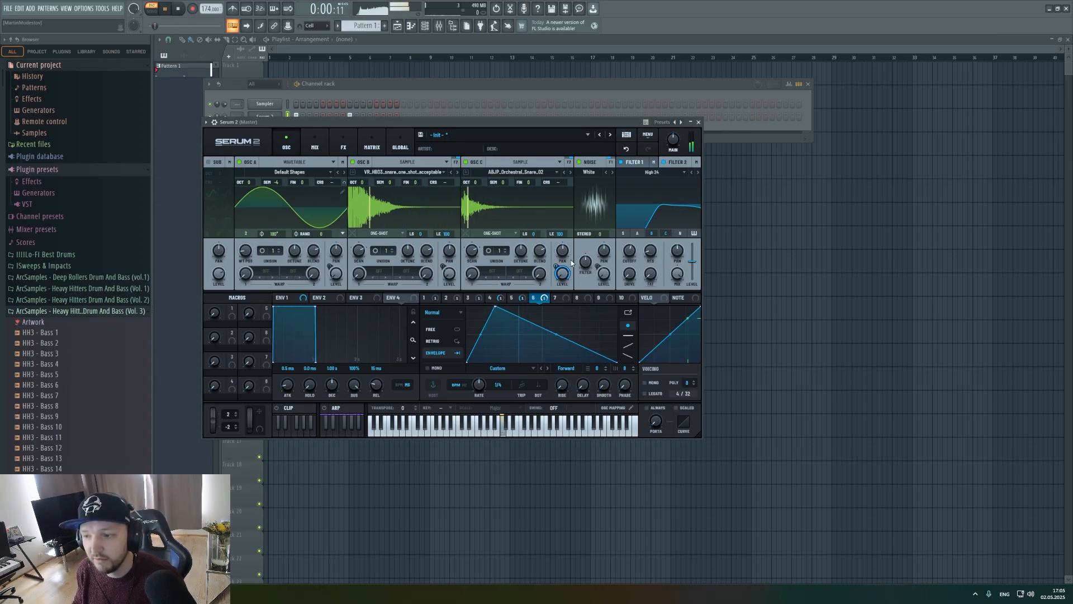
drag(557, 266, 554, 277)
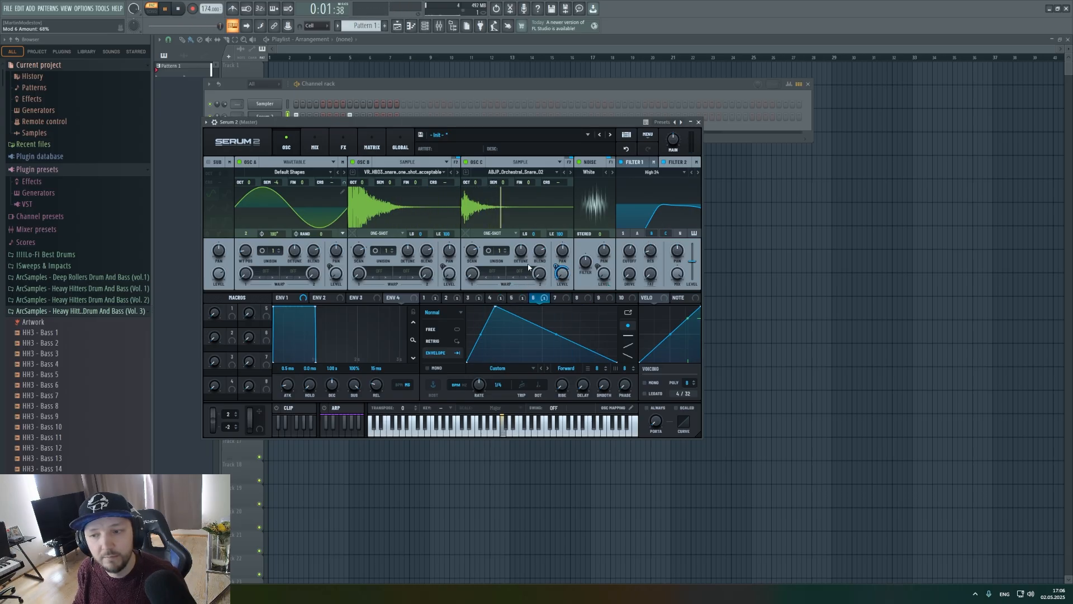
key(space)
Tune oscillator C to +6 semitones and raise LFO 6's modulation of its level during playback.
drag(498, 186, 512, 166)
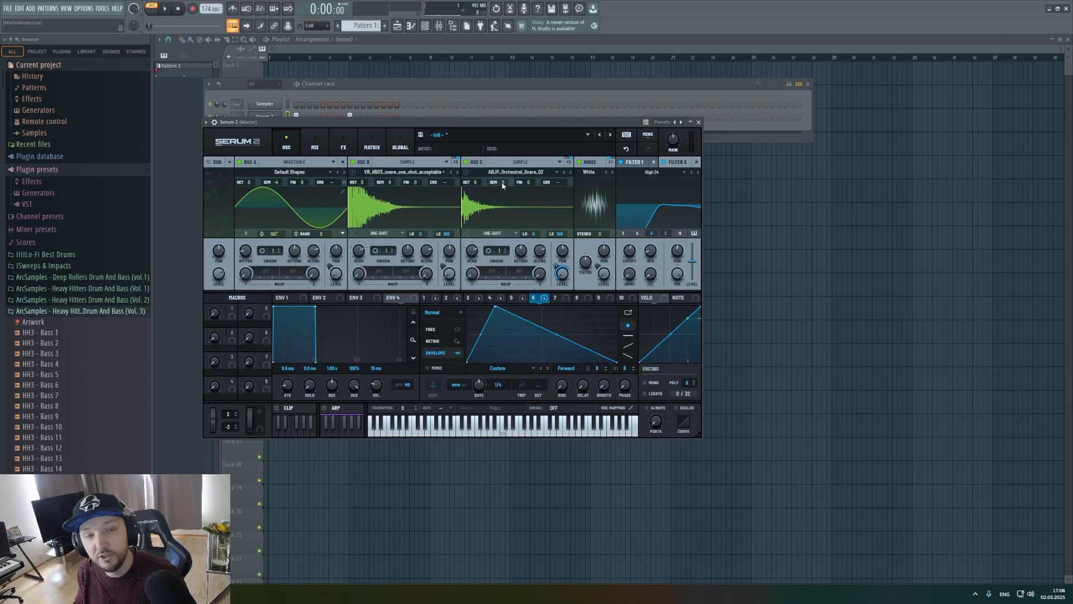
key(space)
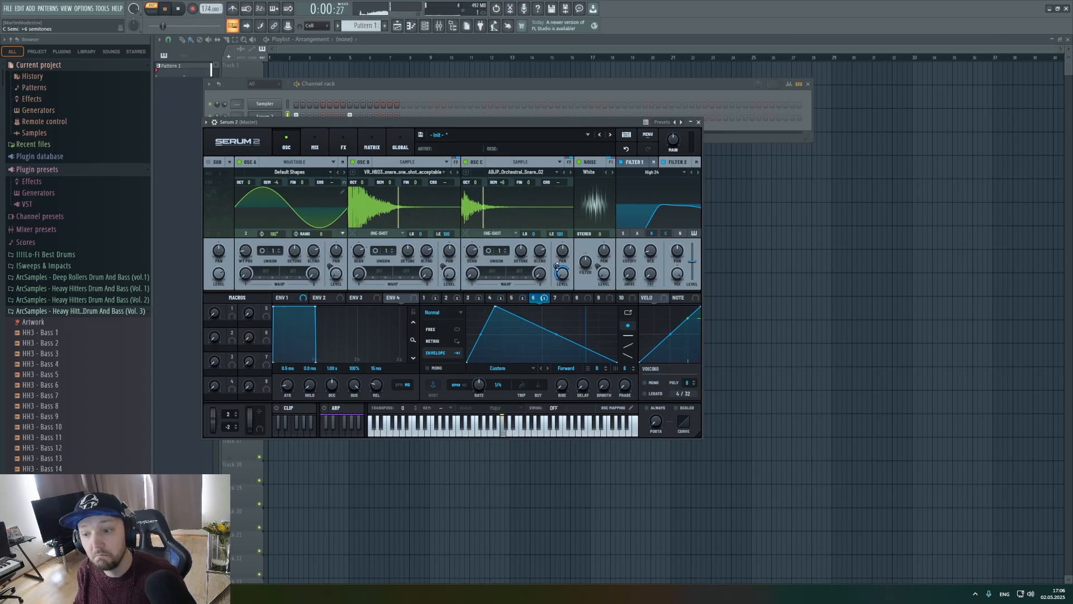
drag(556, 266, 561, 258)
key(space)
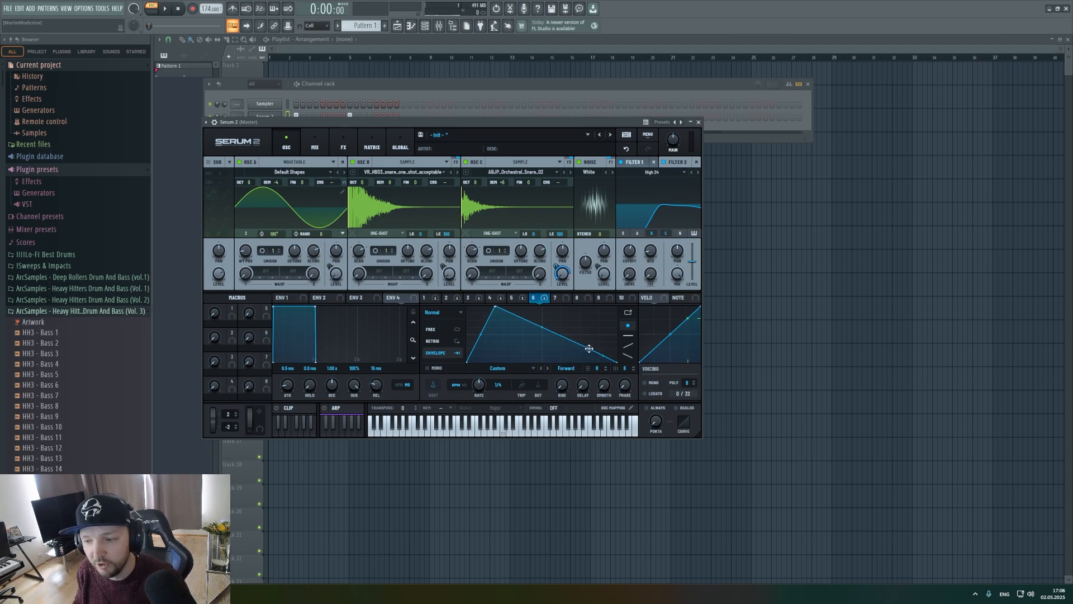
Shorten LFO 6's decay to end at about three quarters of the cycle and audition the pattern.
drag(589, 348, 581, 364)
key(space)
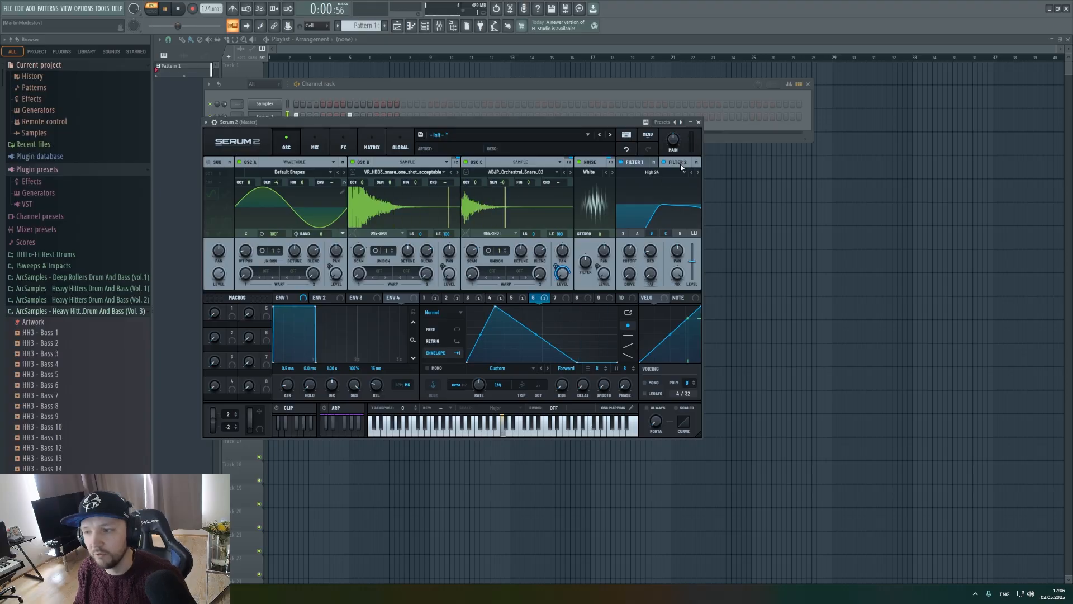
key(space)
Route the Serum 2 channel to mixer insert 1.
click(389, 83)
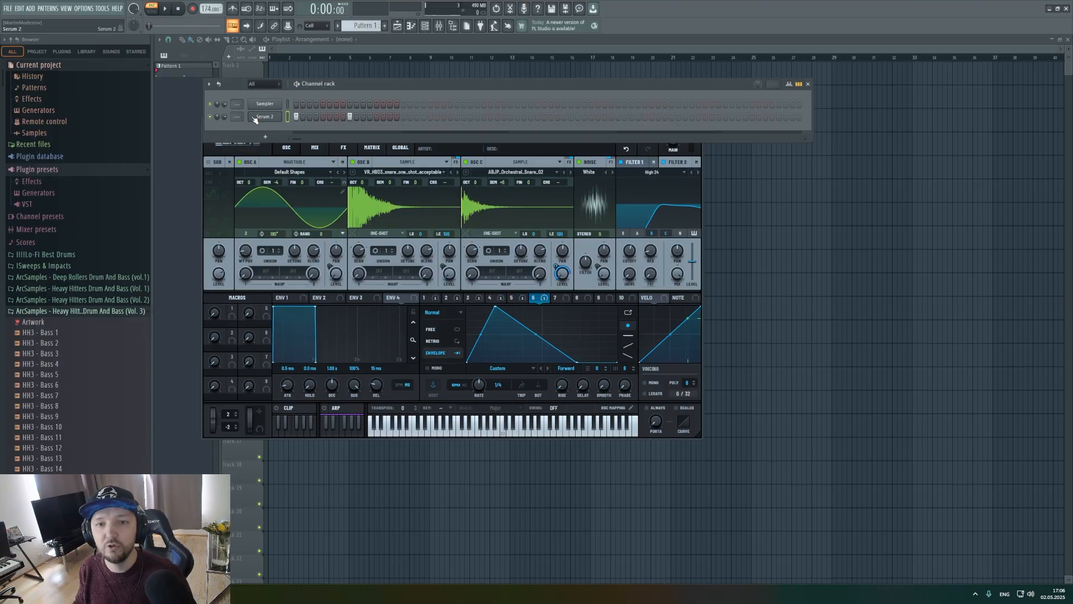
click(254, 119)
click(278, 116)
click(439, 26)
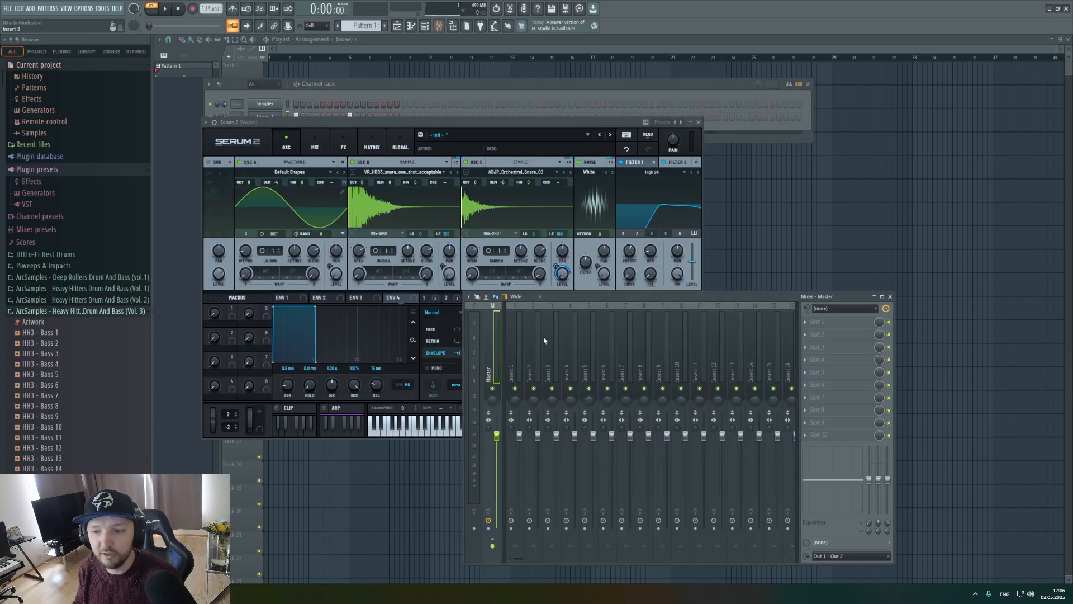
right_click(525, 304)
mouse_move(565, 404)
click(653, 406)
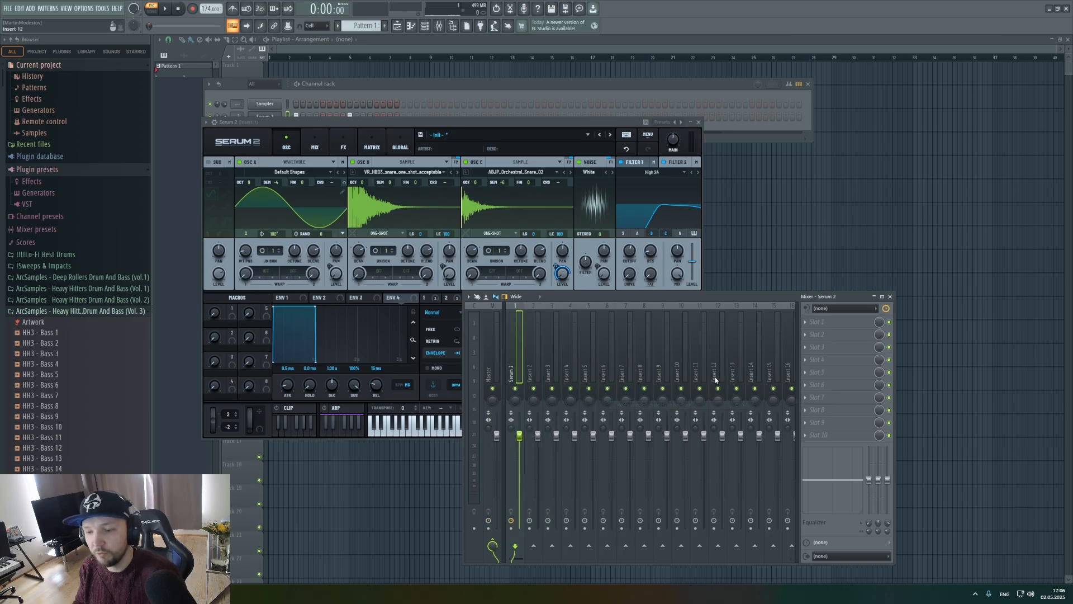
Load Fruity Limiter into slot 5 of the Serum 2 mixer track.
click(816, 371)
click(542, 269)
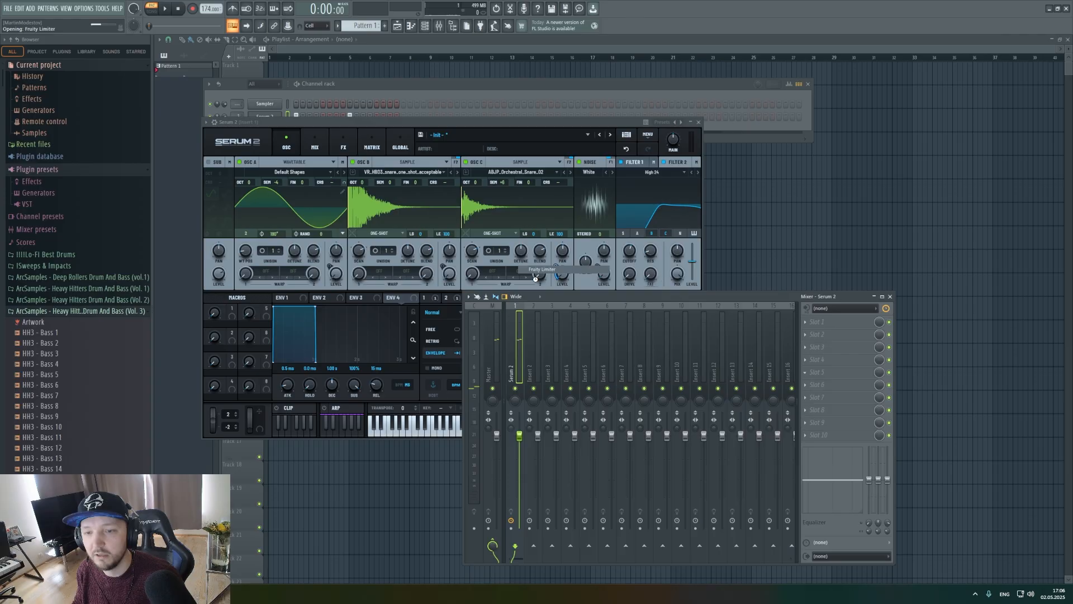
Raise Fruity Limiter's gain to about 7.3 dB during playback and load P42 Climax into slot 2 of the Serum 2 mixer track.
key(space)
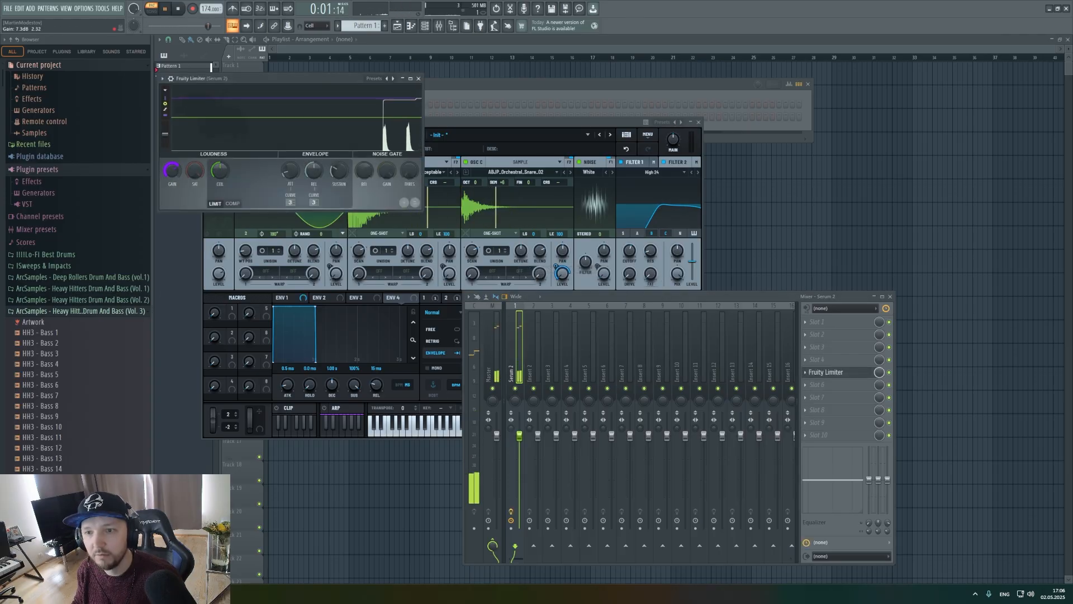
key(space)
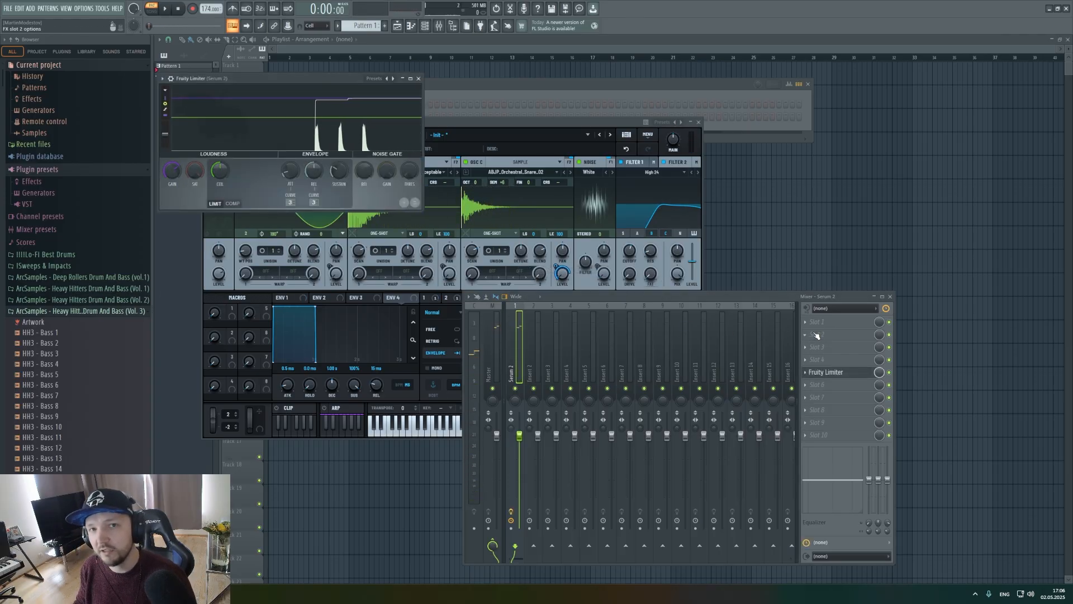
click(822, 335)
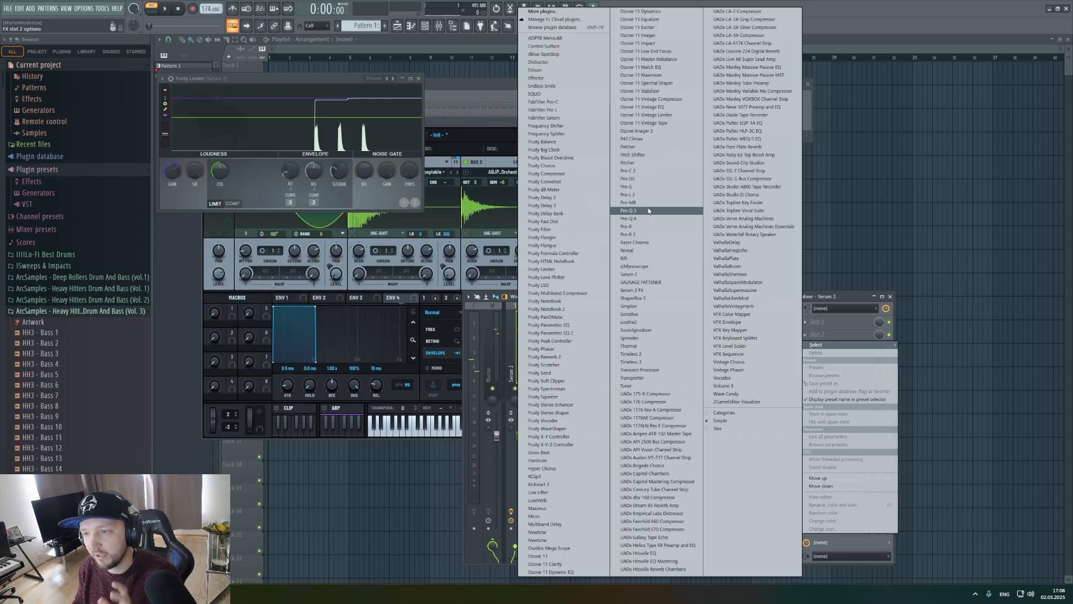
click(642, 135)
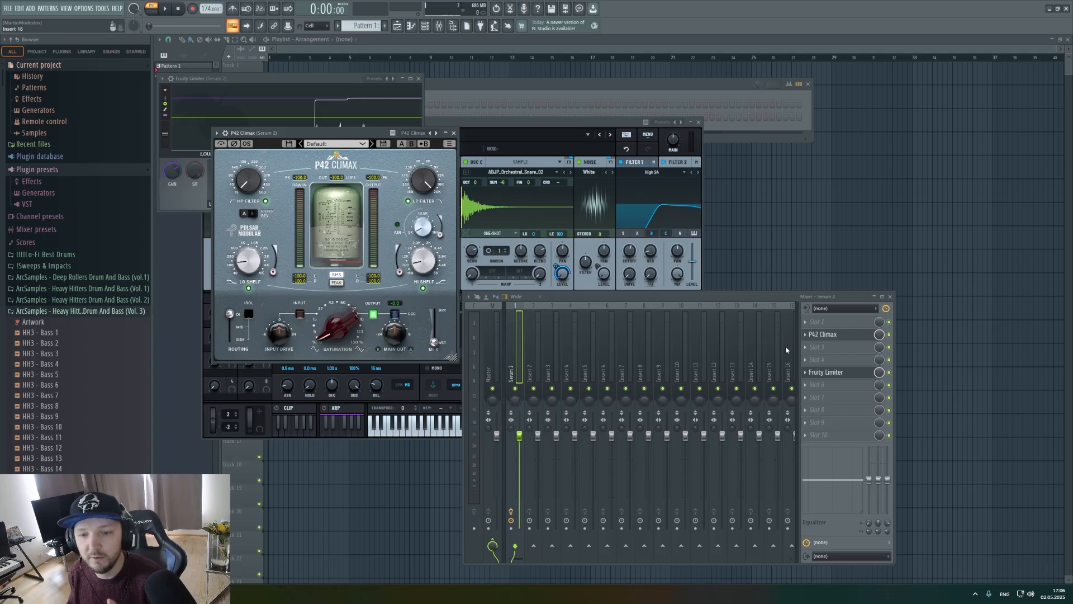
Load Saturn 2 into slot 3, split it into four bands, and raise the lowest band's drive to about 96%.
click(833, 348)
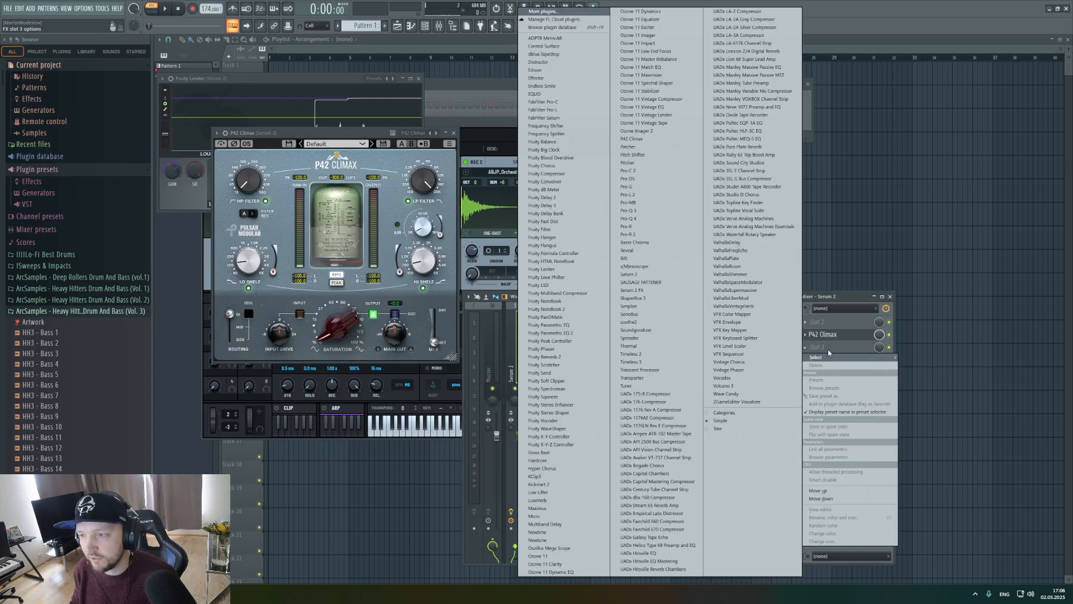
click(629, 273)
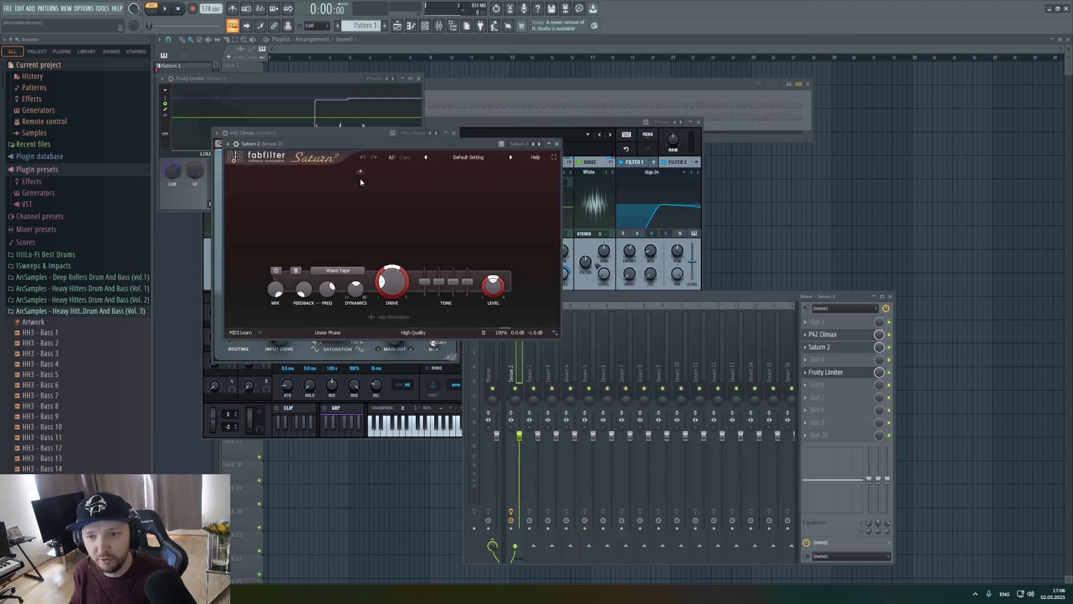
click(363, 175)
drag(364, 182, 393, 200)
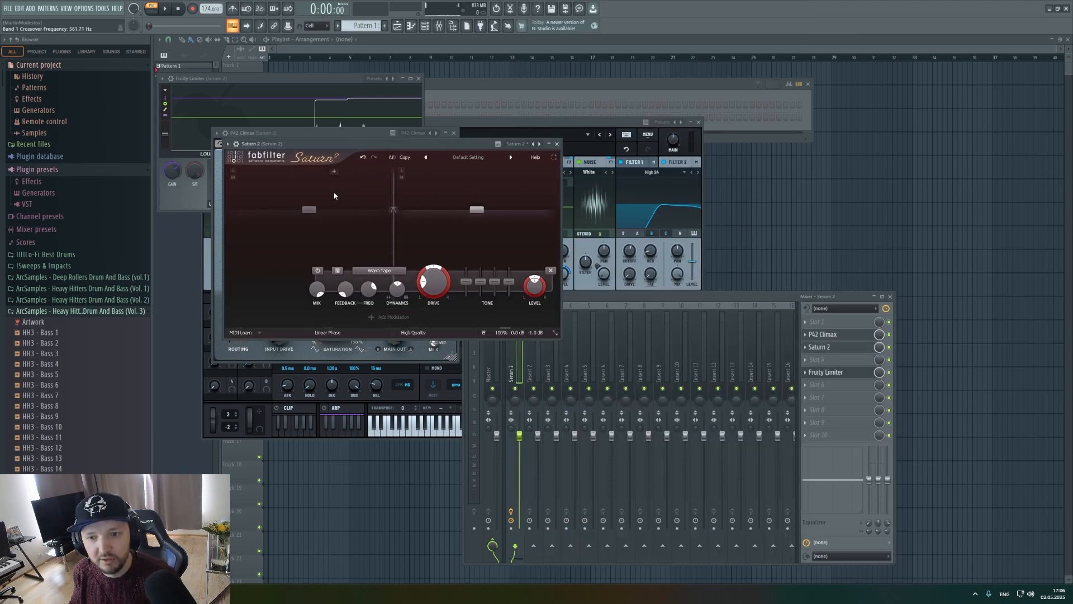
click(335, 196)
drag(352, 281, 366, 208)
click(472, 190)
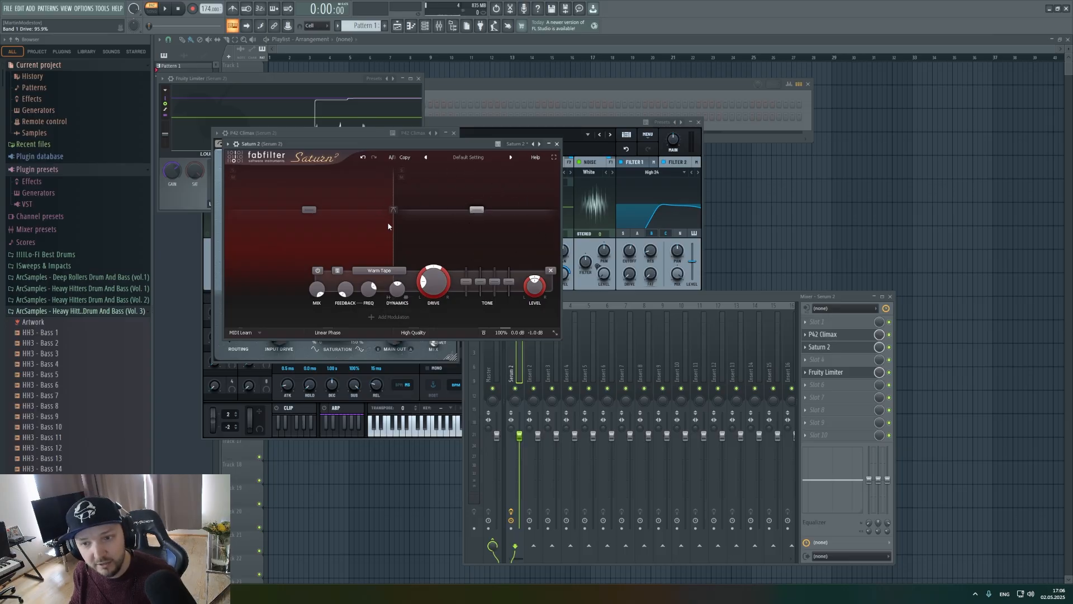
click(472, 173)
click(315, 174)
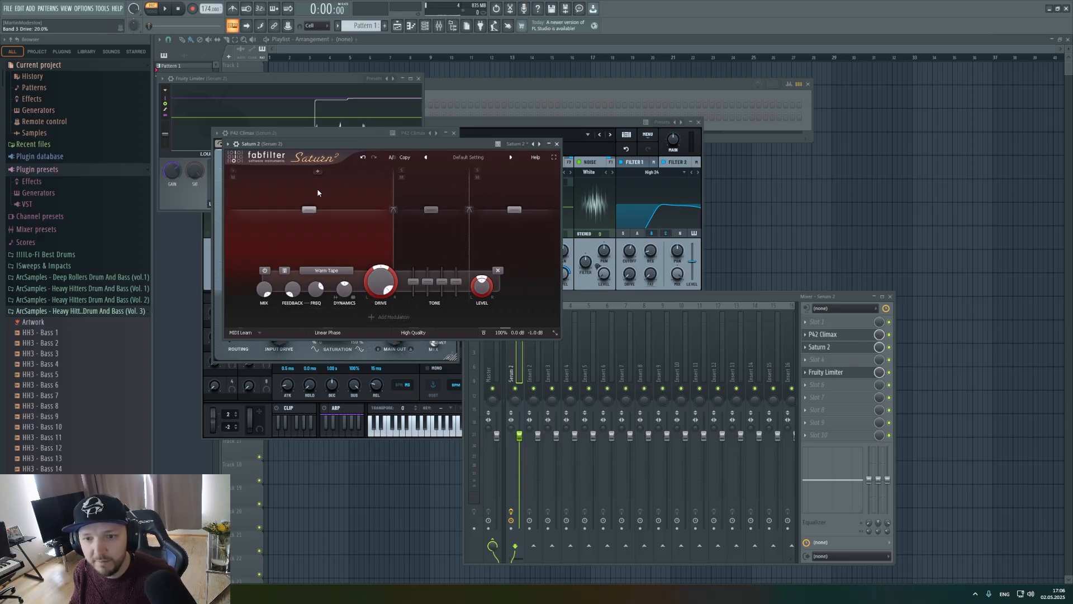
drag(315, 144, 580, 264)
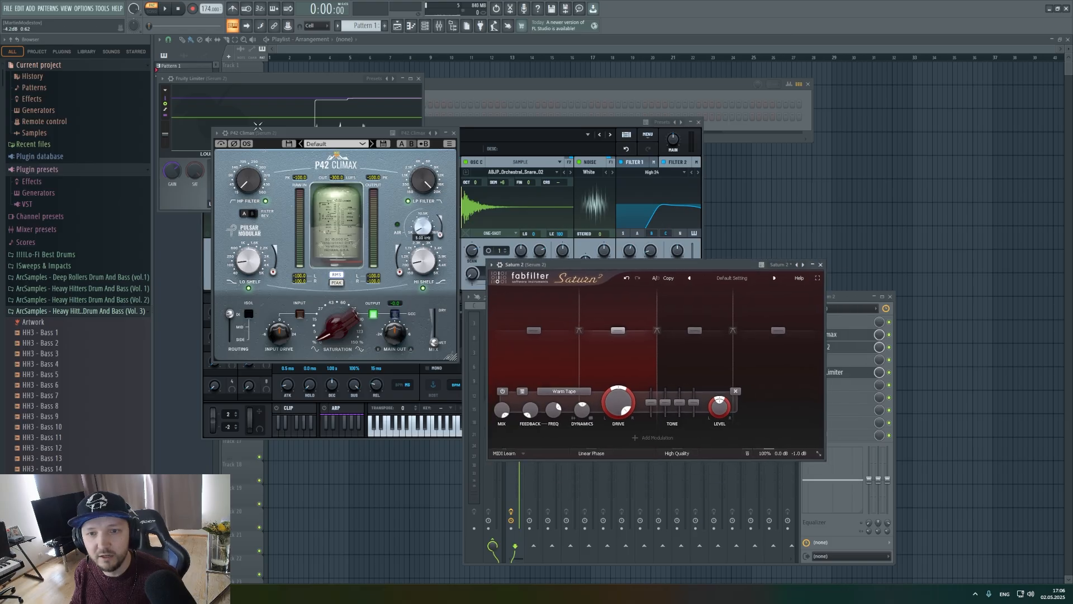
Clear the plugin windows away from the mixer and remove Saturn 2 from slot 3.
drag(260, 133, 255, 88)
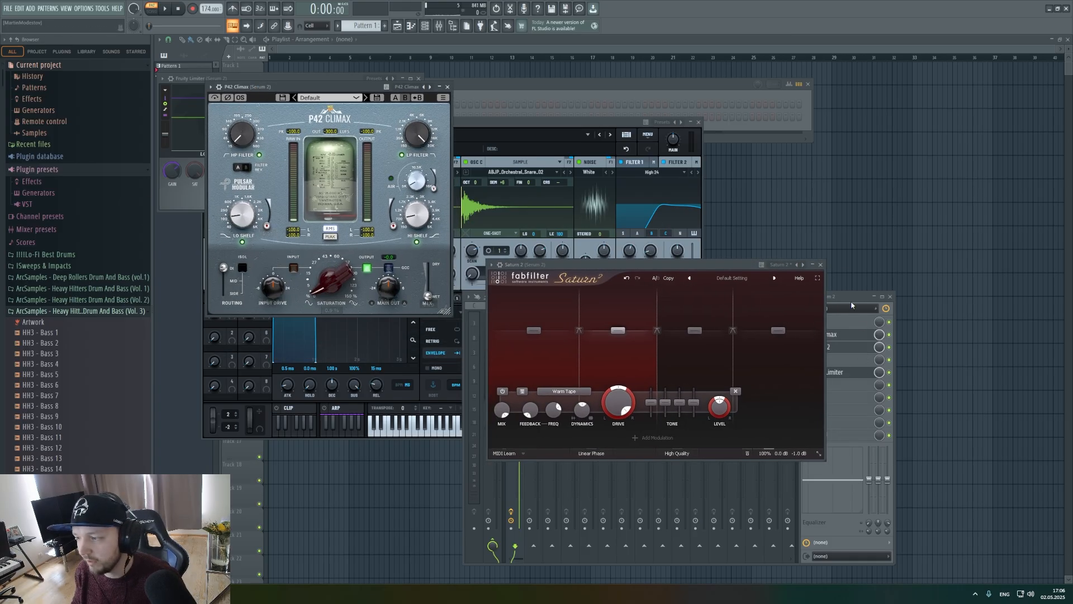
drag(851, 297, 852, 295)
click(807, 345)
click(817, 363)
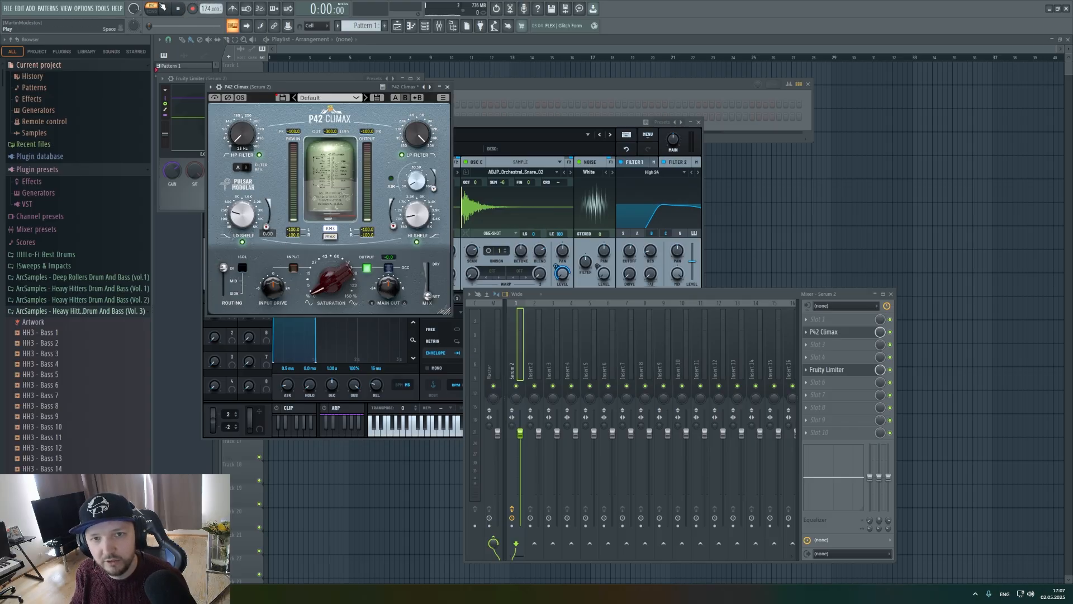
Boost the low shelf gain in P42 Climax while auditioning the snare pattern.
click(163, 7)
click(175, 11)
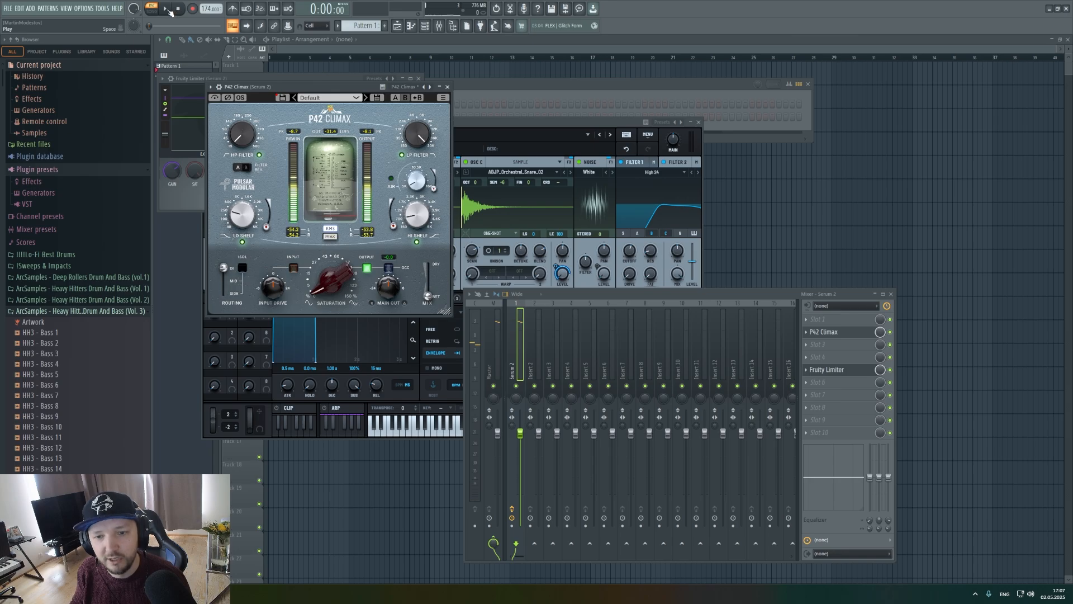
click(165, 8)
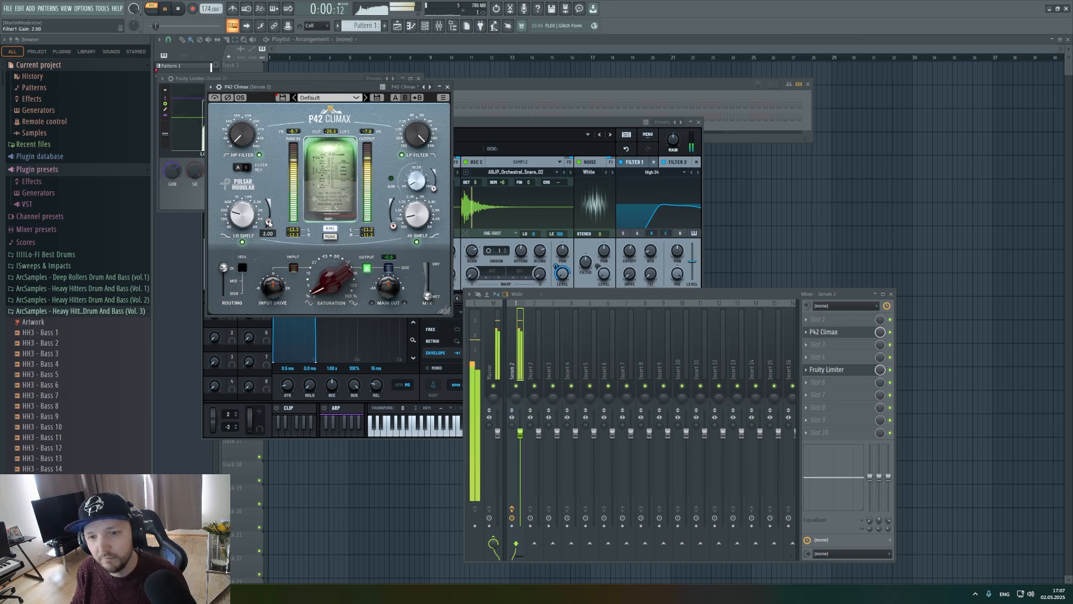
drag(270, 215, 267, 193)
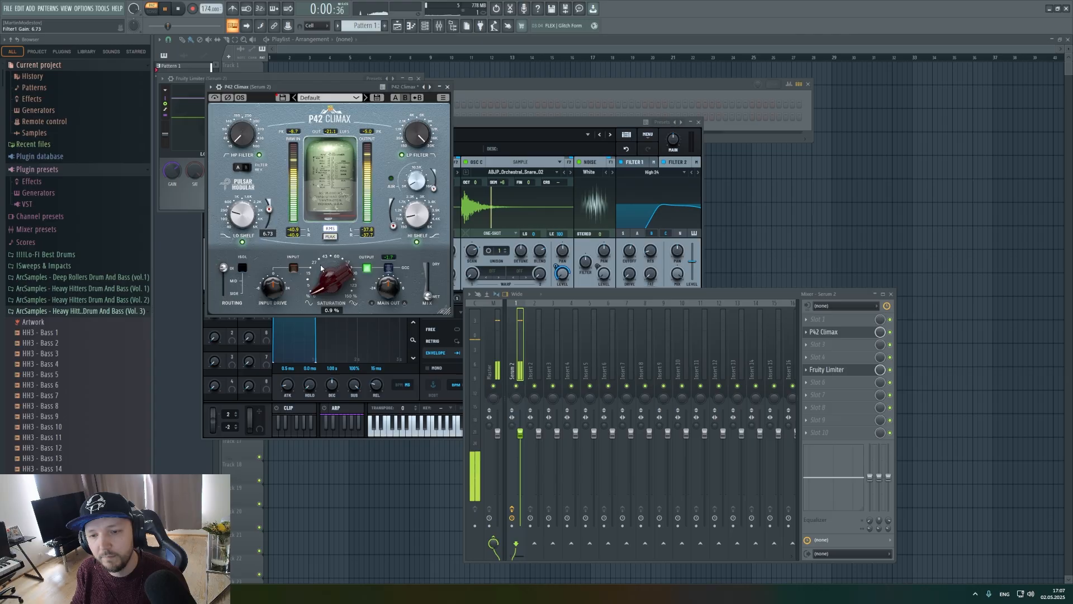
click(178, 10)
Raise the saturation in P42 Climax during playback, with the Fruity Limiter display in view.
drag(327, 87, 332, 203)
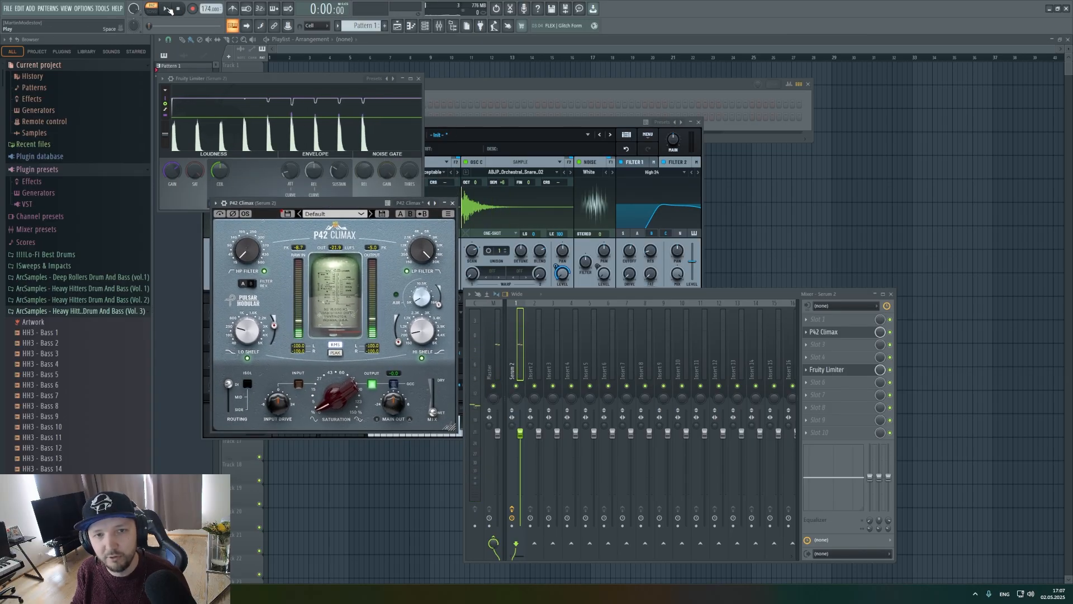
click(167, 9)
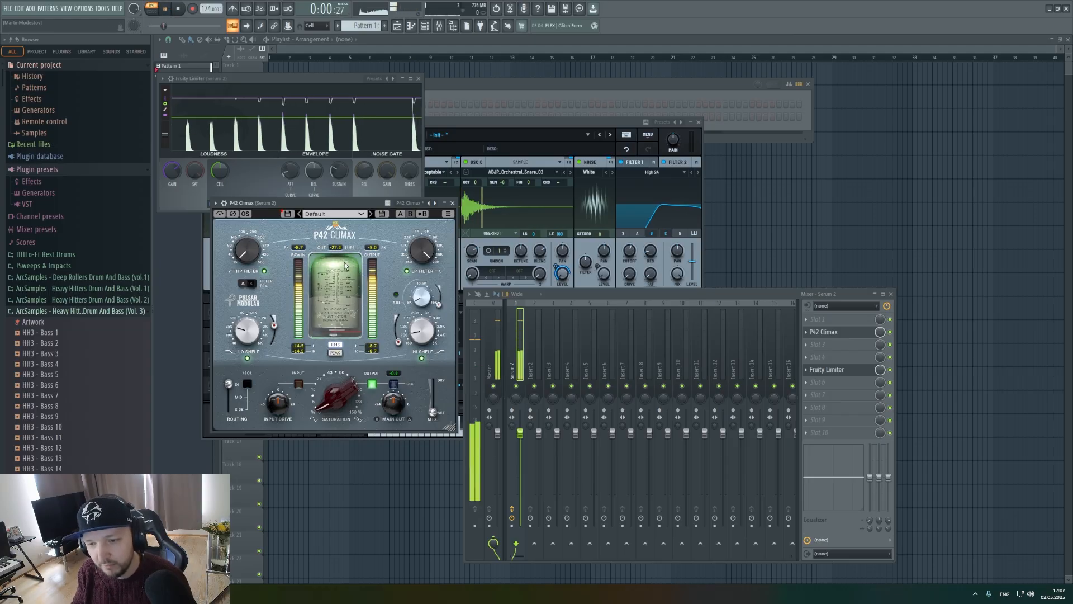
drag(337, 398, 331, 325)
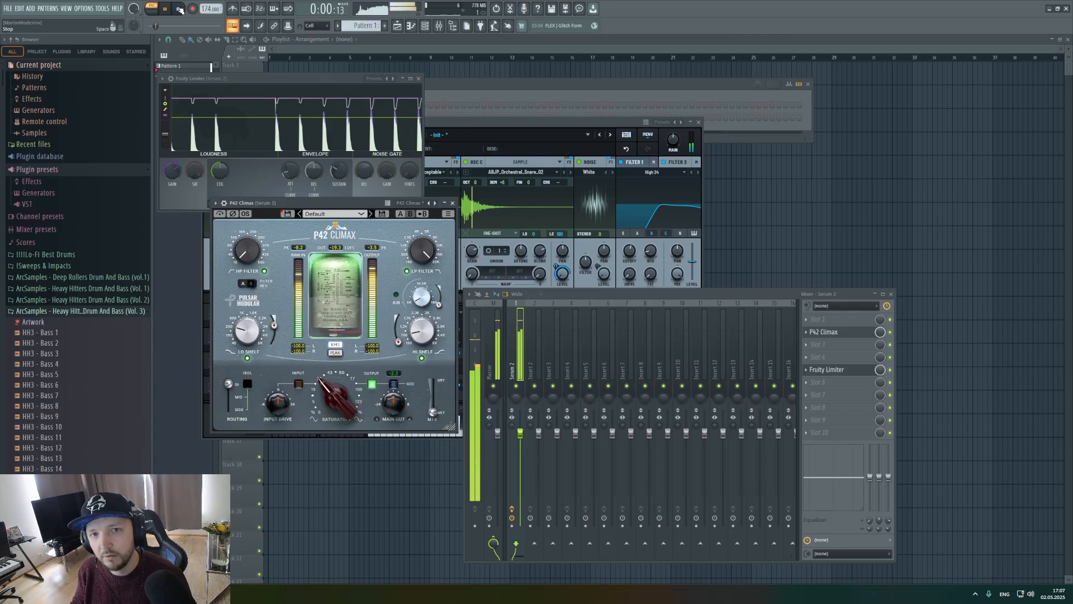
key(space)
Clear the open windows and place a Pattern 1 clip at the start of Track 2 in the playlist.
key(F12)
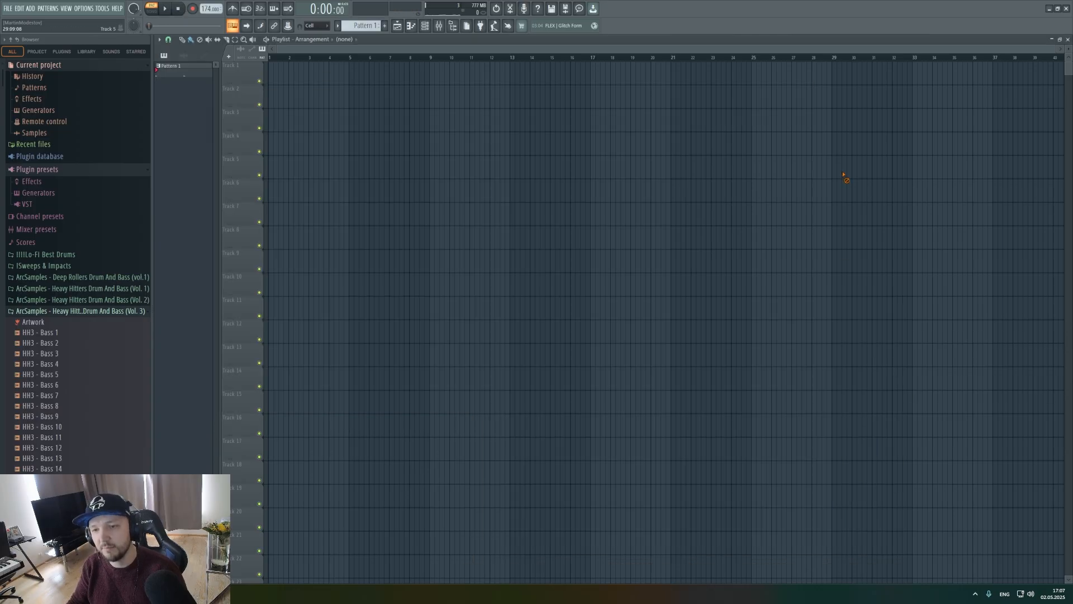
drag(303, 102, 273, 102)
scroll(236, 102, up, 5)
scroll(235, 101, up, 3)
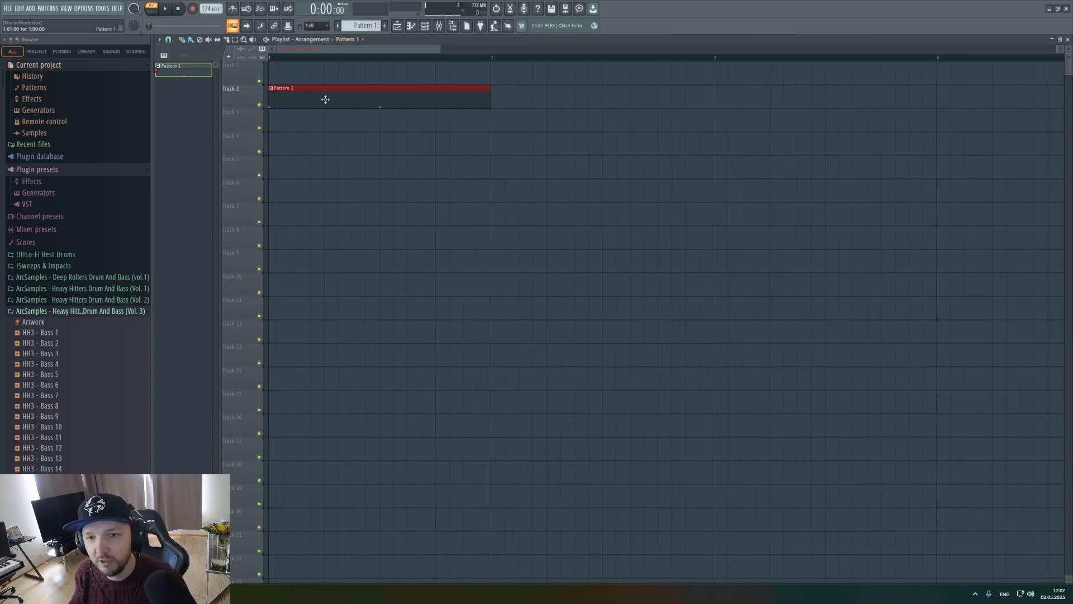
Rewrite Pattern 1 in the Serum 2 piano roll with C5 snare notes on beats 2 and 4.
double_click(323, 98)
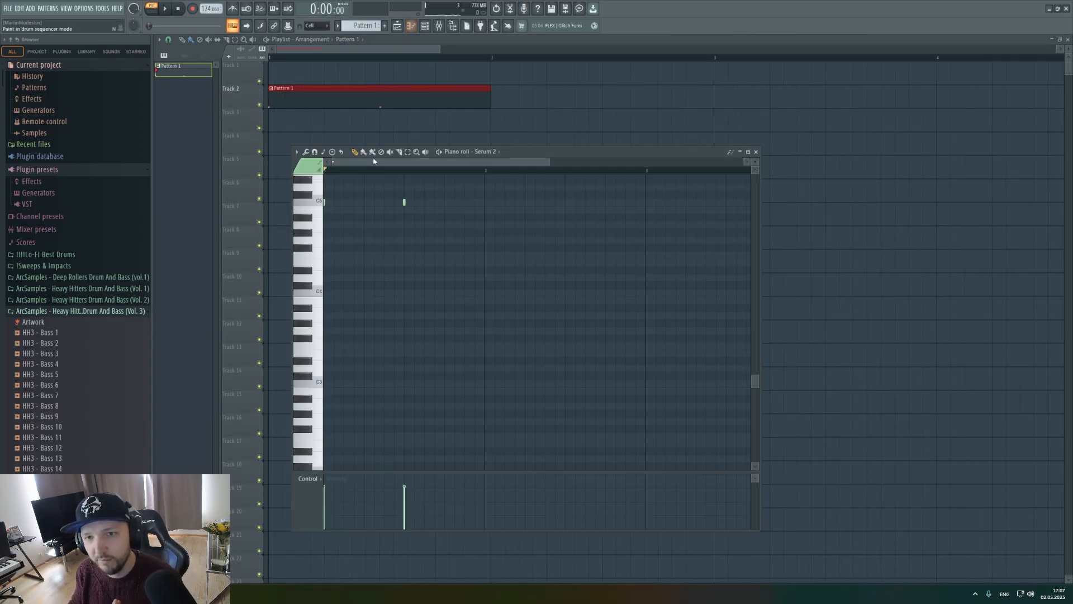
click(371, 206)
click(445, 205)
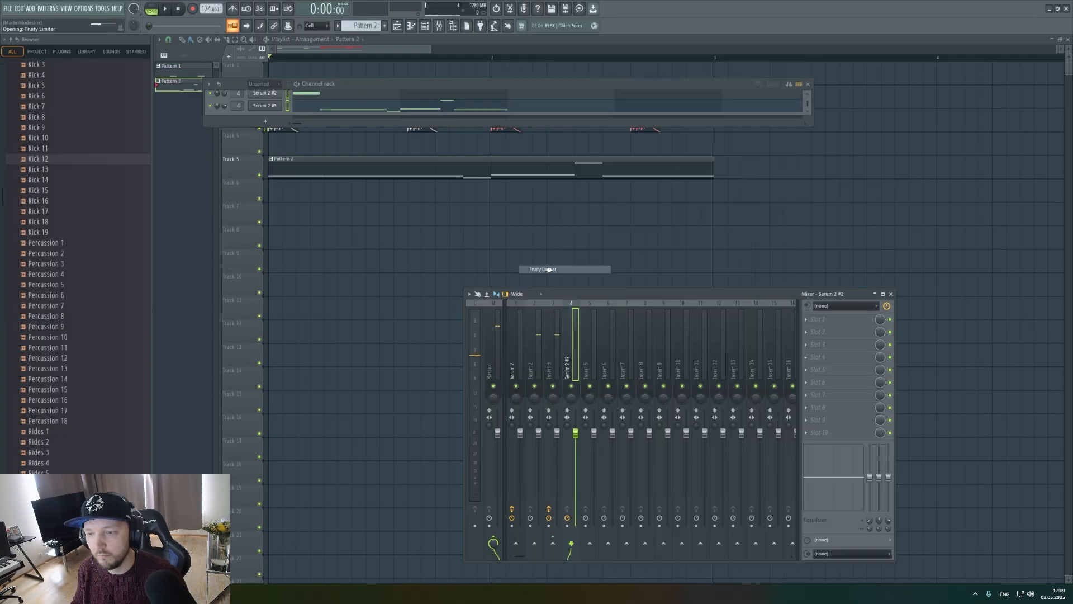
Add Fruity Limiter with adjusted gain to slot 4 of the Serum 2 #2 mixer track and open the effect list for slot 2.
click(827, 357)
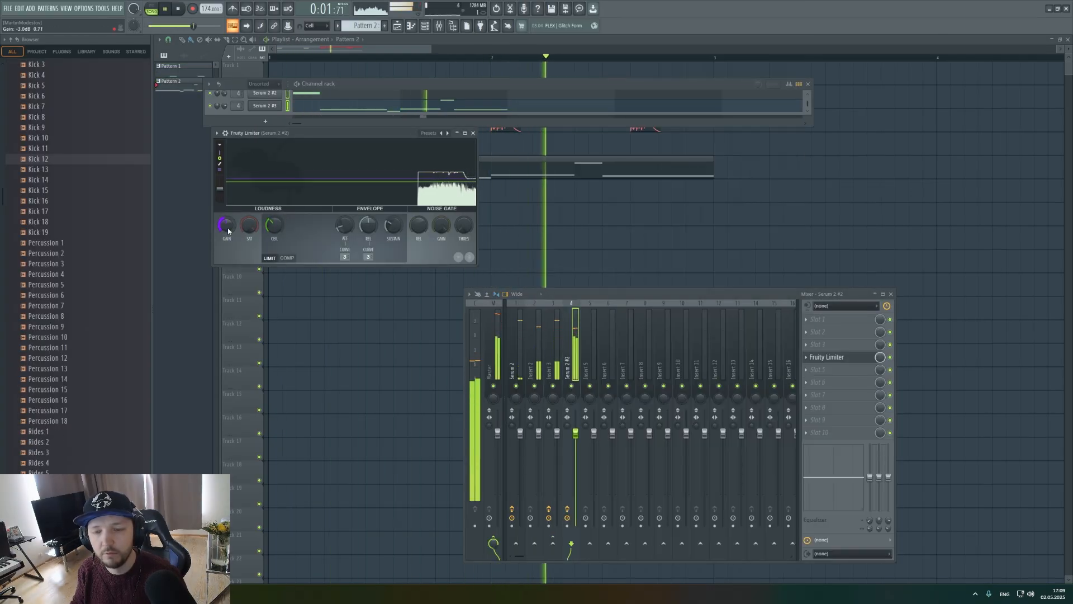
key(space)
click(817, 331)
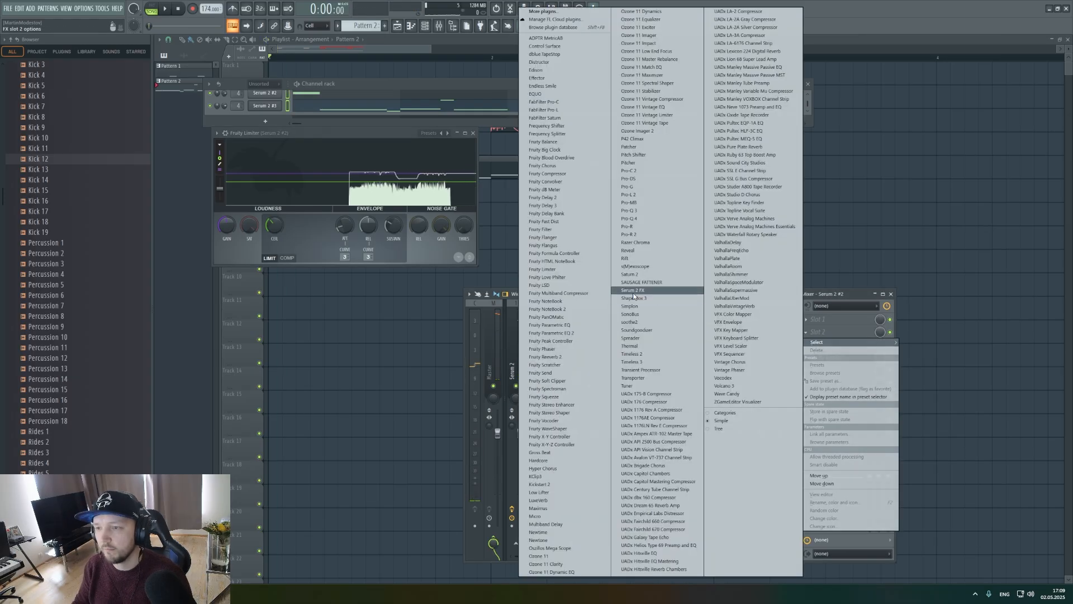
click(273, 313)
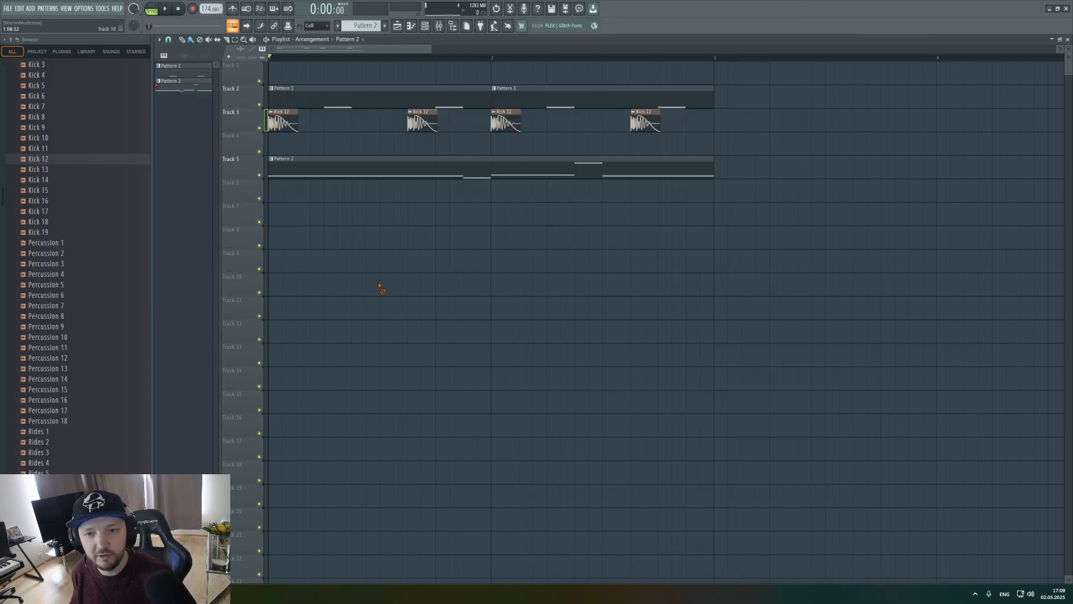
Place Percussion 8 at bar 1 on Track 8 and bar 2 on Track 7, and loop the first two bars.
drag(62, 321, 312, 239)
click(492, 215)
key(space)
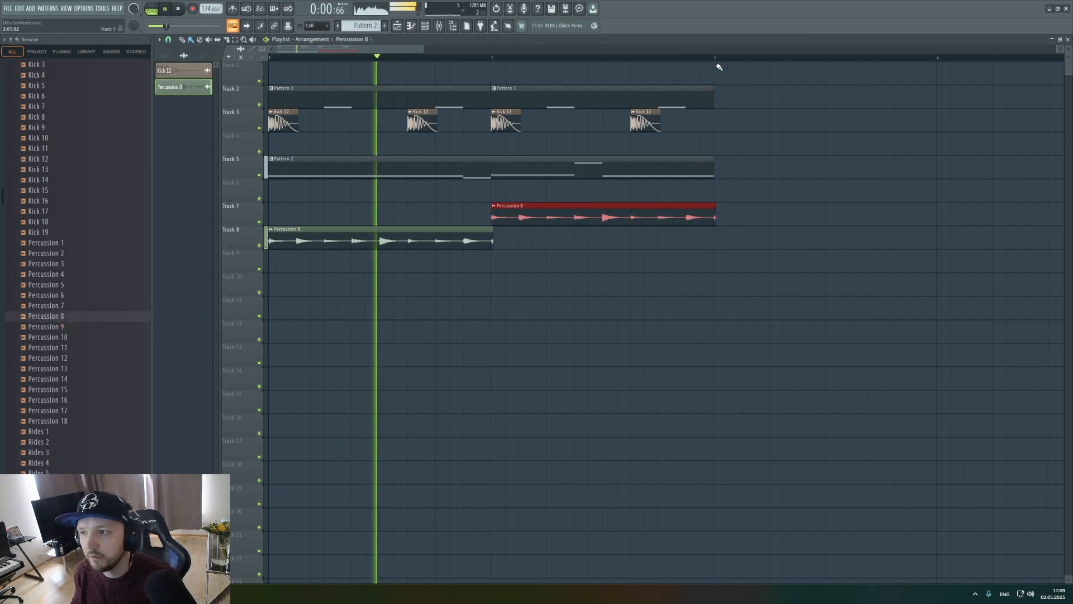
drag(715, 58, 270, 62)
ctrl+click(604, 292)
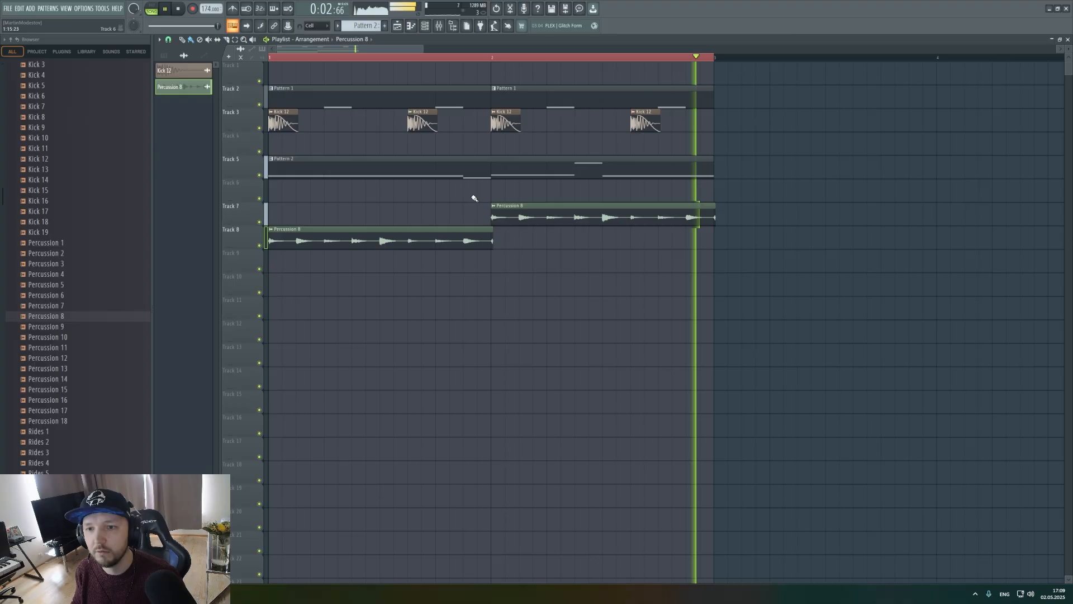
click(425, 26)
key(space)
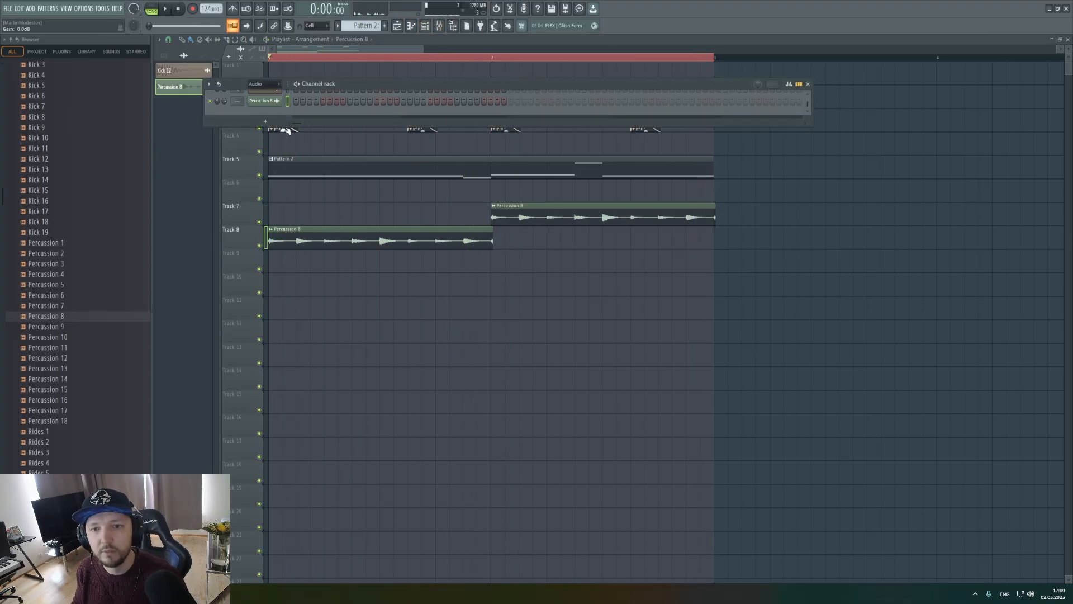
drag(280, 127, 295, 307)
click(425, 26)
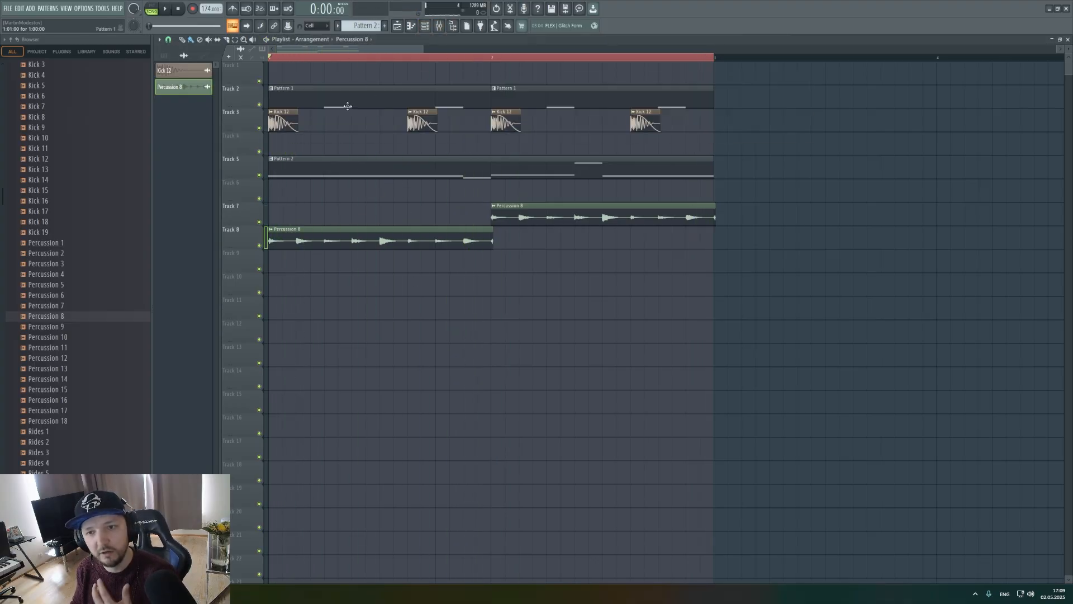
Open Pattern 1's Serum 2 channel and display LFO 1.
click(347, 104)
click(412, 26)
click(425, 26)
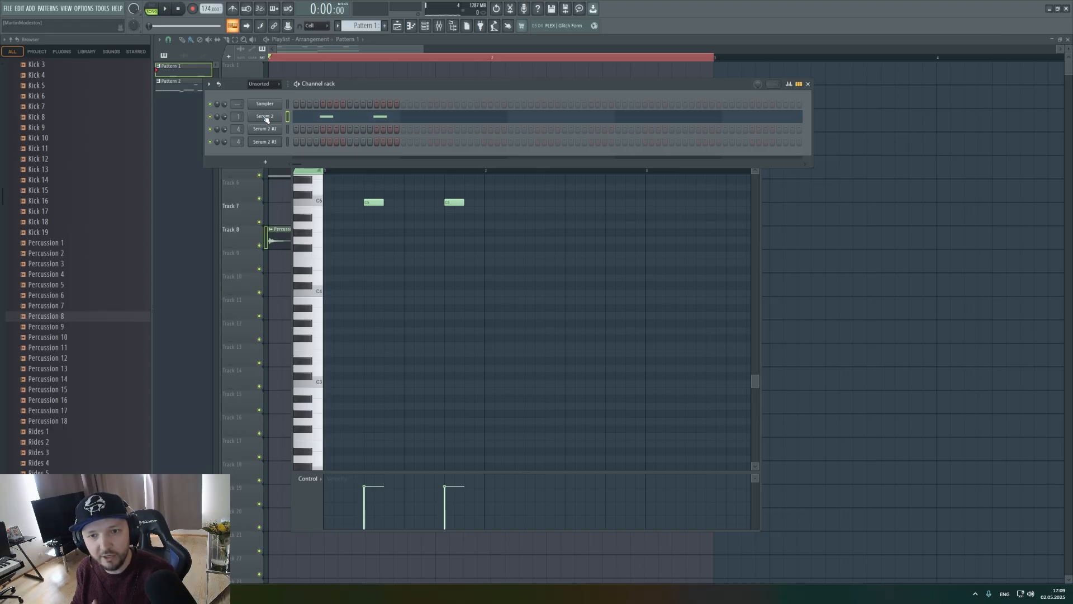
click(266, 116)
click(426, 298)
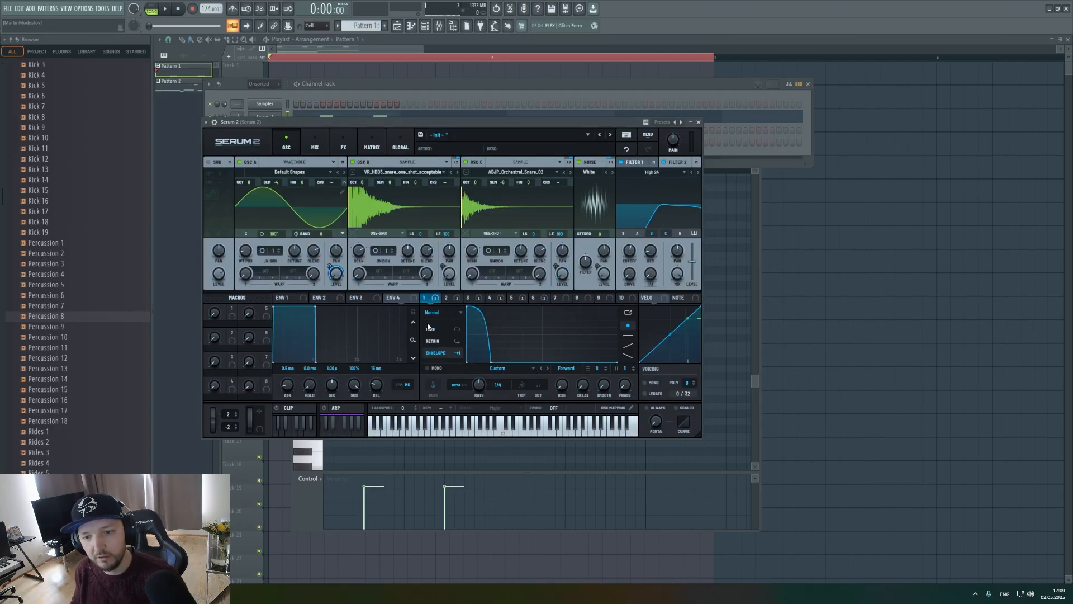
Reshape LFO 1's decay curve into a straighter, slightly longer slope while auditioning the loop.
key(space)
mouse_move(491, 362)
mouse_down()
mouse_move(582, 369)
mouse_move(593, 380)
mouse_move(490, 376)
mouse_up()
key(space)
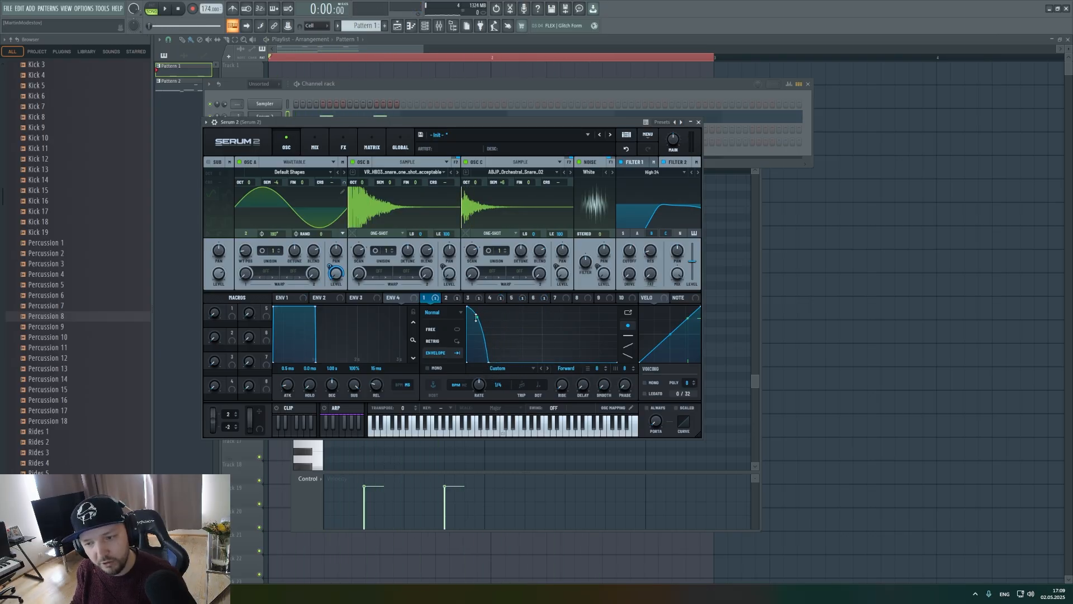
key(space)
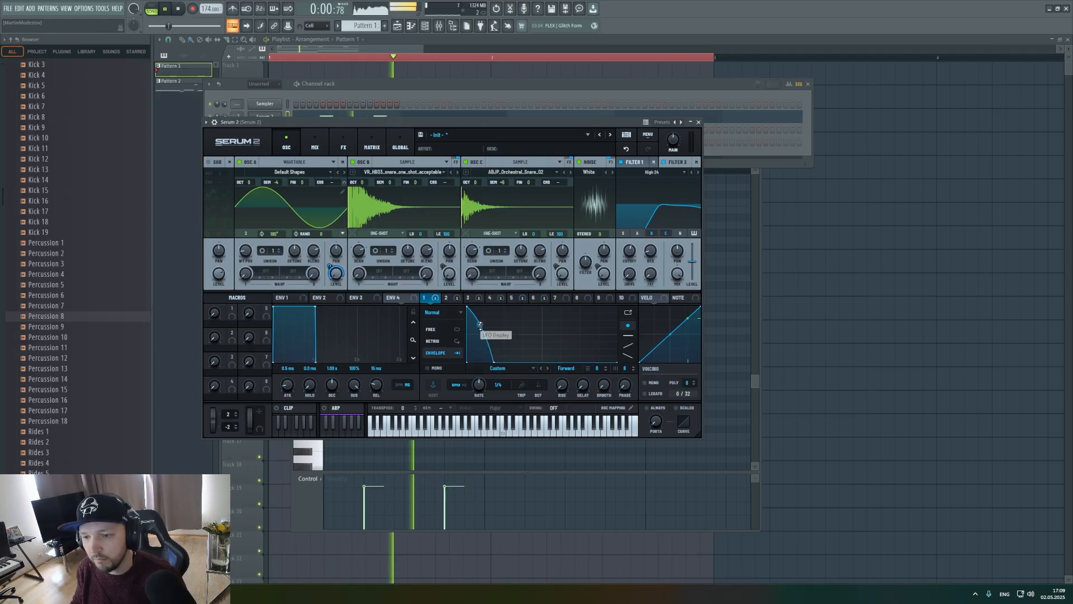
key(space)
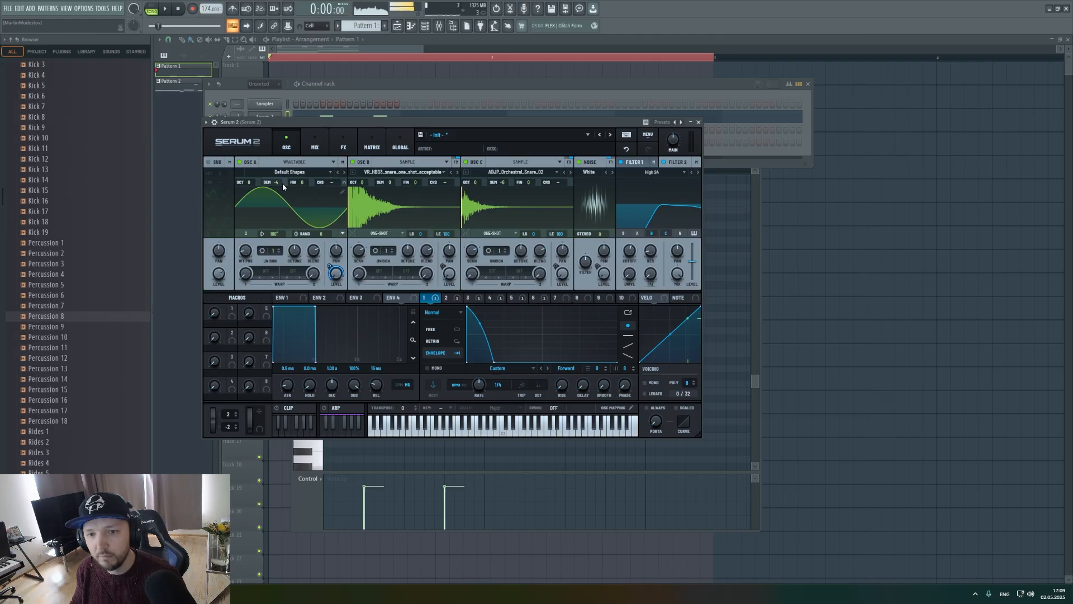
Set oscillator A's pitch offset to 0 semitones while auditioning the two-bar loop.
scroll(279, 182, up, 1)
key(space)
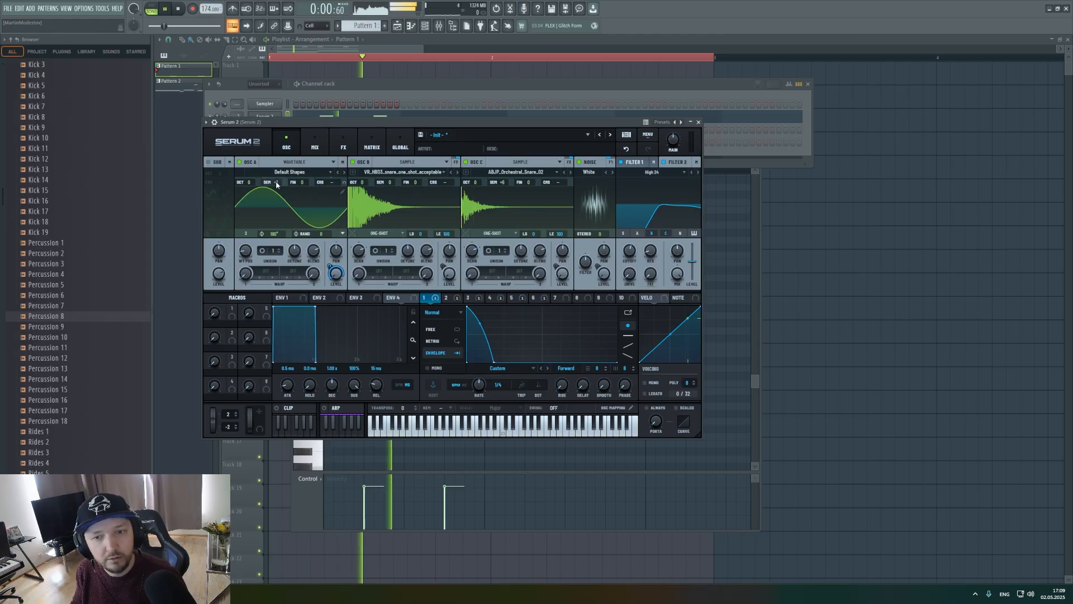
mouse_move(279, 185)
mouse_down()
mouse_move(275, 205)
mouse_move(280, 191)
mouse_up()
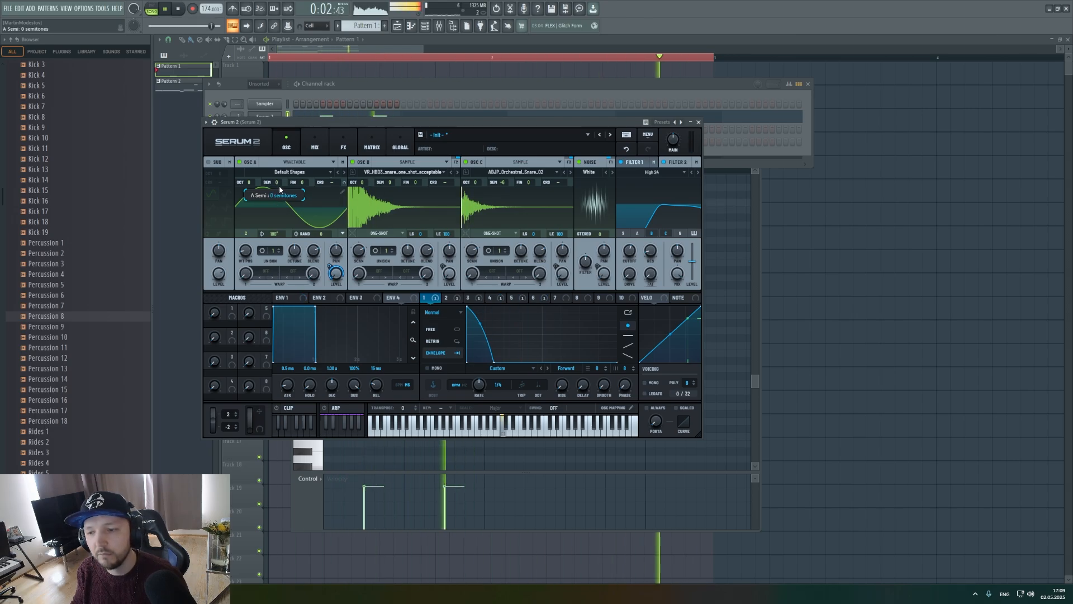
key(space)
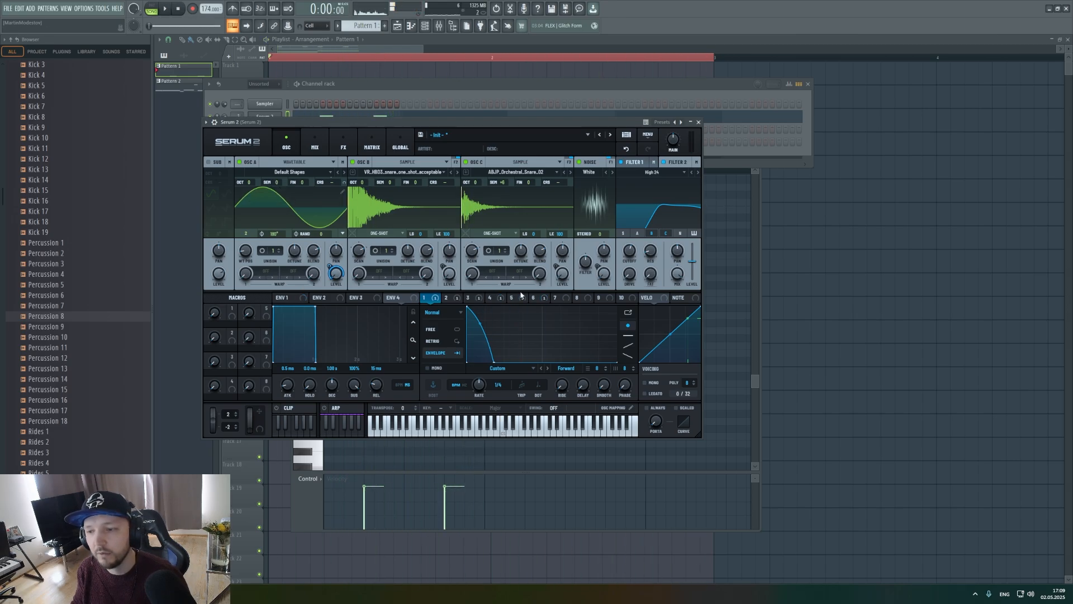
Bring back the Serum 2 channel's instrument and add an Equalizer to its main effects chain.
click(378, 87)
click(270, 118)
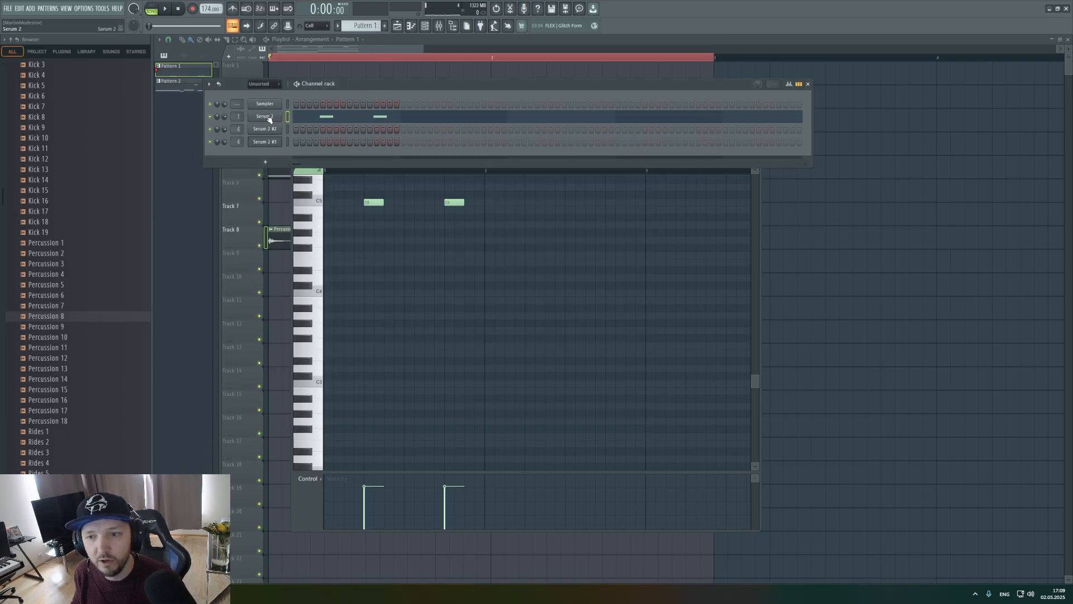
click(270, 118)
click(322, 145)
click(344, 148)
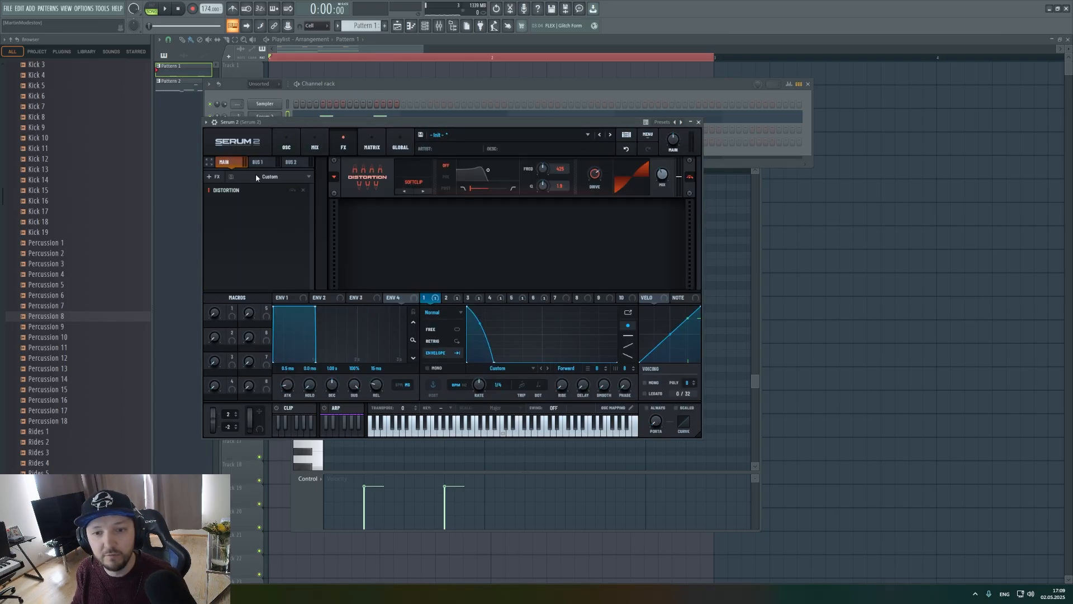
click(215, 177)
click(242, 249)
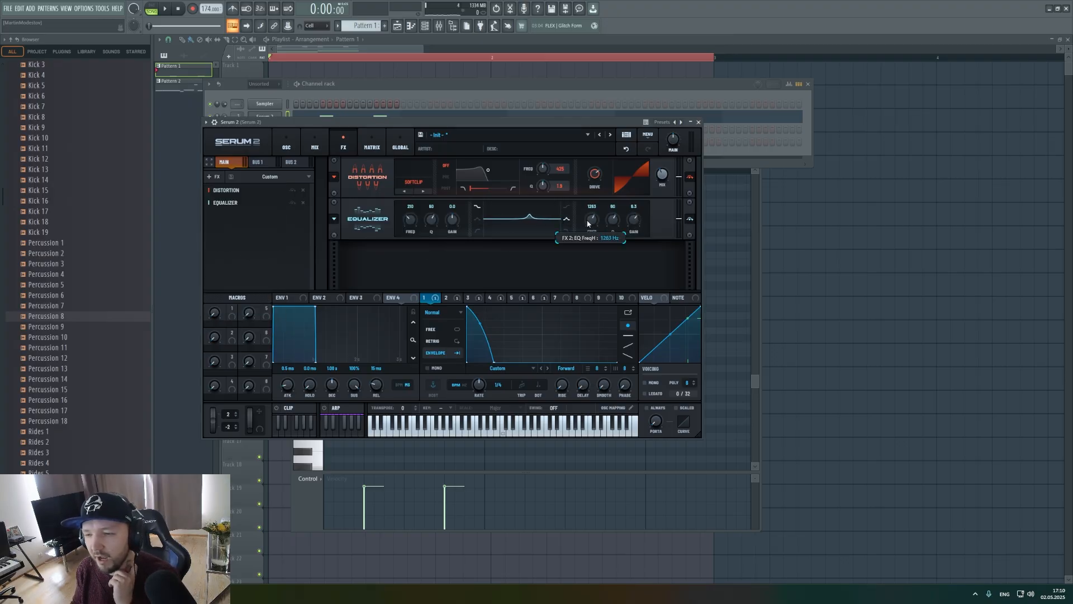
Set the Equalizer's upper band frequency to about 1424 Hz and move the Equalizer ahead of Distortion.
scroll(587, 223, up, 1)
scroll(608, 224, down, 2)
key(space)
scroll(607, 227, down, 1)
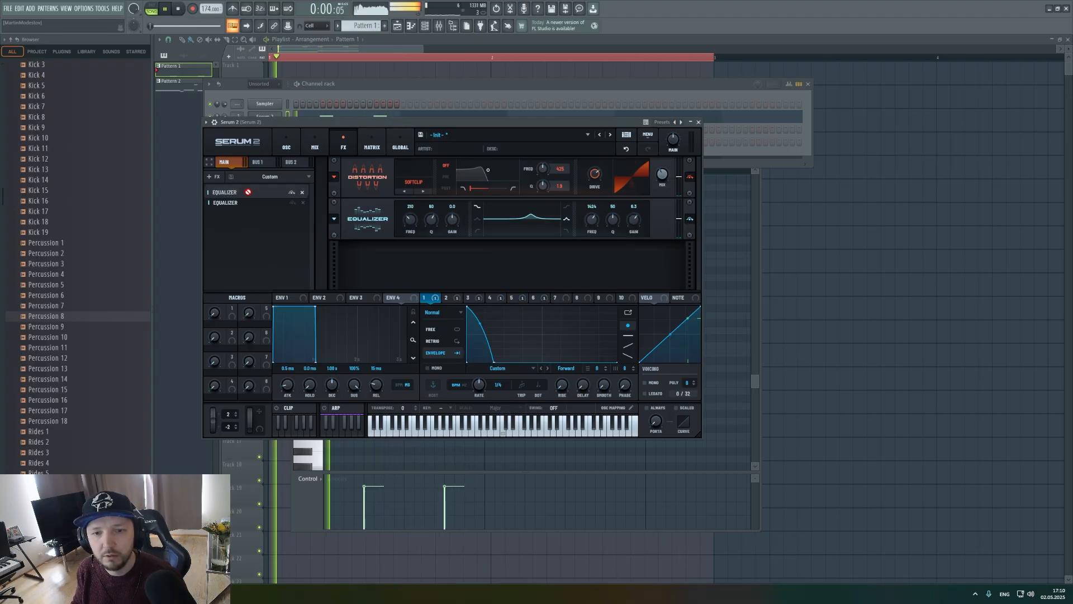
drag(246, 202, 246, 189)
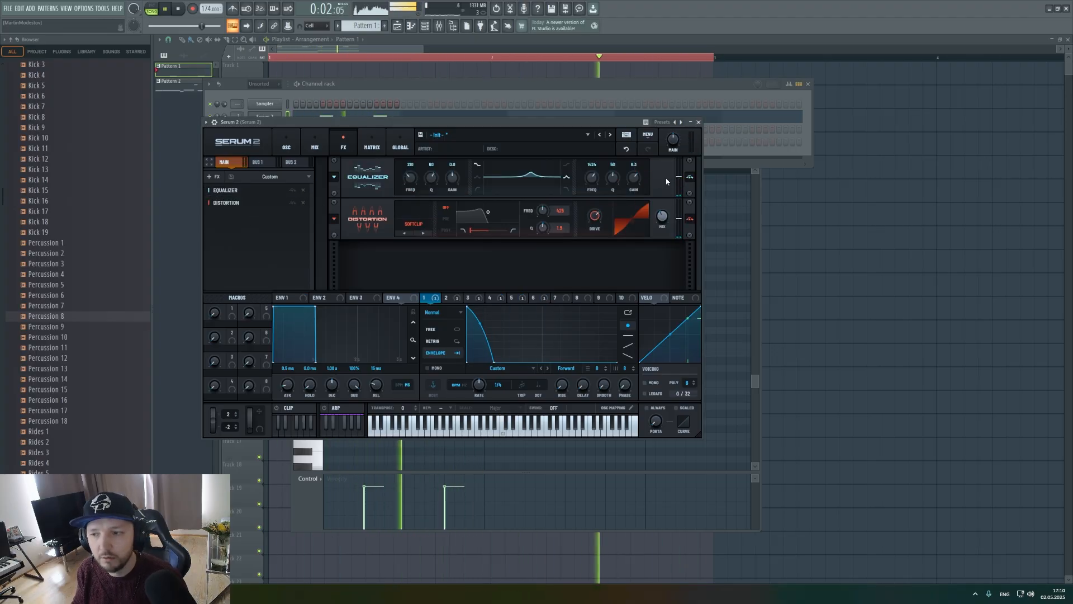
Lower the Equalizer's upper band gain to 3.4 and raise that band's frequency while auditioning the loop.
scroll(592, 177, down, 2)
drag(637, 180, 594, 173)
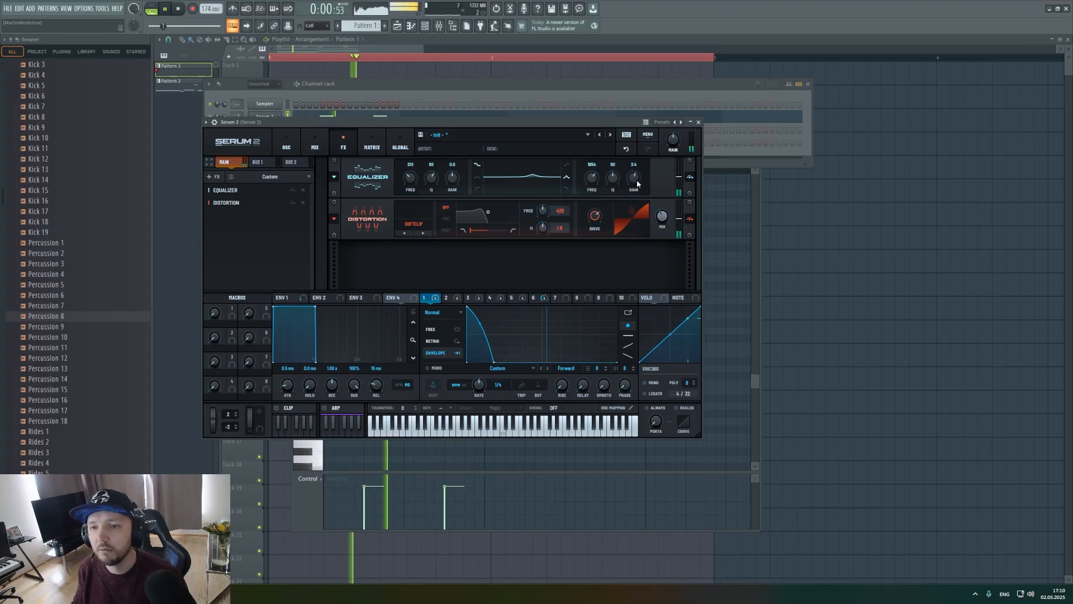
key(space)
Reopen the Serum 2 channel on its oscillator view and display LFO 6 after checking LFO 5.
click(359, 89)
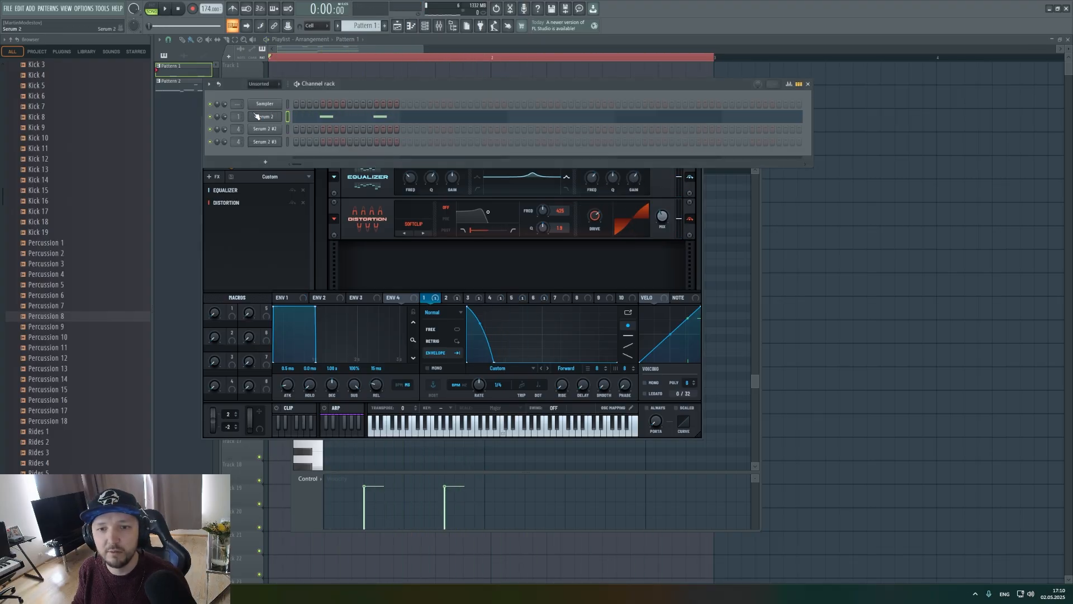
click(264, 117)
click(274, 115)
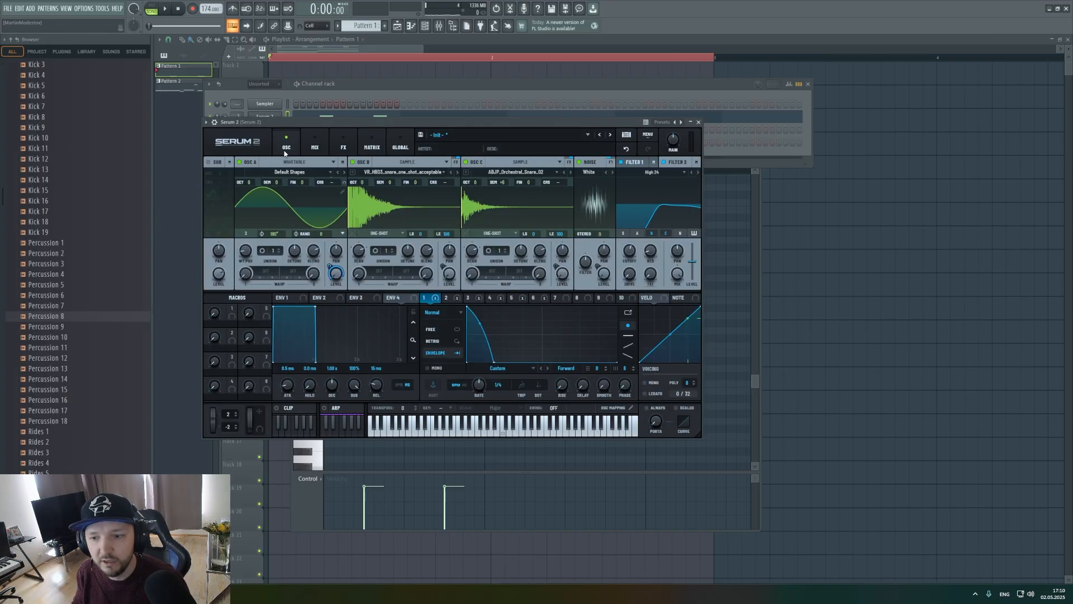
click(511, 297)
click(533, 298)
click(511, 297)
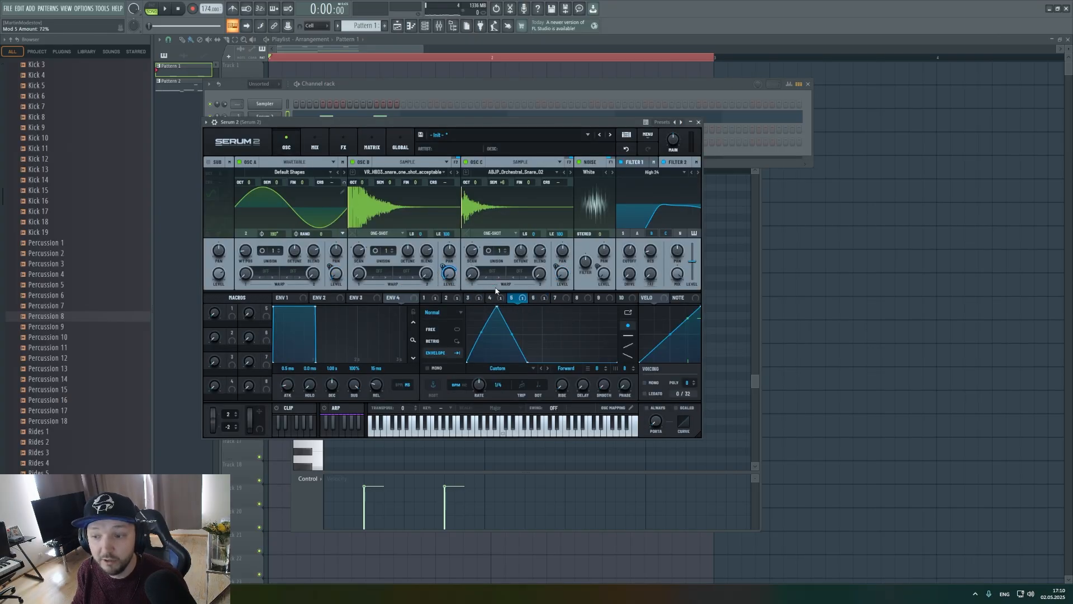
click(554, 299)
click(535, 298)
Reduce LFO 6's modulation of oscillator C's level to 55% while auditioning the loop.
mouse_move(554, 267)
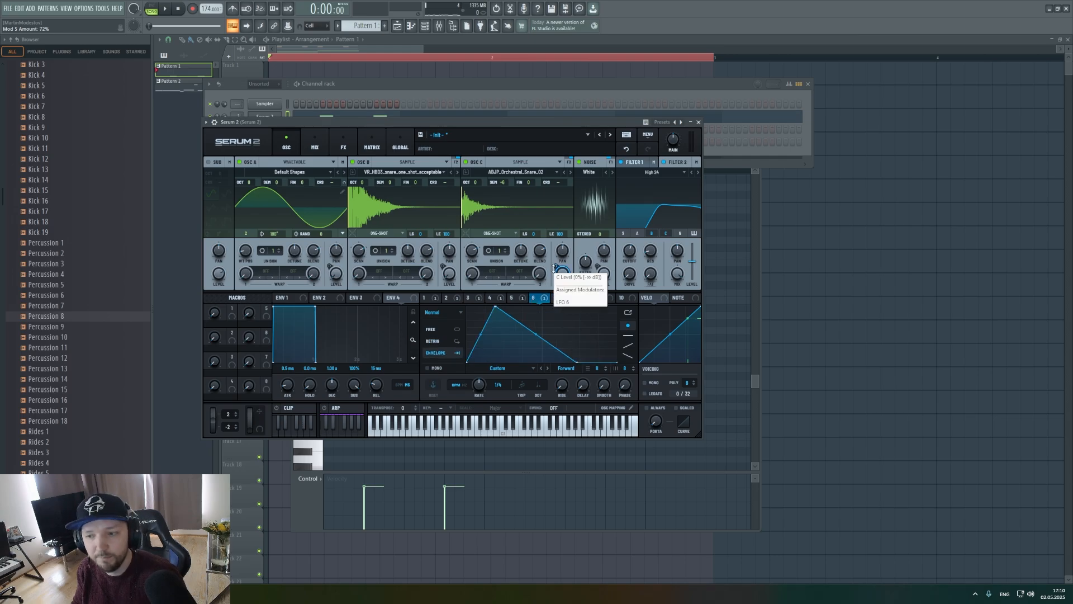
key(space)
drag(555, 267, 549, 289)
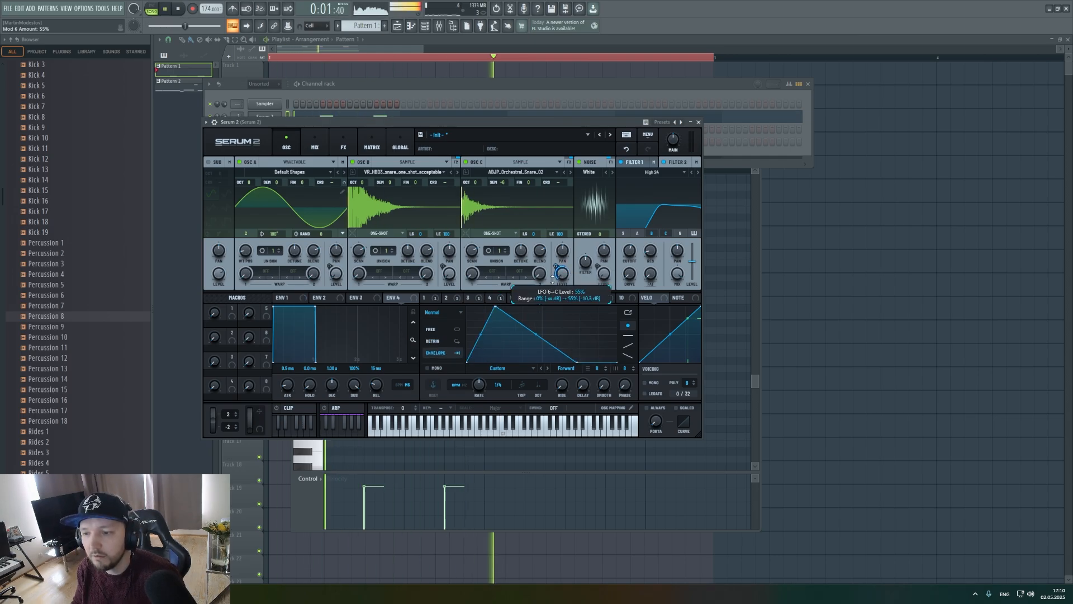
key(space)
Raise LFO 5's modulation of oscillator B's level to 100% and play the loop.
click(557, 298)
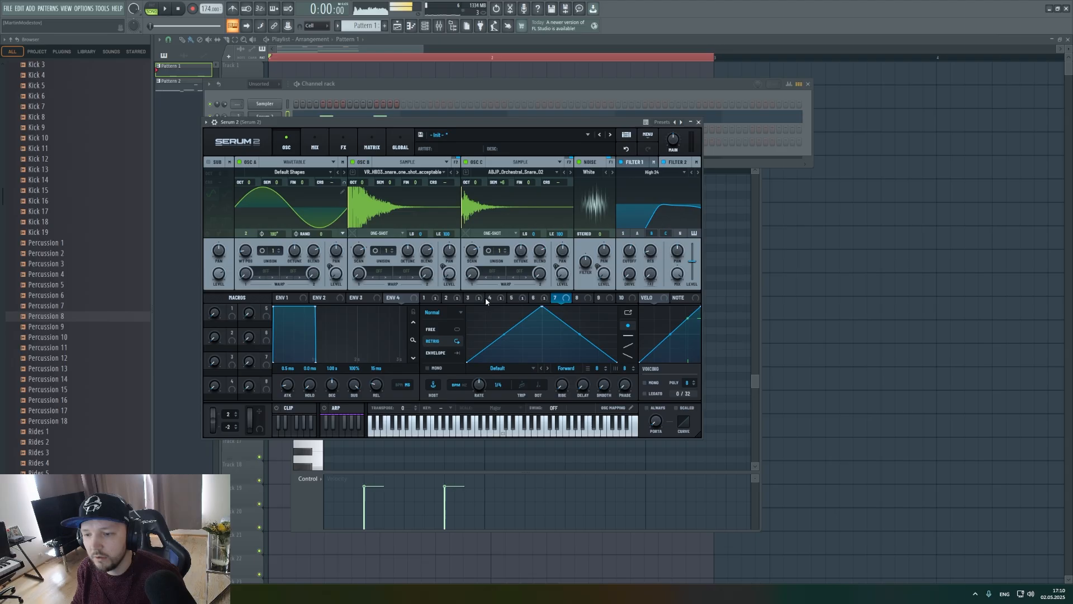
click(490, 299)
key(space)
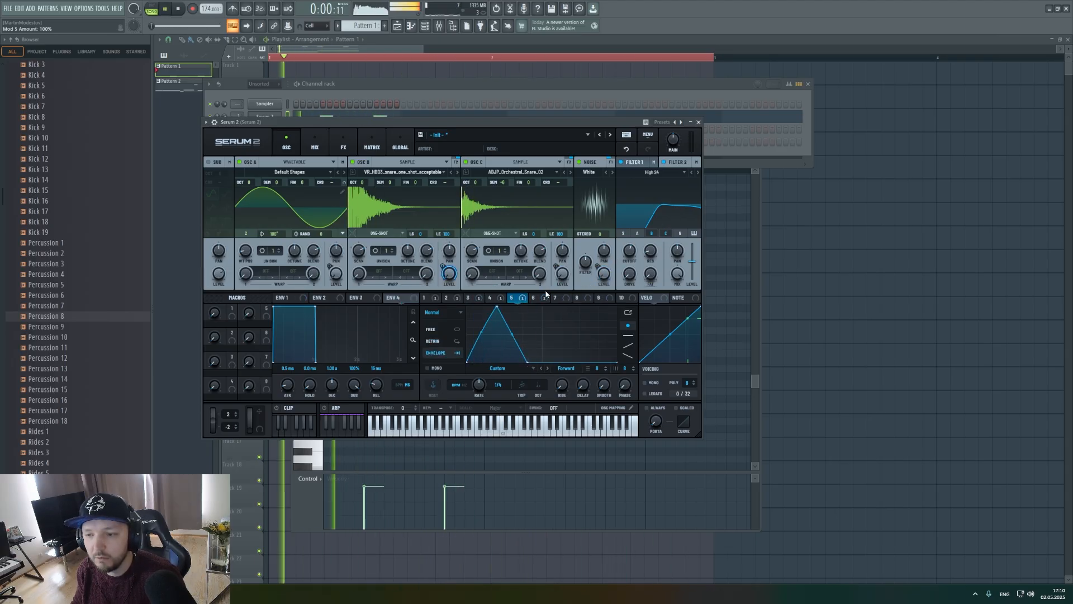
Raise LFO 6's modulation of oscillator C's level to 100%, shorten its decay slope and return to LFO 5.
click(533, 298)
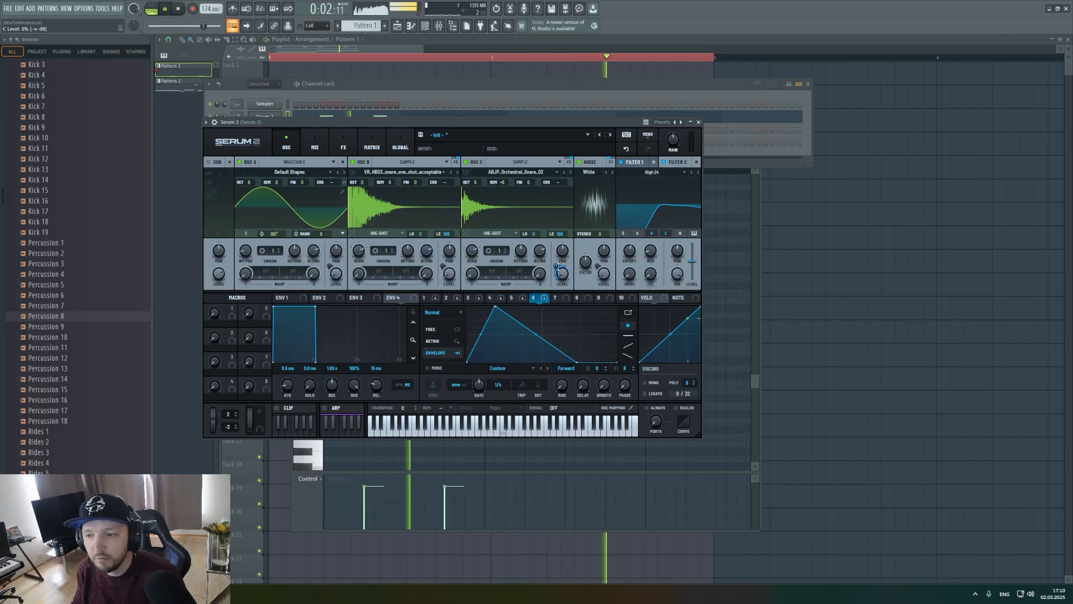
drag(557, 267, 566, 237)
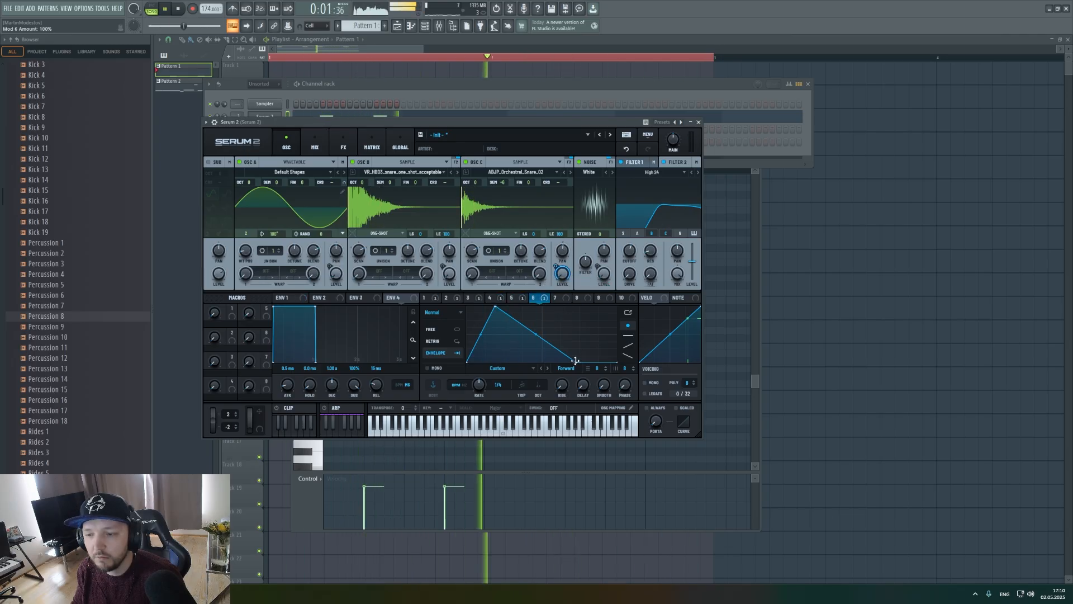
drag(576, 362, 535, 371)
click(511, 298)
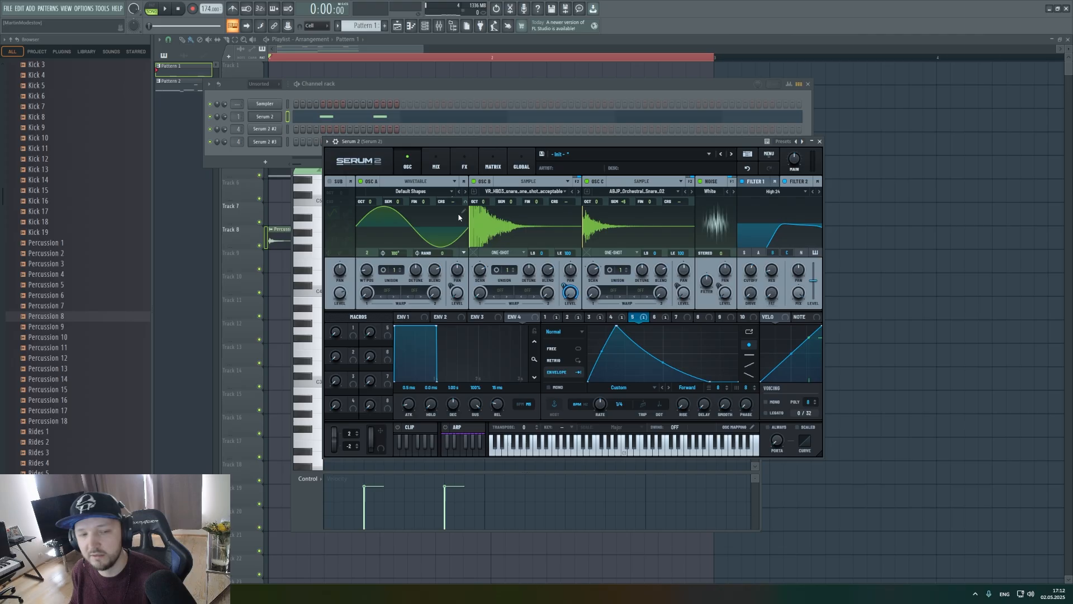
Switch oscillator A to Sample mode and load TEDDY_KILLERZ_snare_21.wav into it from the Companion sample library.
click(413, 182)
click(414, 210)
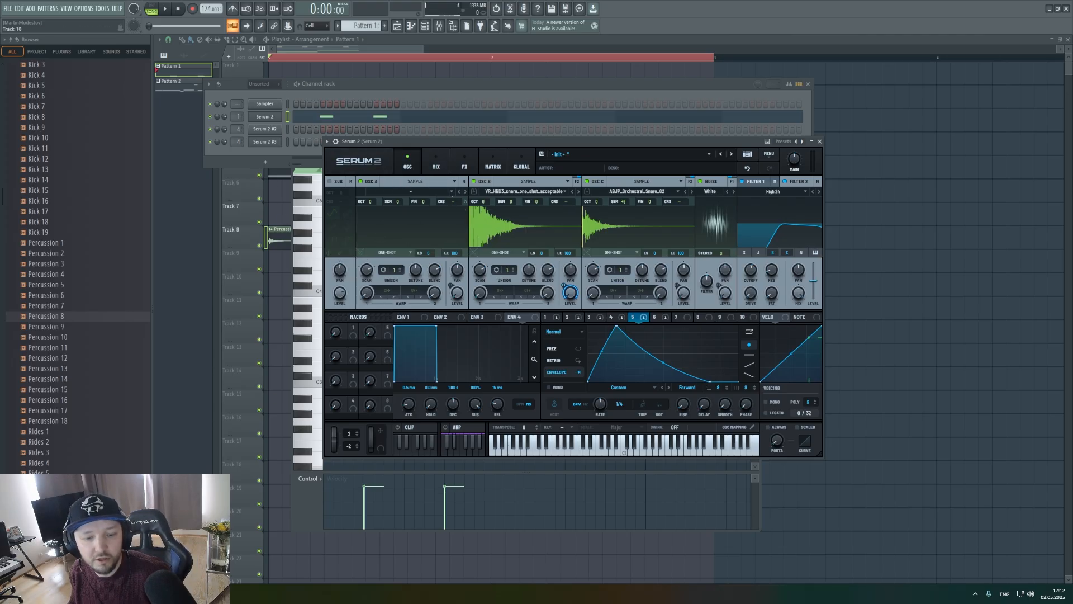
key(alt+Tab)
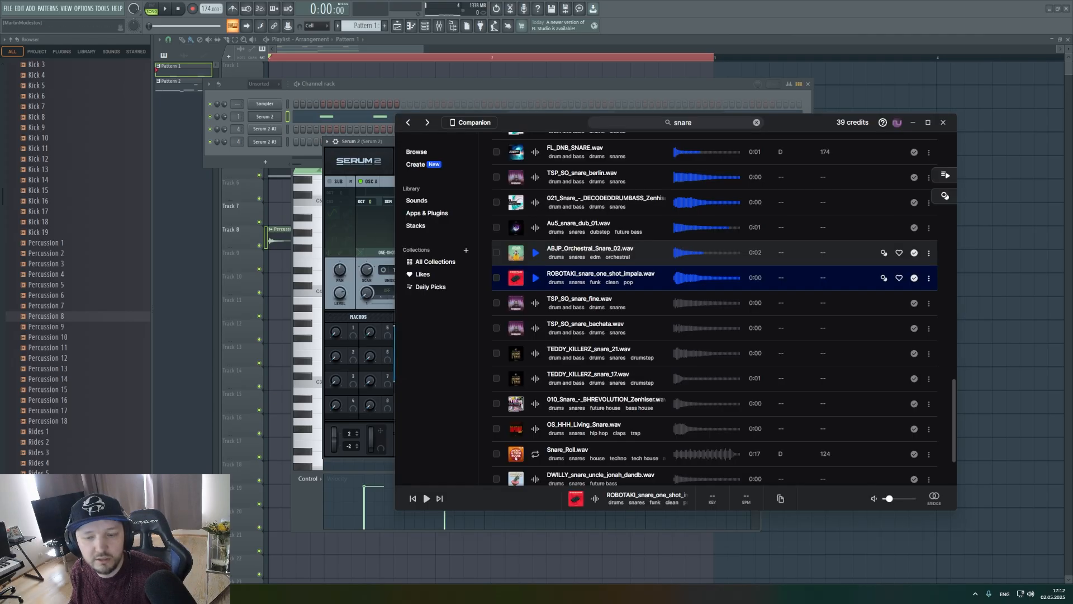
click(537, 357)
click(537, 382)
click(535, 355)
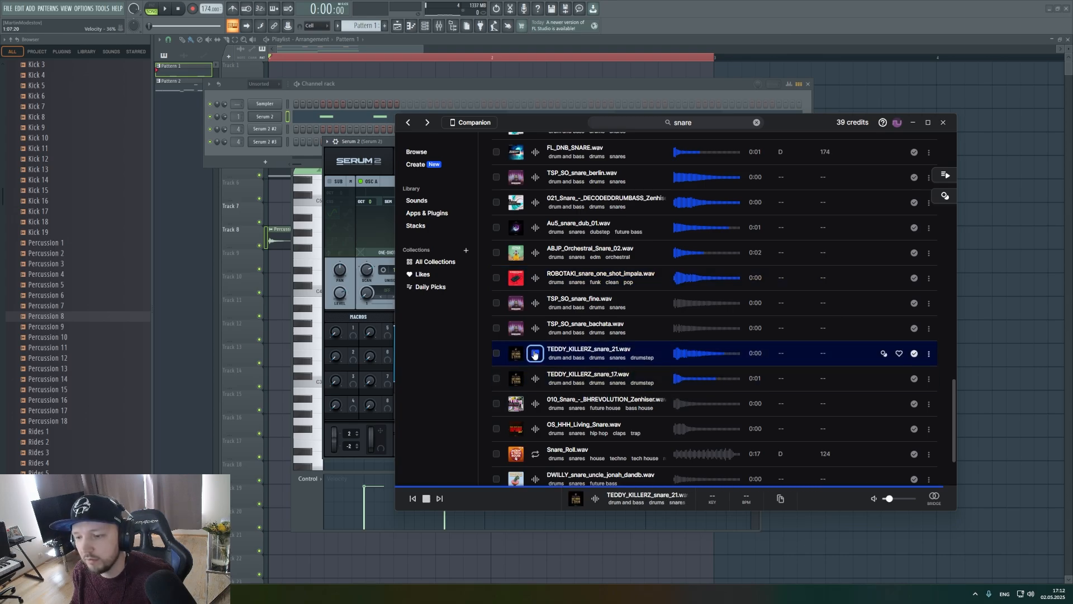
drag(383, 251, 389, 226)
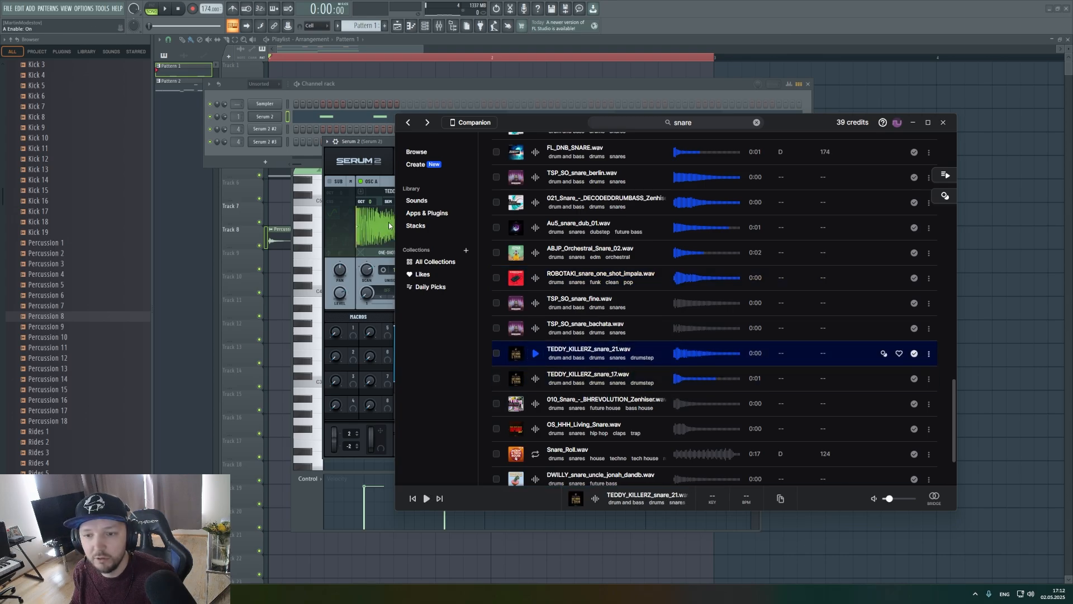
Shape LFO 7 into a short hold-and-decay curve in Envelope mode and assign it to oscillator A's level.
click(369, 143)
click(676, 317)
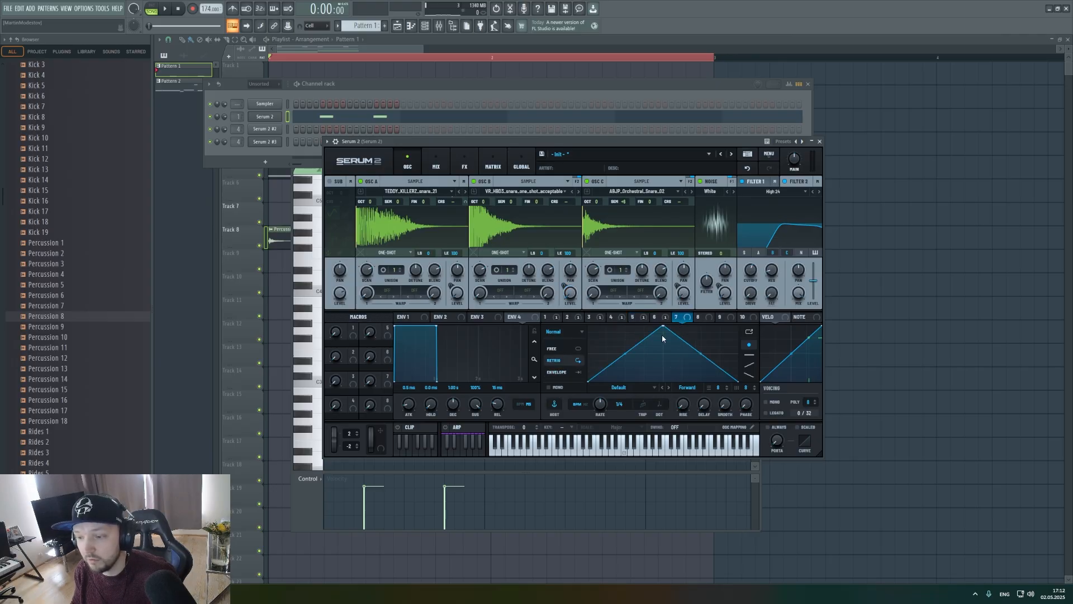
drag(662, 327, 588, 325)
double_click(629, 334)
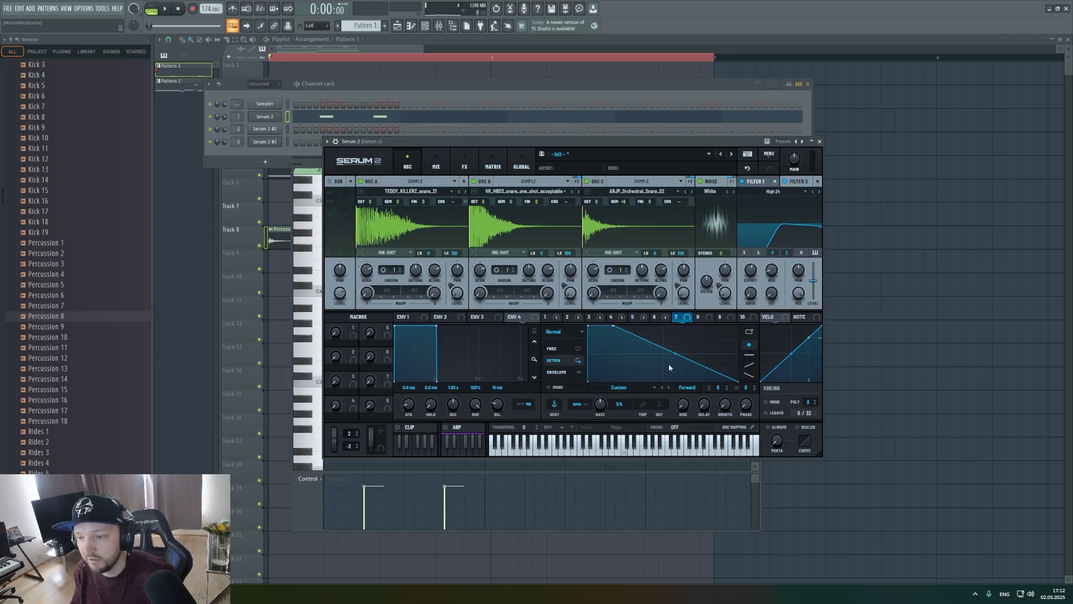
drag(674, 354, 649, 397)
drag(676, 319, 457, 292)
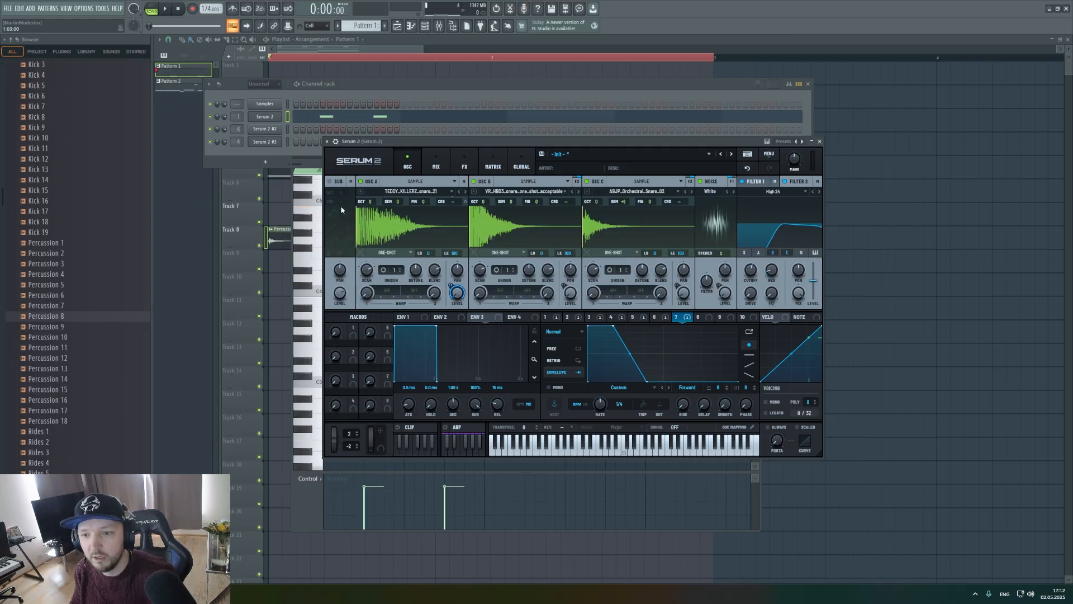
Switch playback to pattern mode, audition the snare pattern and close the piano roll.
click(339, 117)
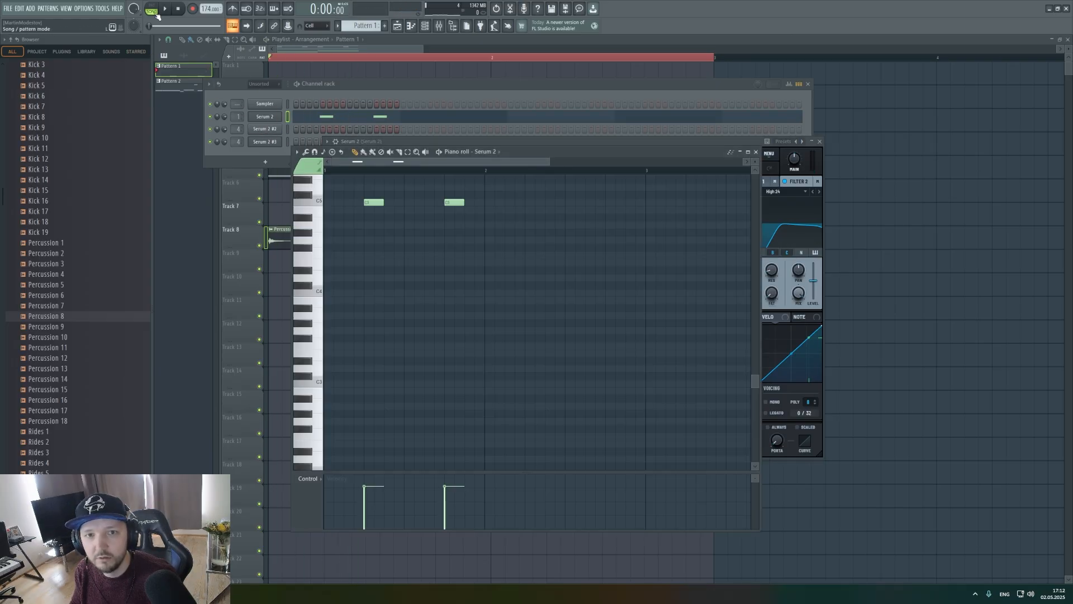
click(155, 12)
key(space)
click(746, 142)
key(space)
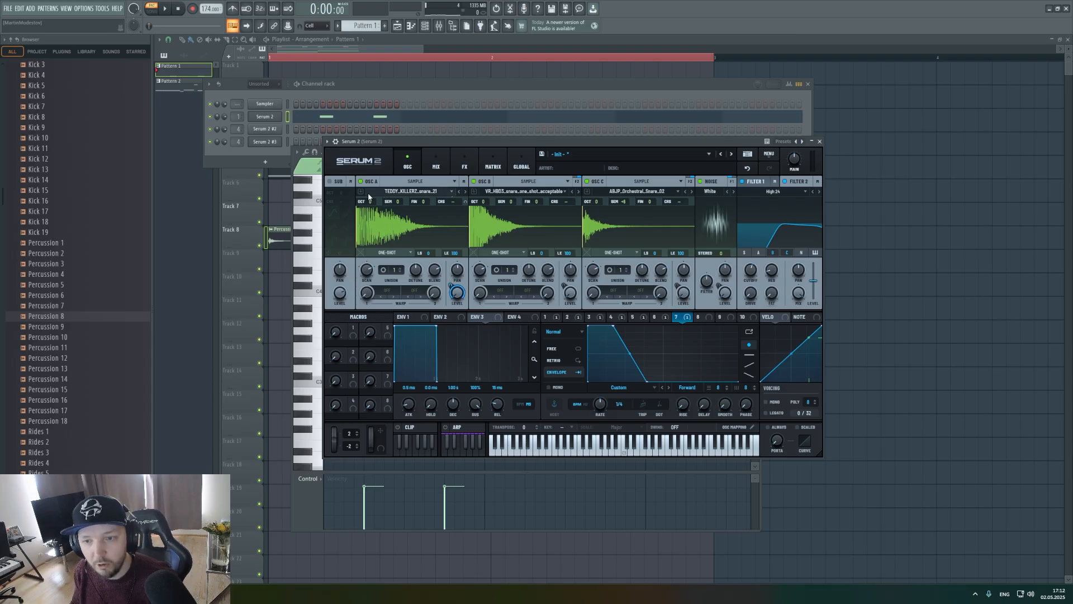
Lower oscillator A's sample to -8 semitones and shorten LFO 7's hold and decay.
drag(401, 205, 404, 237)
key(space)
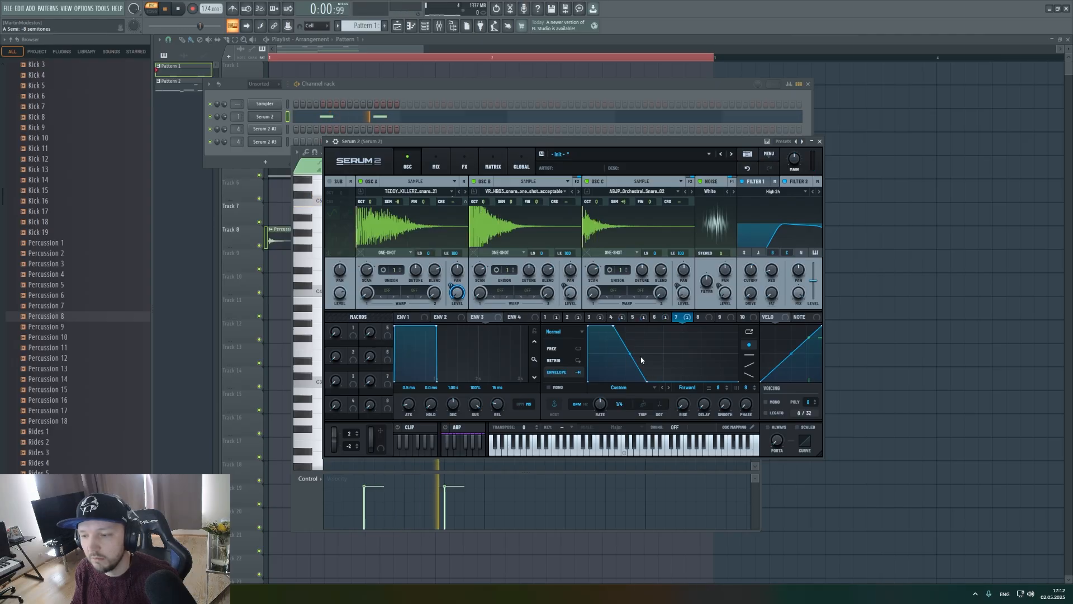
drag(633, 383, 616, 388)
key(space)
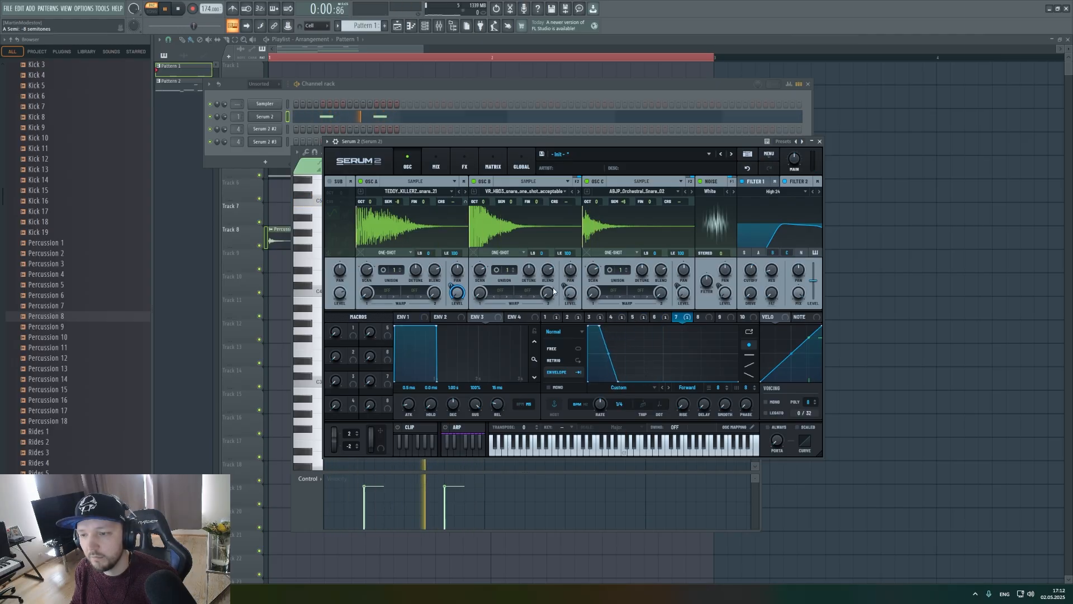
Audition oscillator A alone with oscillators B and C disabled, and re-enable both.
click(638, 320)
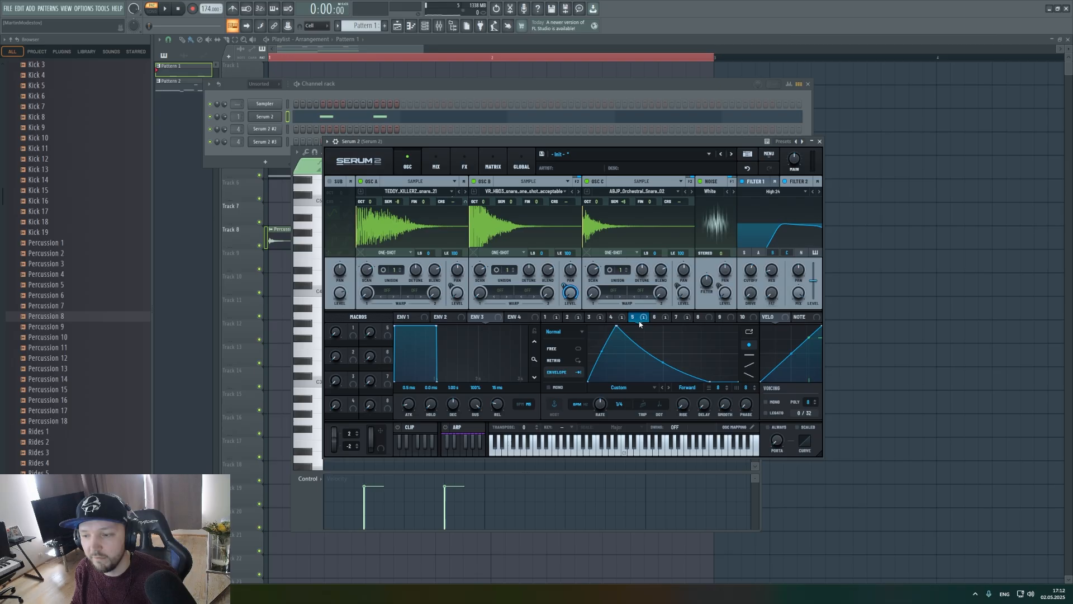
click(474, 181)
click(587, 181)
key(space)
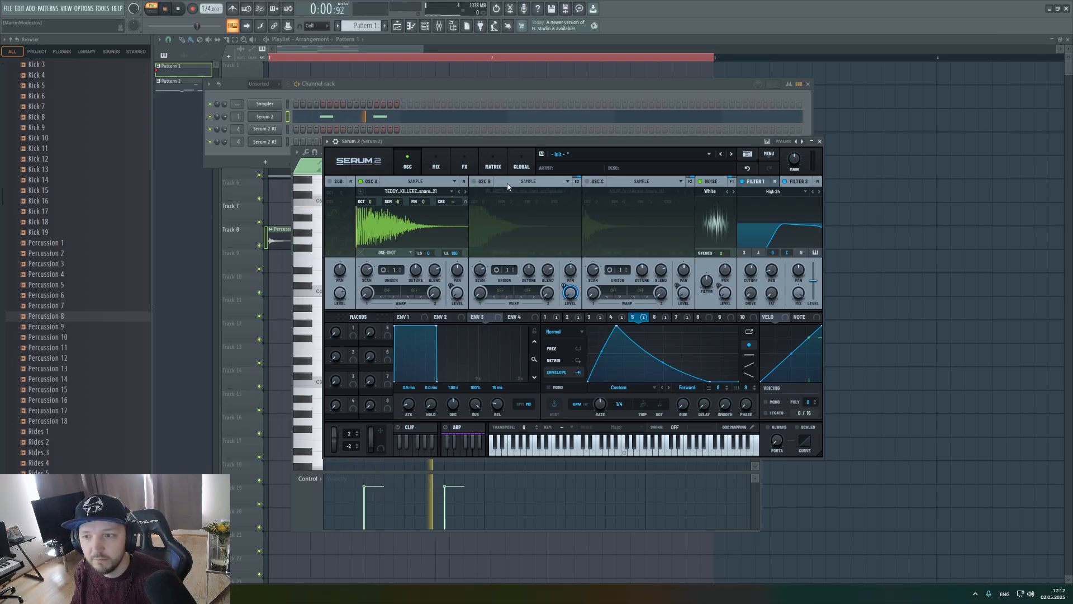
key(space)
click(474, 181)
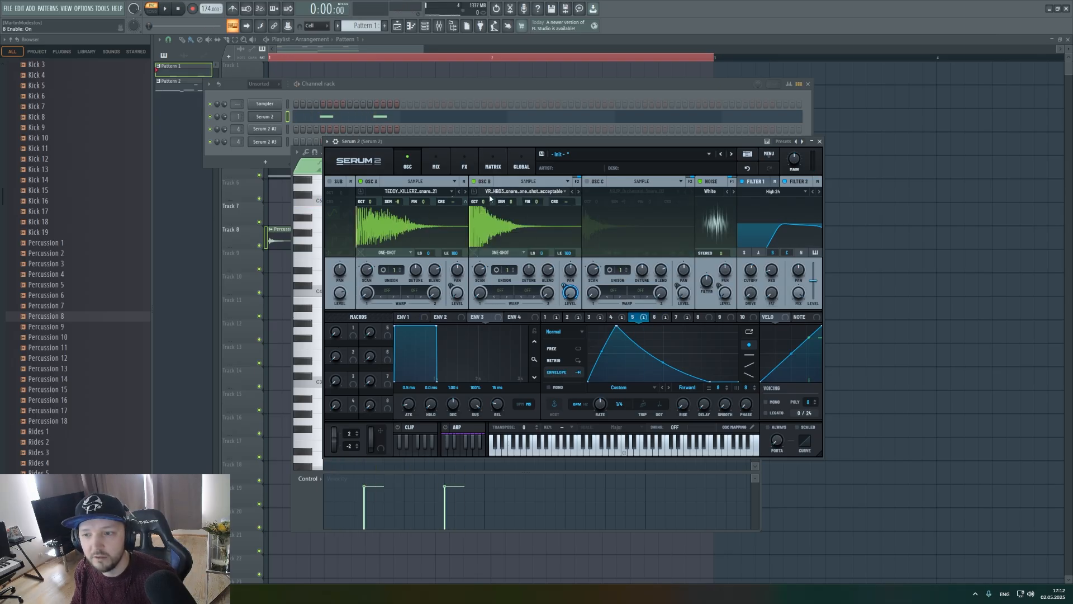
click(587, 181)
Reduce LFO 5's modulation of oscillator B's level and set oscillator A to -3 semitones while auditioning the pattern.
key(space)
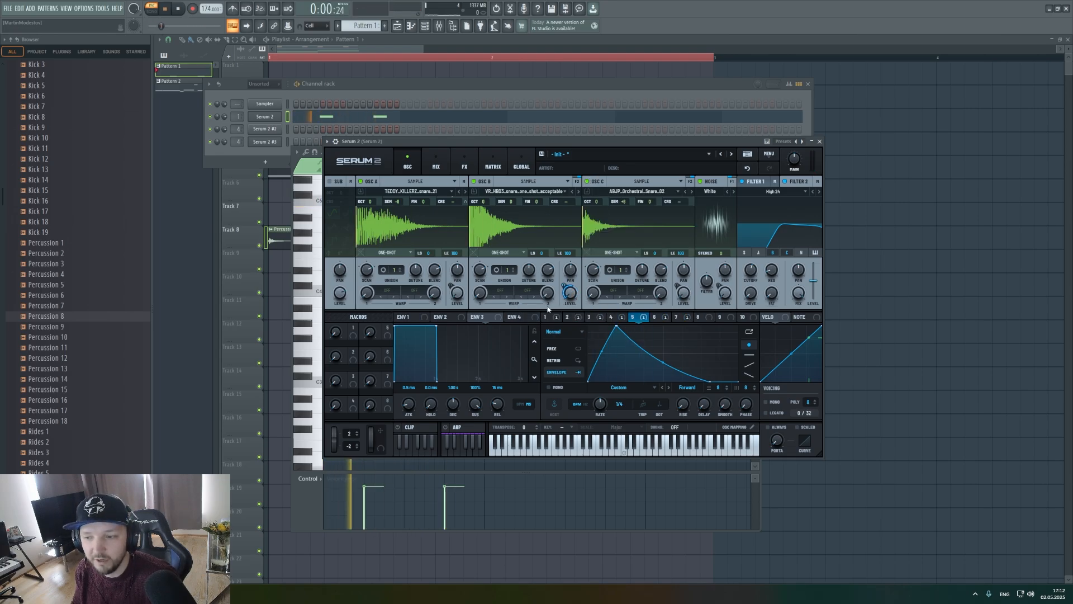
drag(398, 202, 398, 176)
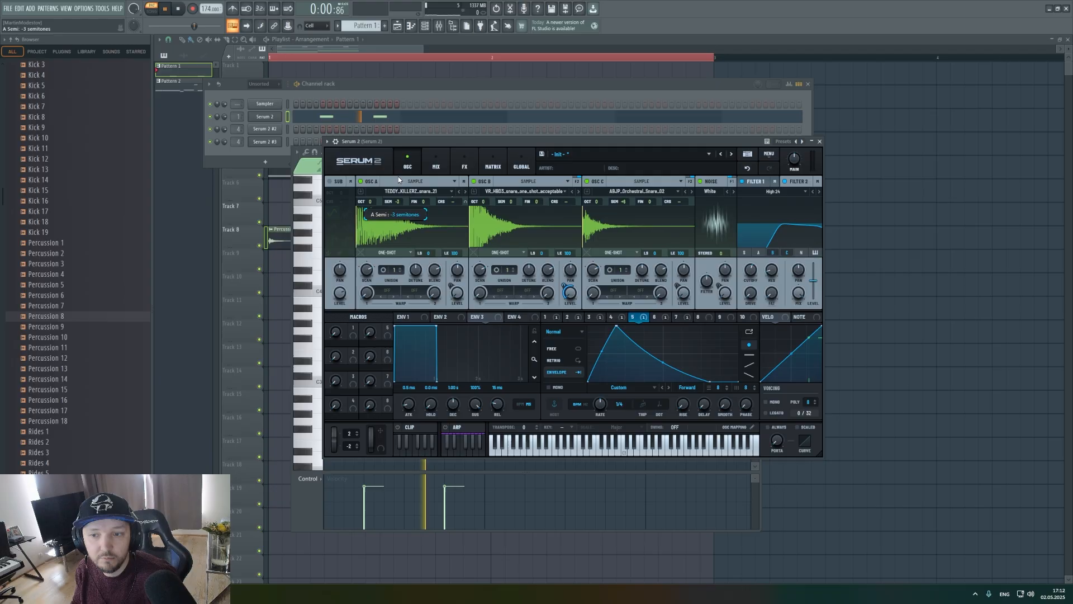
key(space)
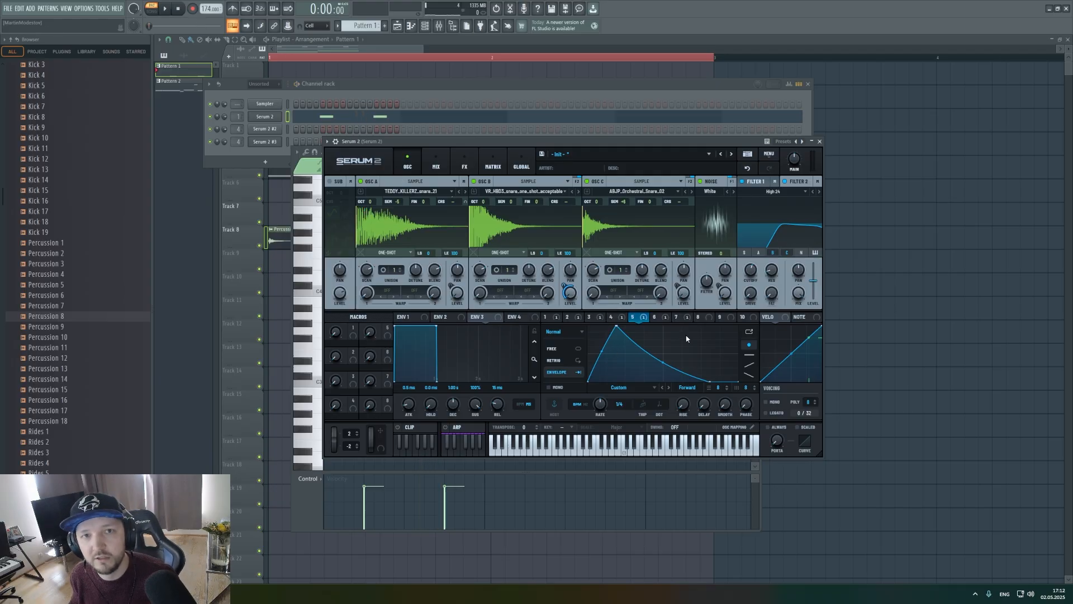